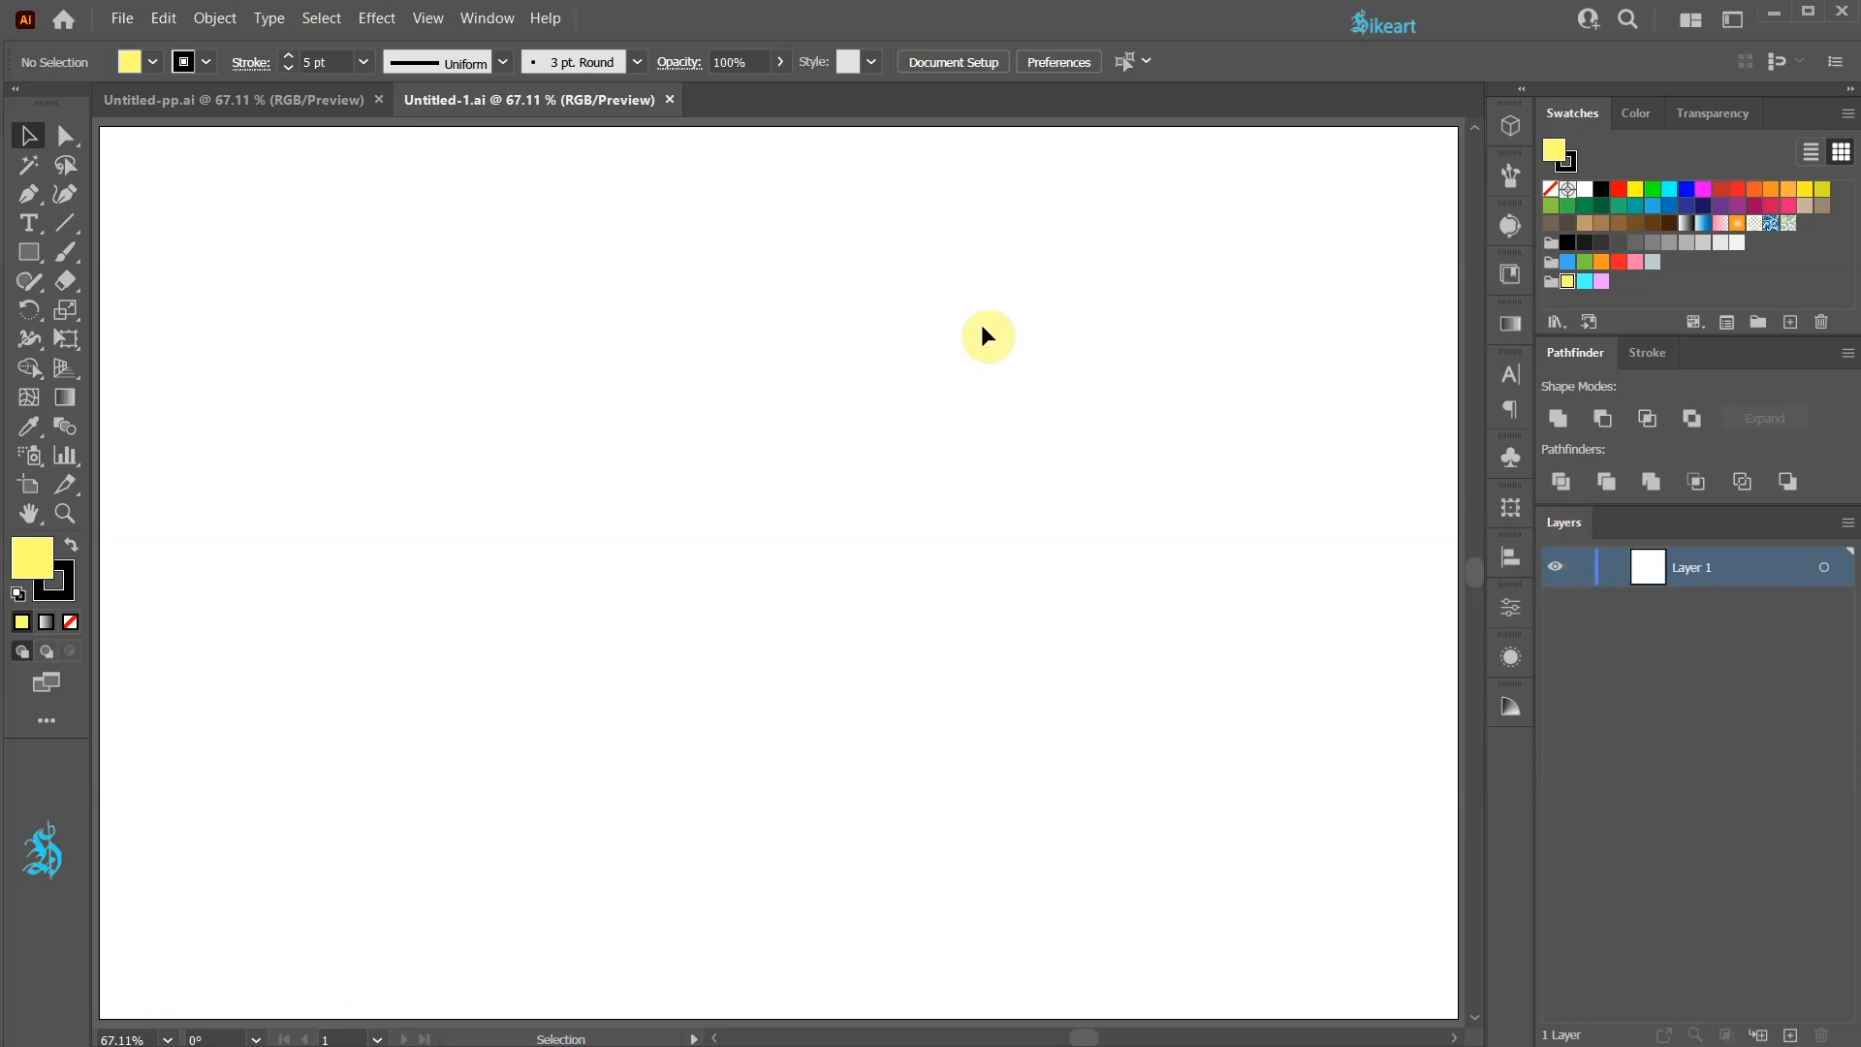
# Draw a yellow square with a 5 pt black stroke near the artboard's upper-left corner and expand Layer 1 to list its contents
pyautogui.click(488, 19)
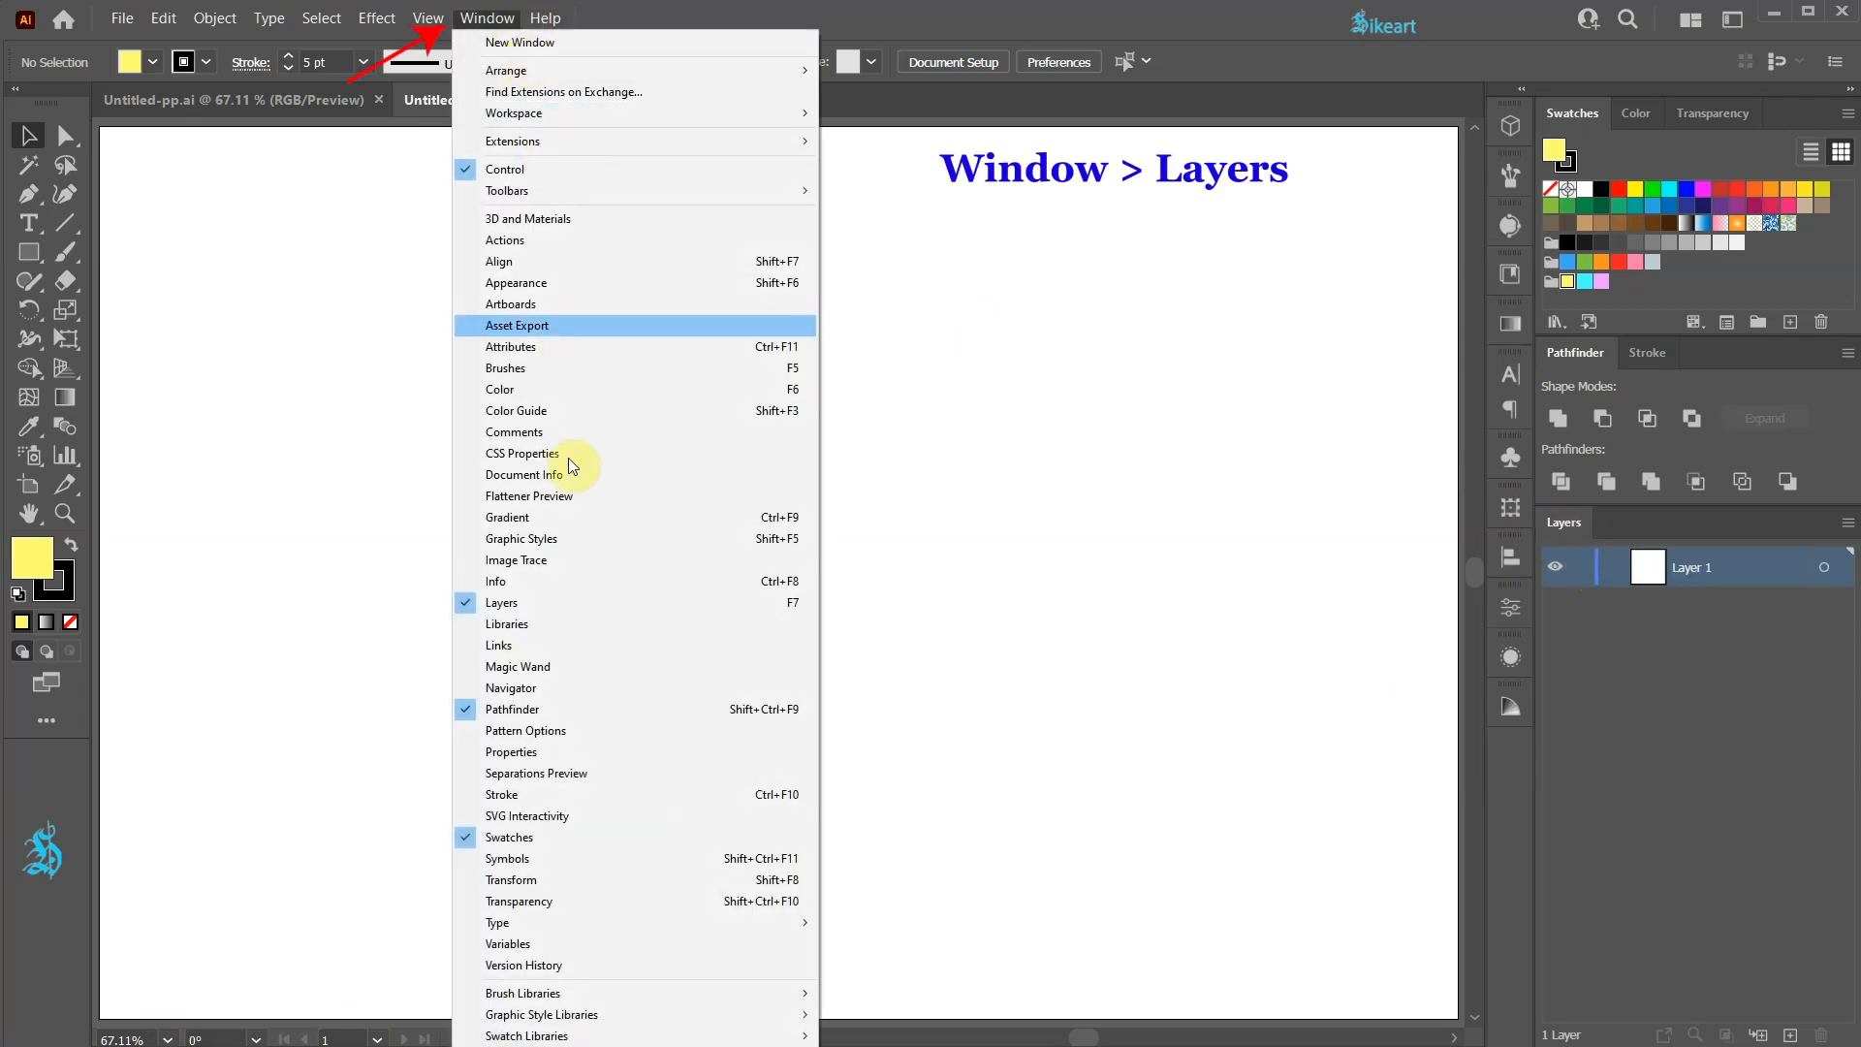
pyautogui.click(1077, 623)
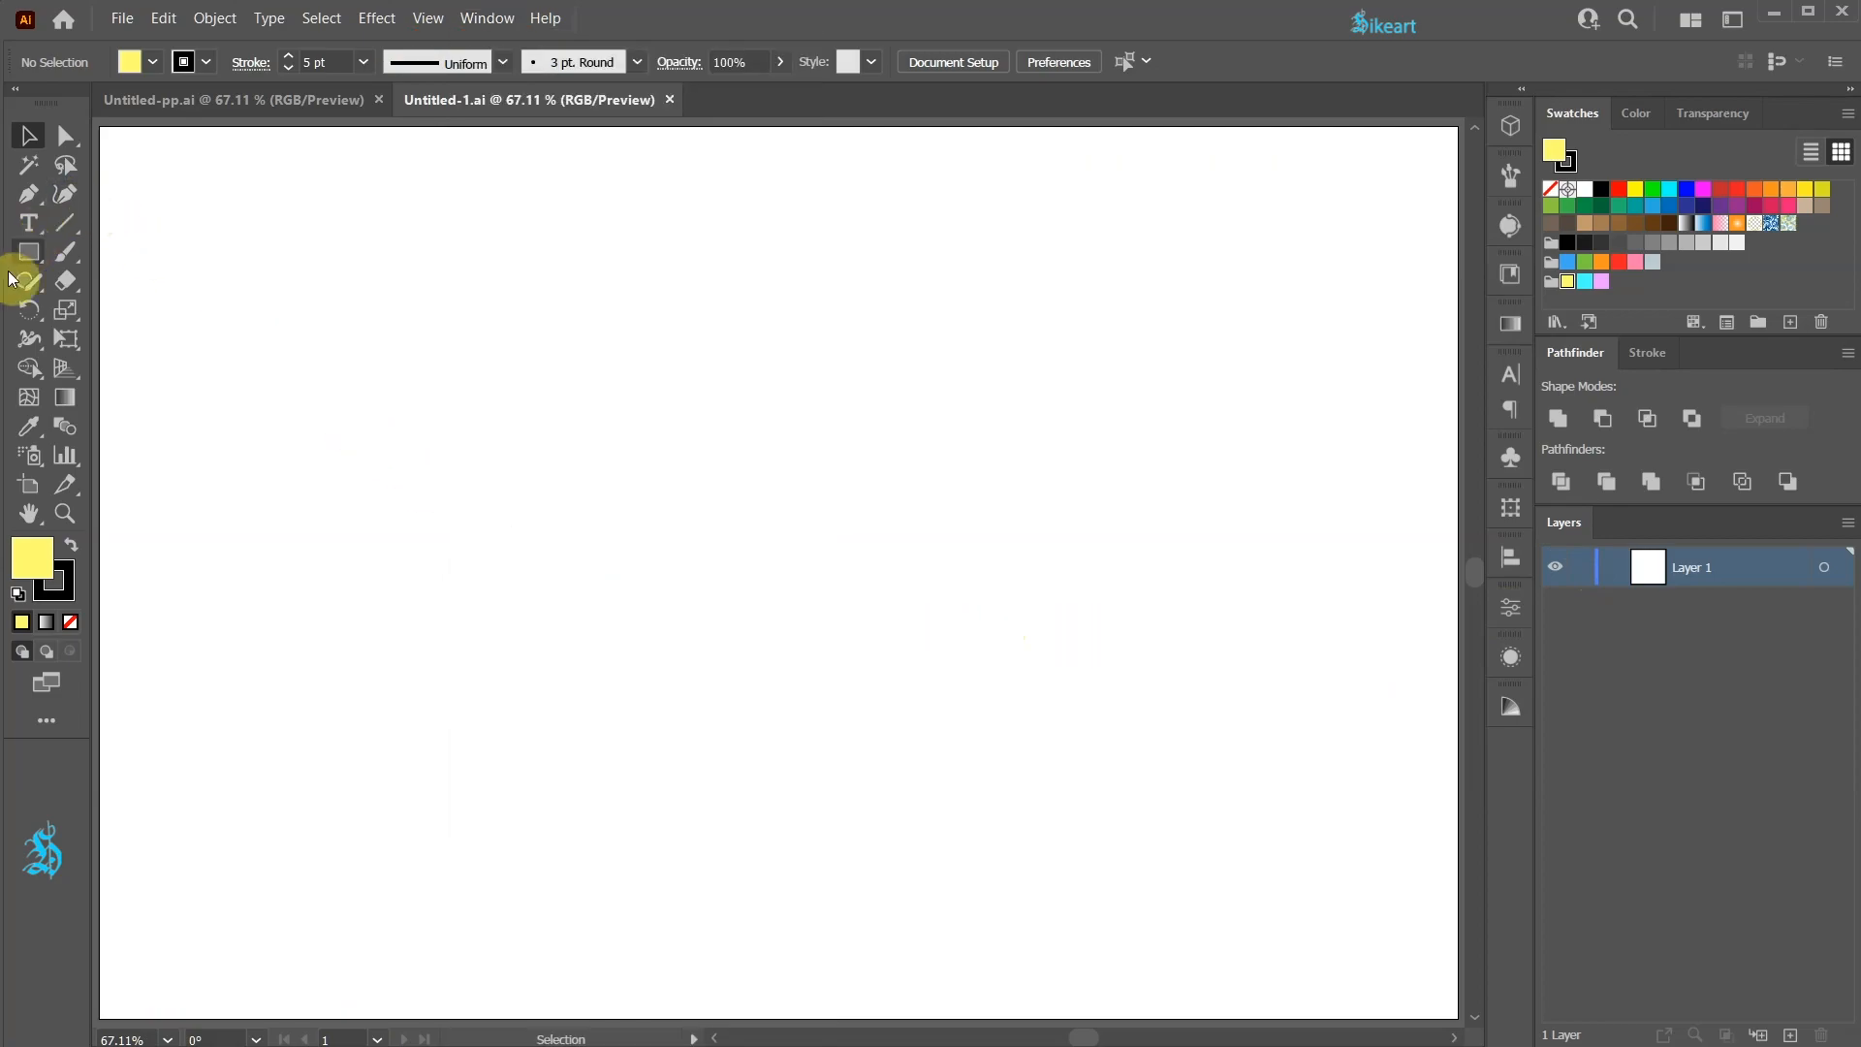
pyautogui.press('m')
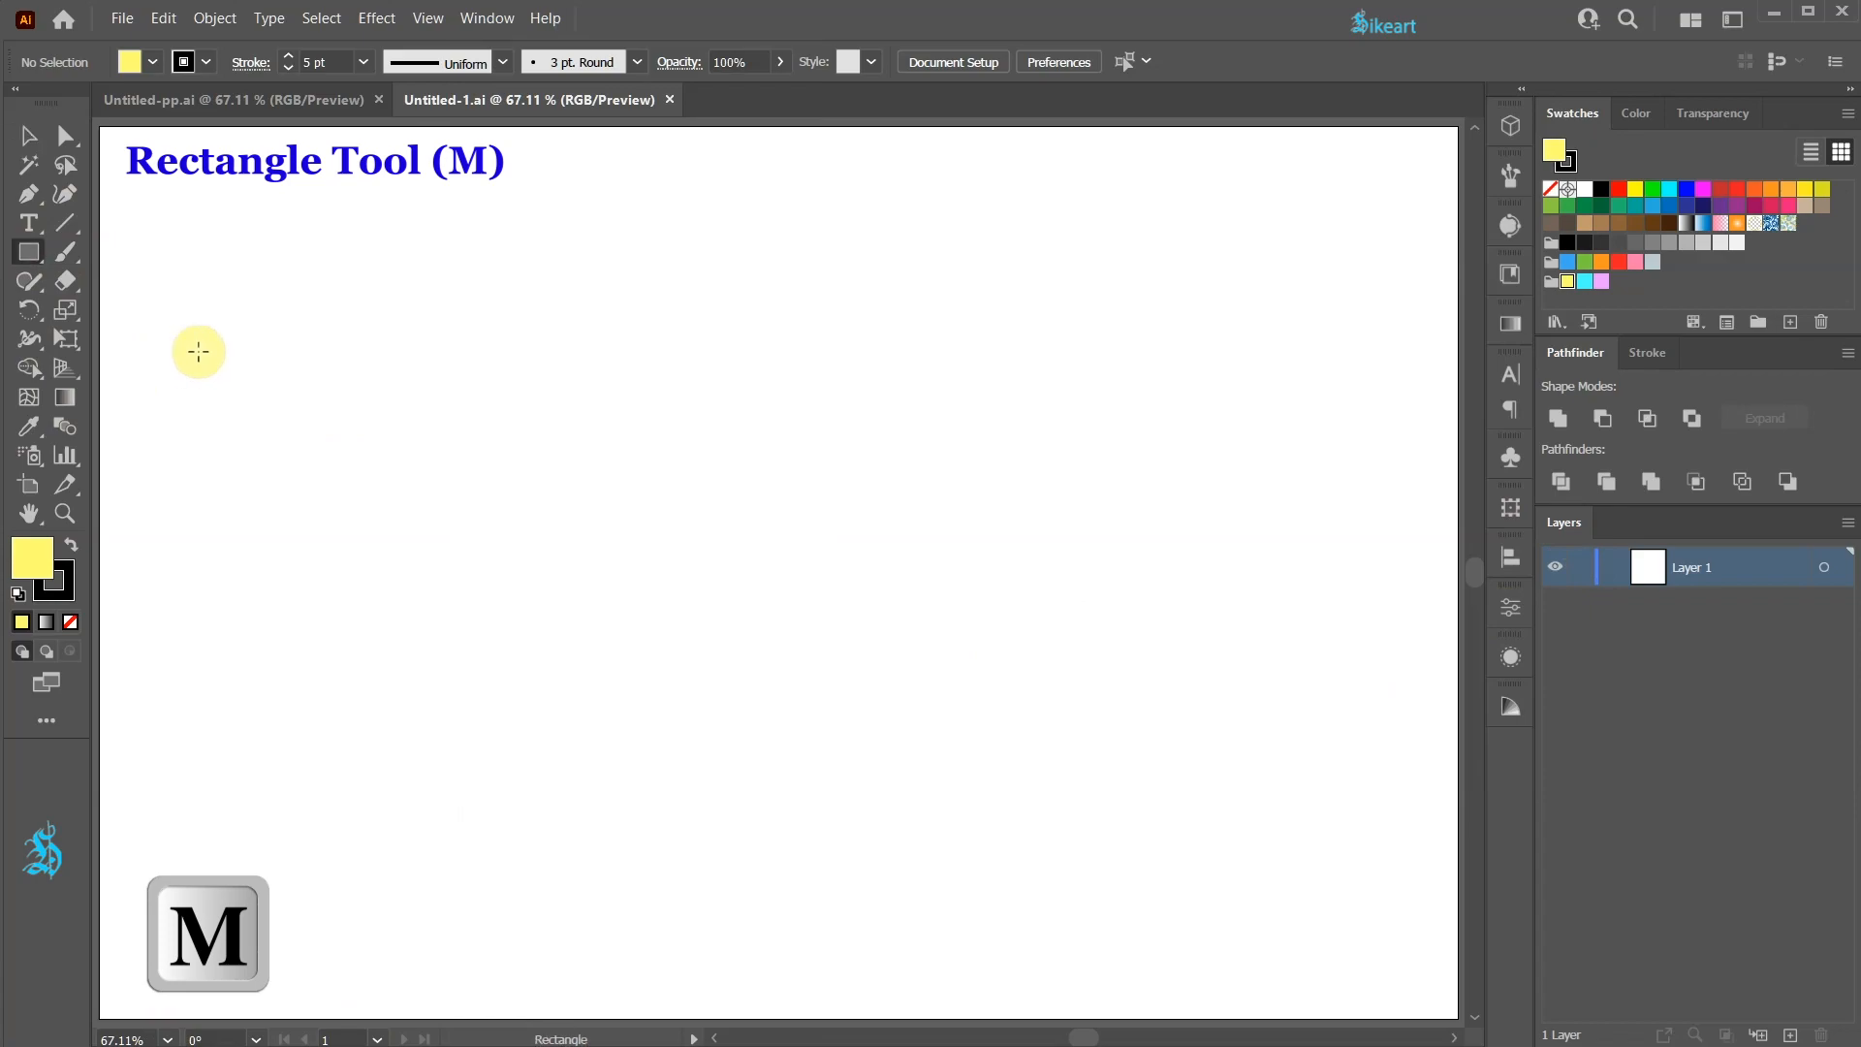
pyautogui.moveTo(202, 227); pyautogui.dragTo(504, 525)
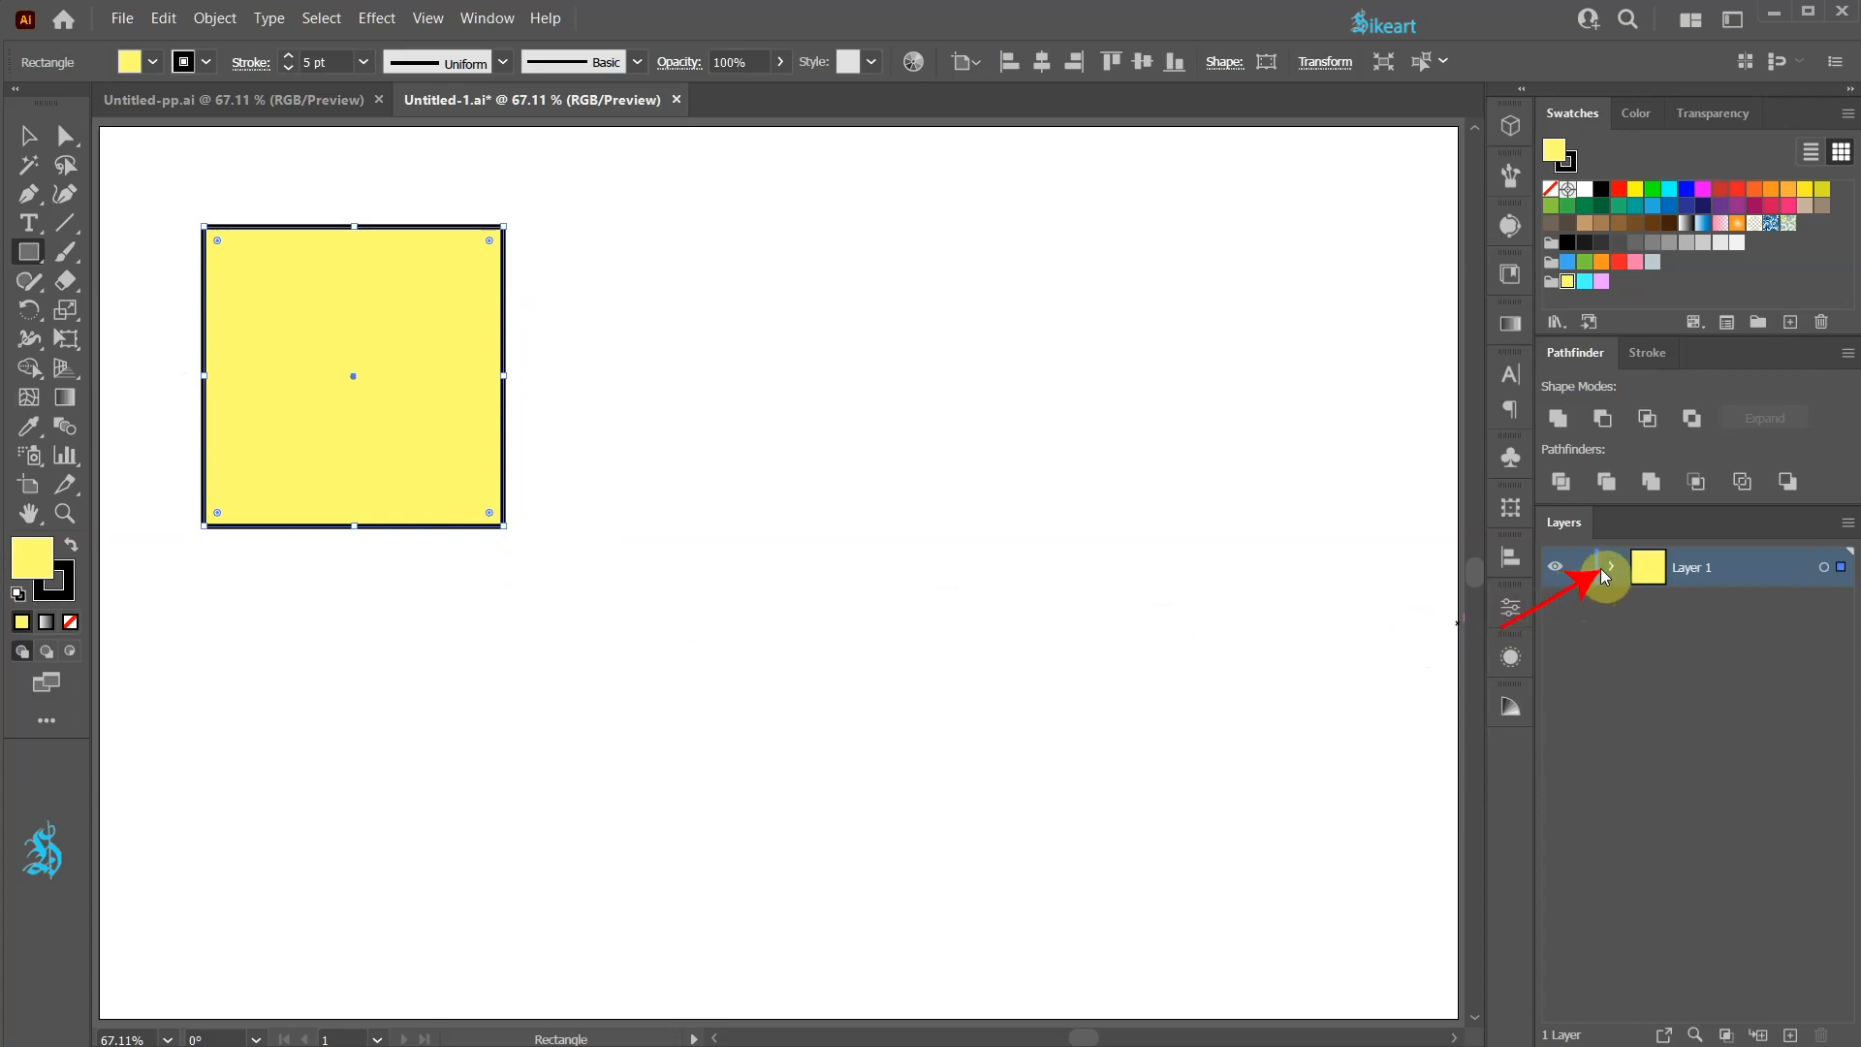
pyautogui.click(1611, 566)
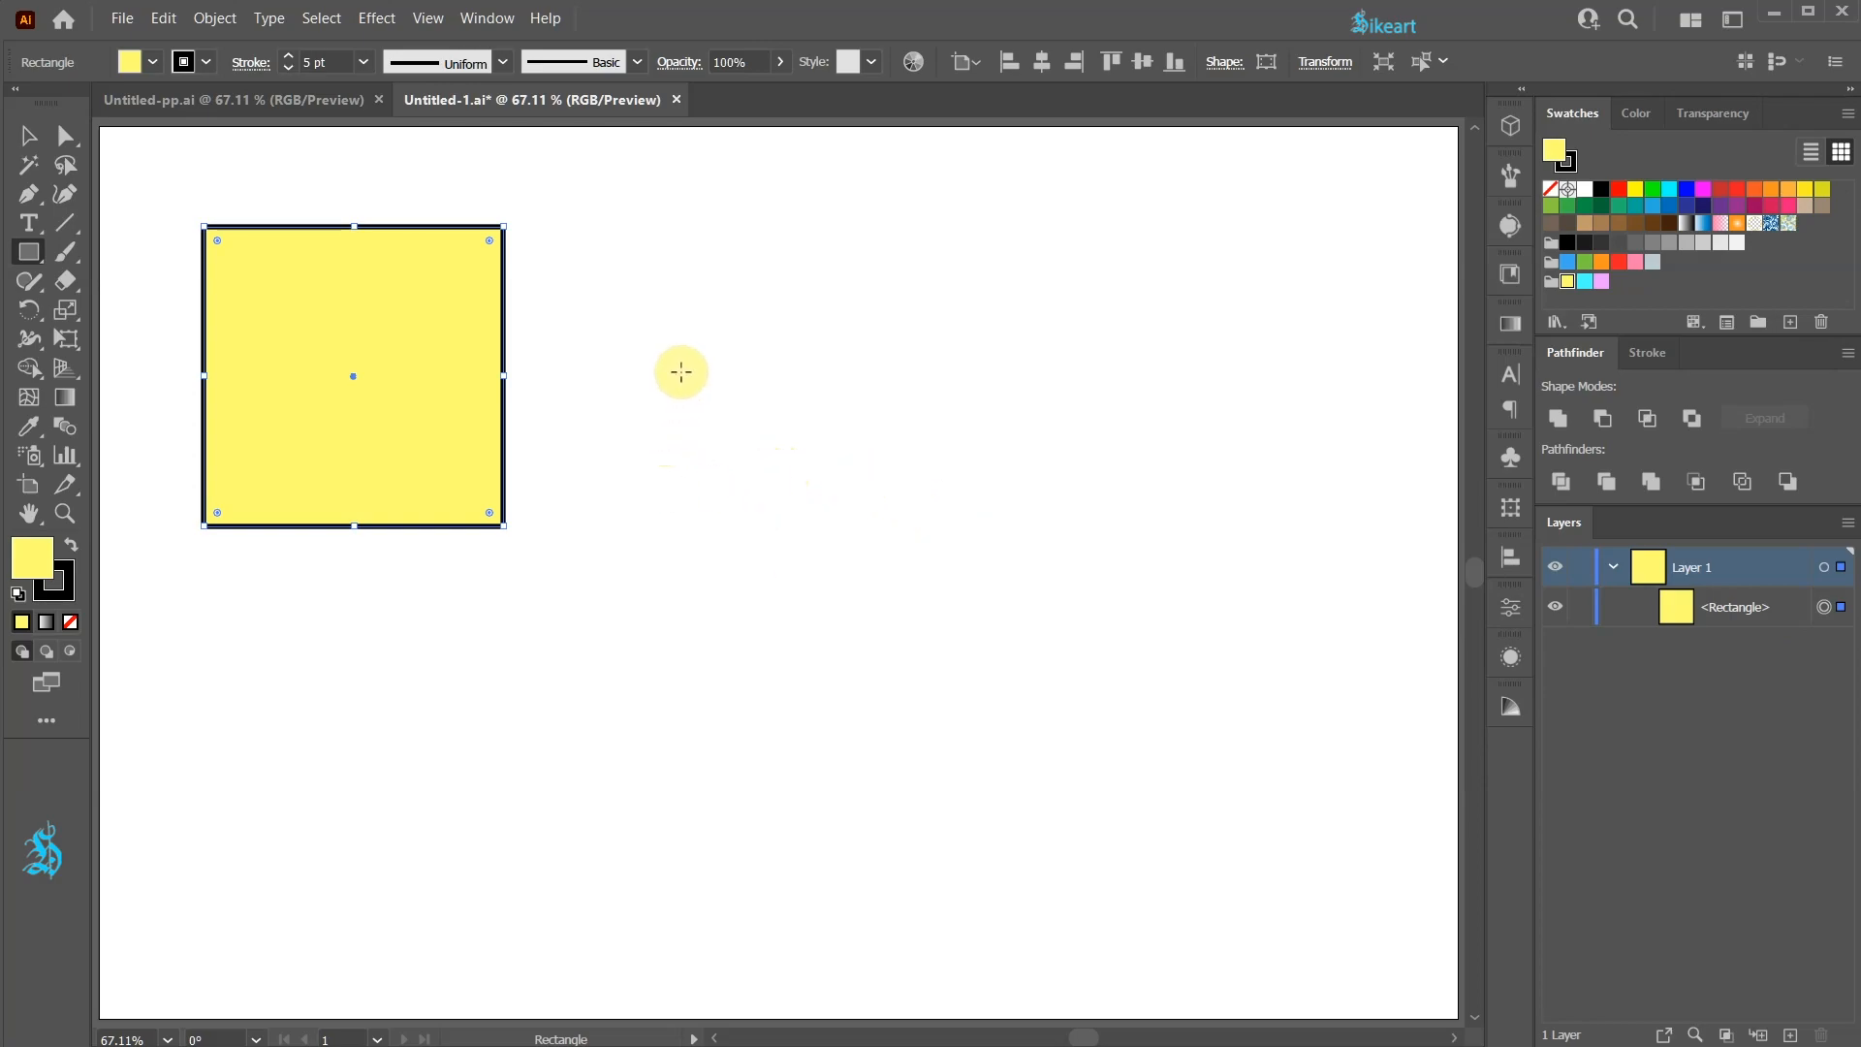
# Duplicate the yellow square by moving a copy towards the artboard's lower right, and undo the duplicate
pyautogui.press('v')
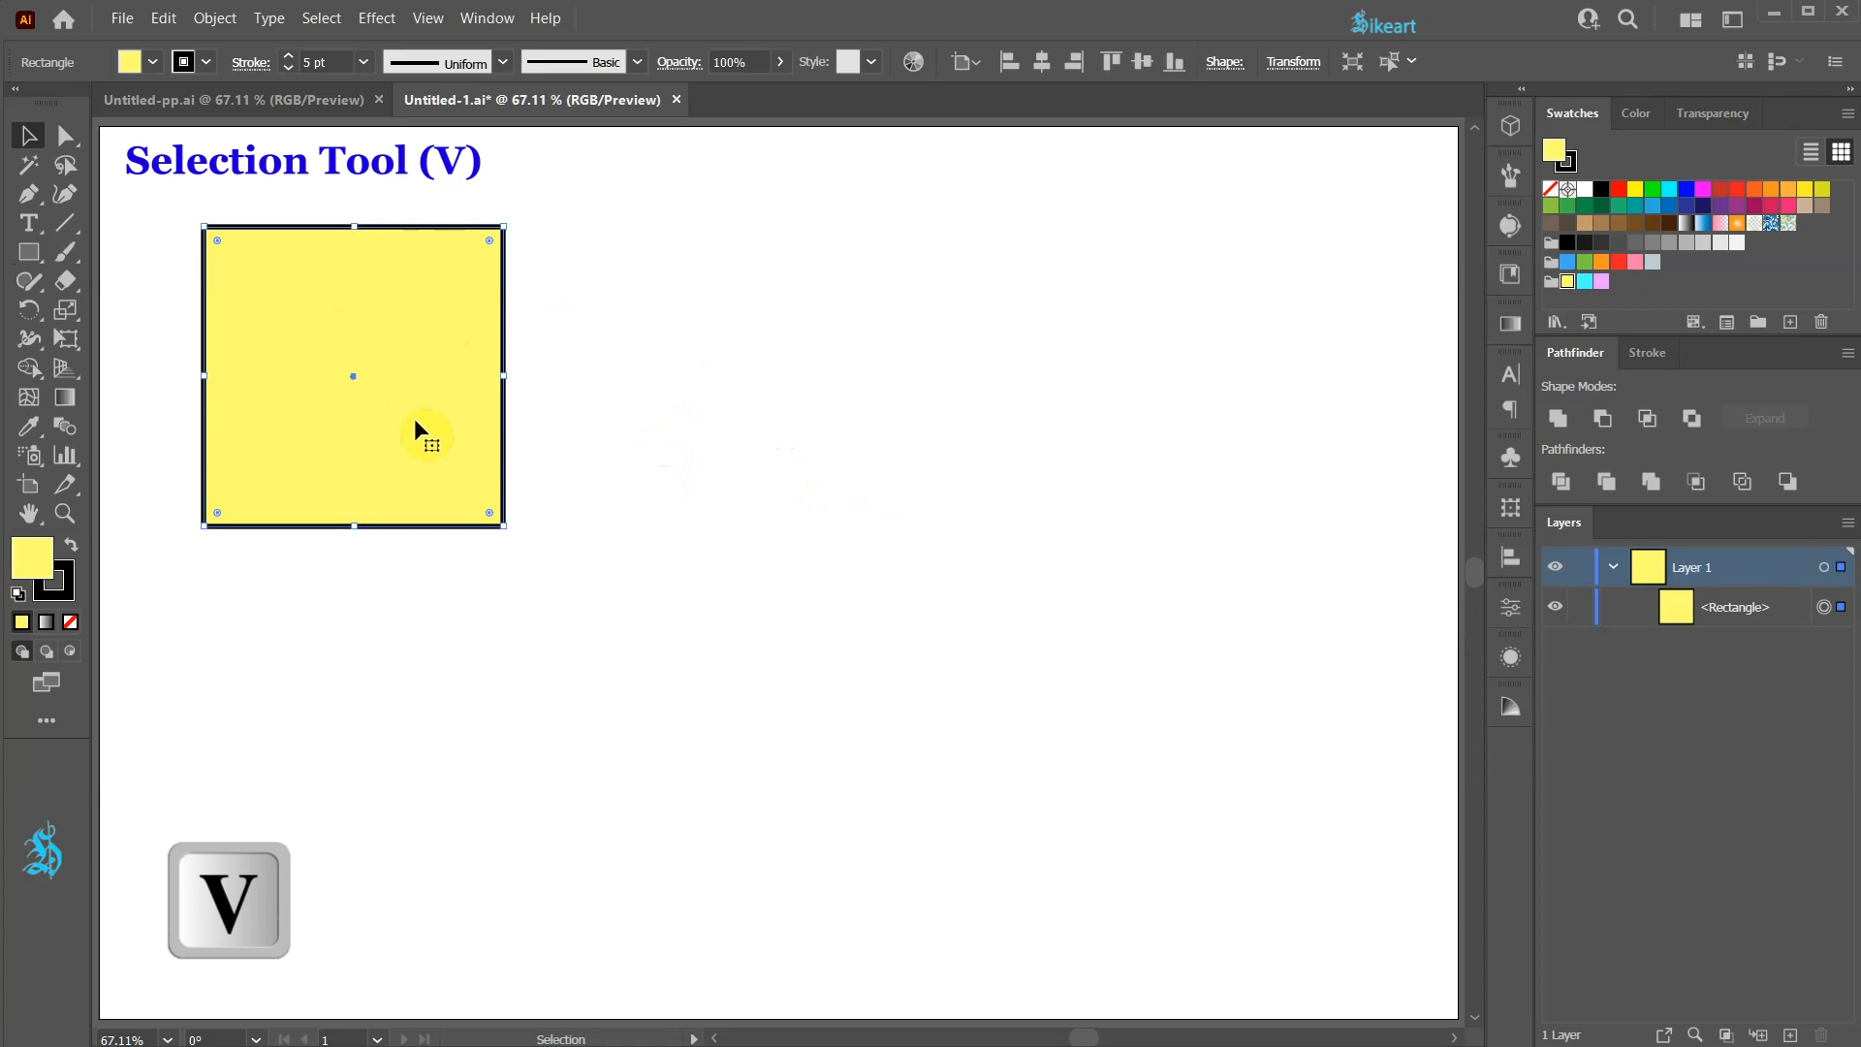
pyautogui.moveTo(415, 420); pyautogui.dragTo(451, 438)
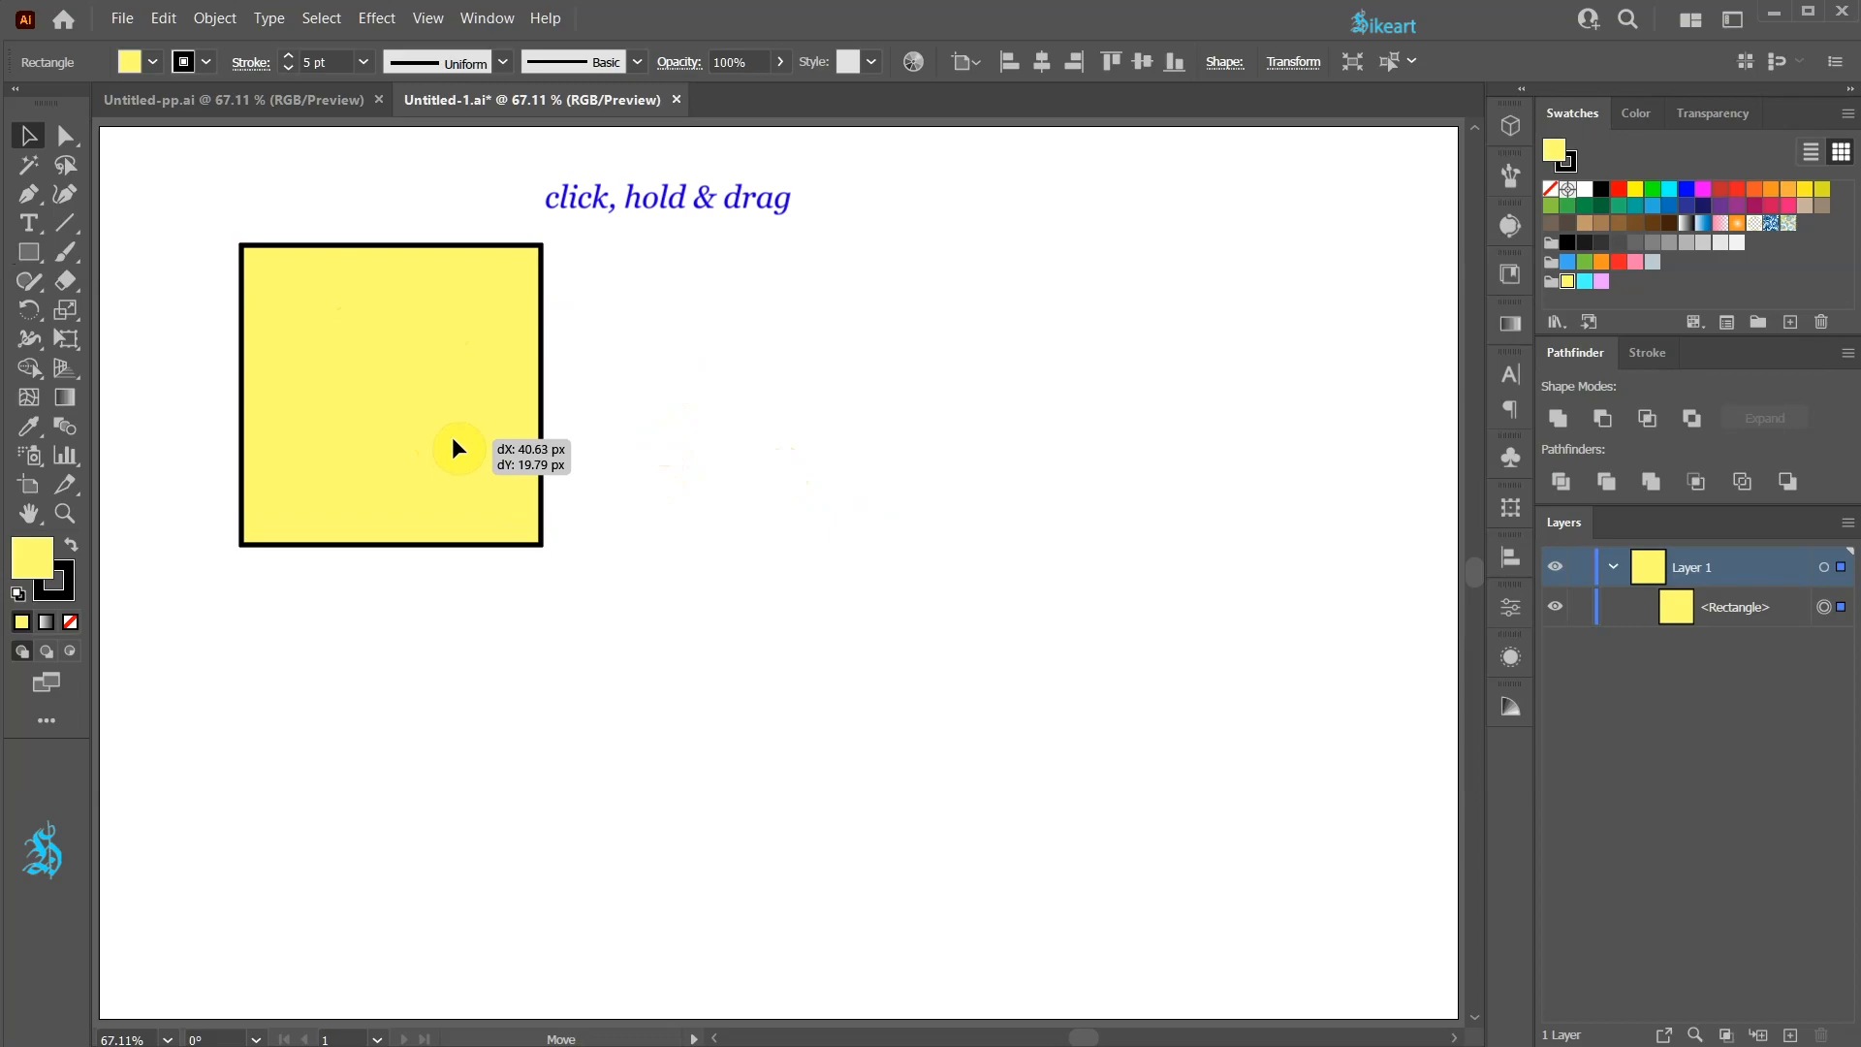
pyautogui.press('alt')
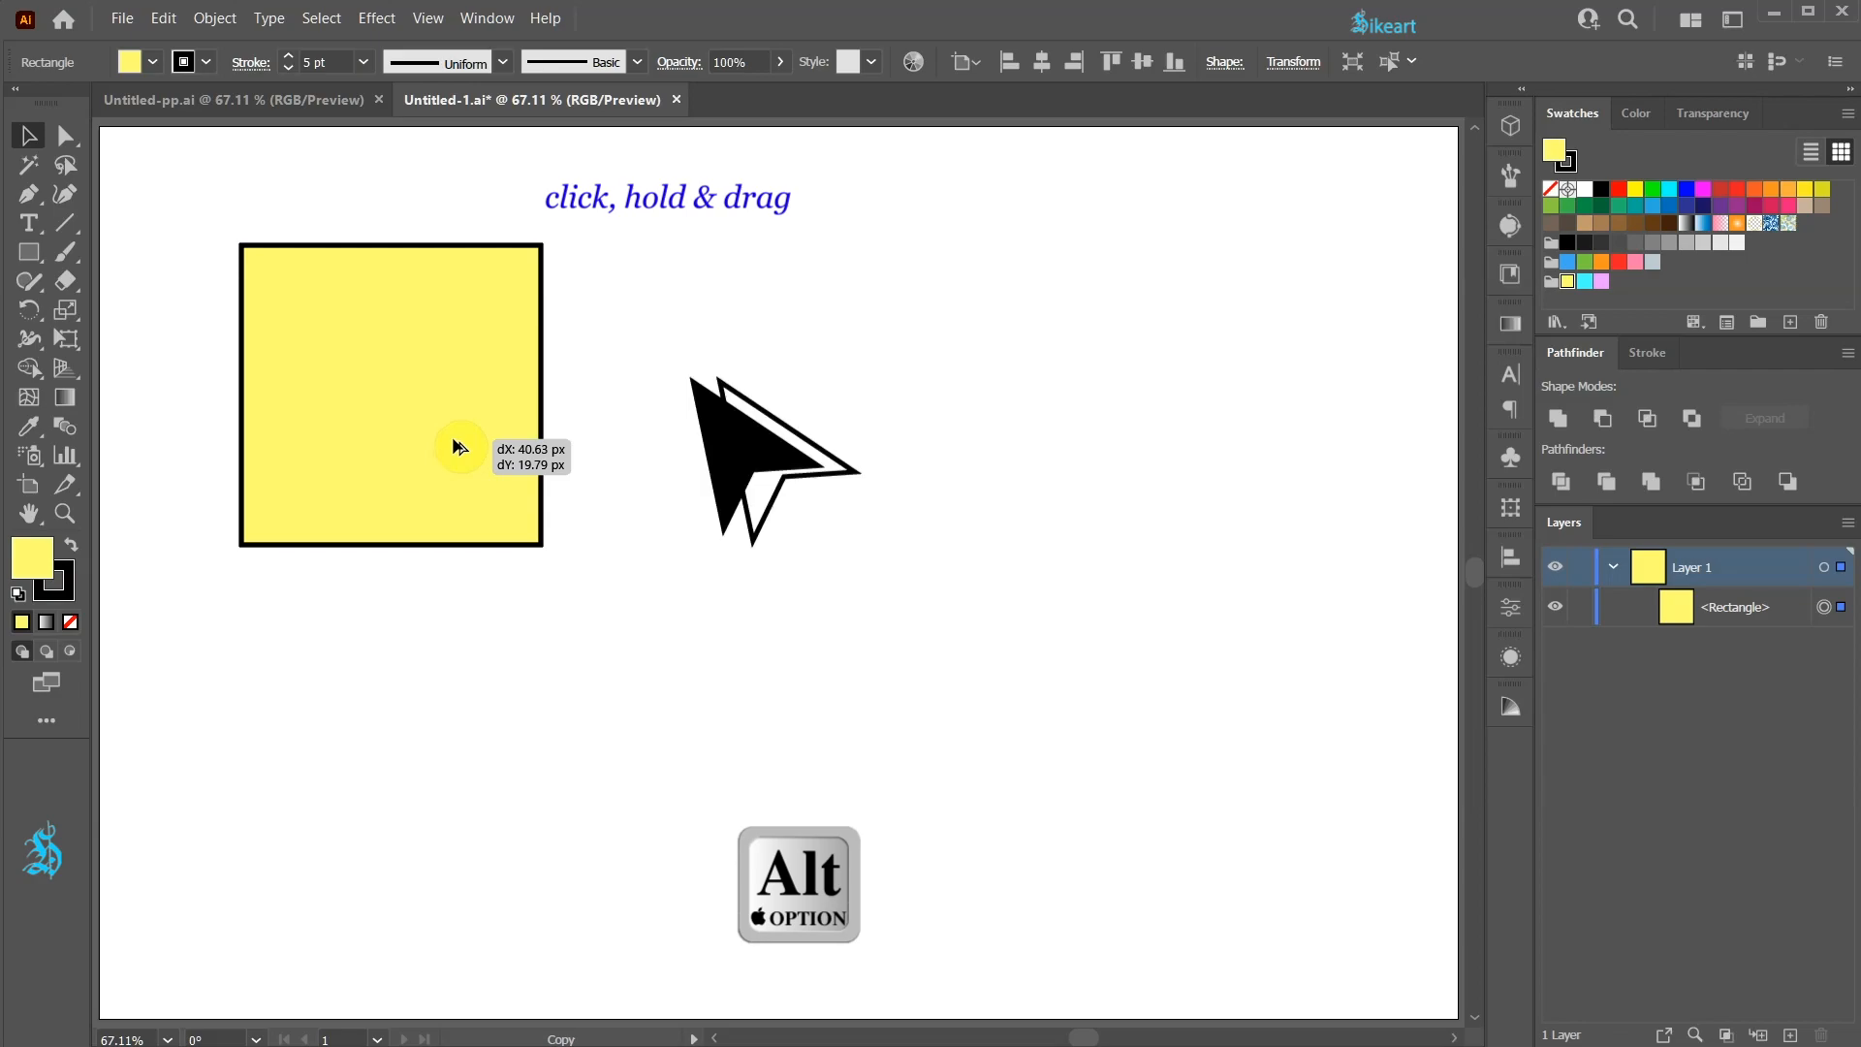
pyautogui.moveTo(456, 447)
pyautogui.mouseDown()
pyautogui.moveTo(546, 449)
pyautogui.moveTo(503, 507)
pyautogui.moveTo(580, 453)
pyautogui.moveTo(544, 527)
pyautogui.moveTo(714, 527)
pyautogui.moveTo(1137, 722)
pyautogui.mouseUp()
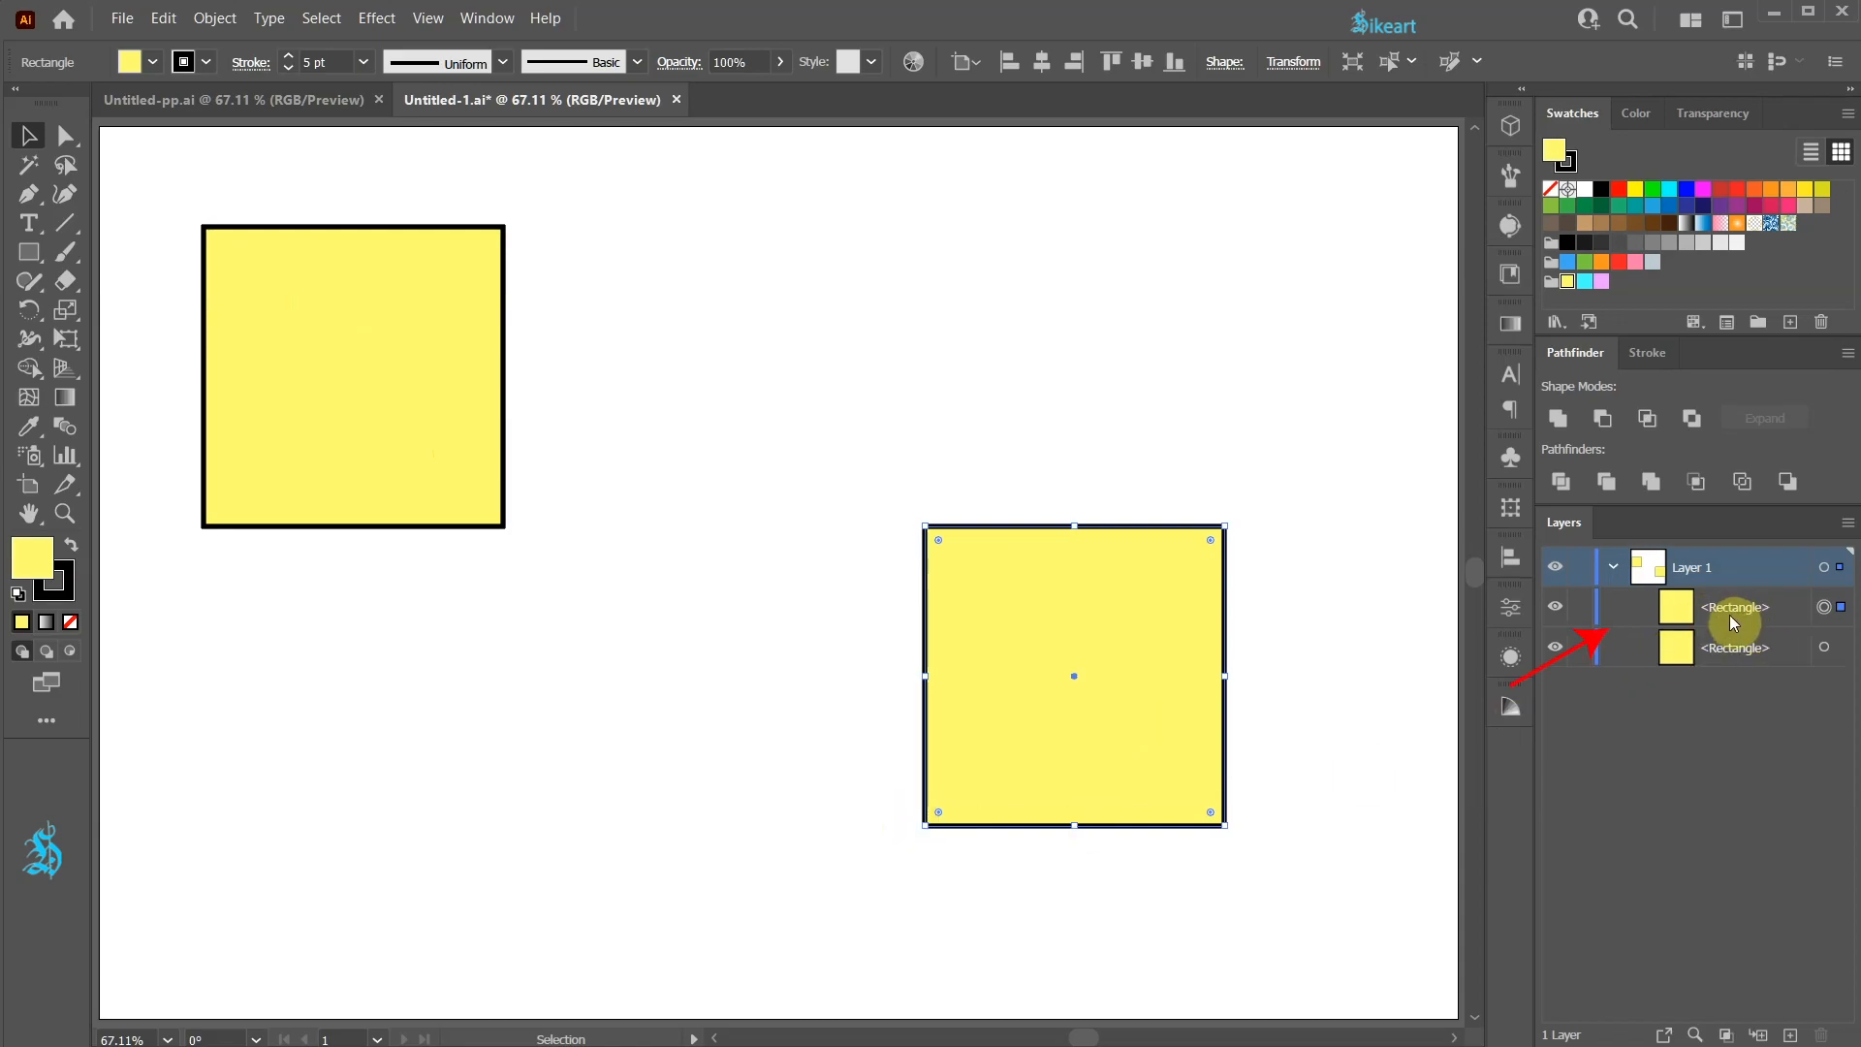
pyautogui.hotkey('ctrl', 'z')
pyautogui.press('a')
pyautogui.hotkey('ctrl', 'z')
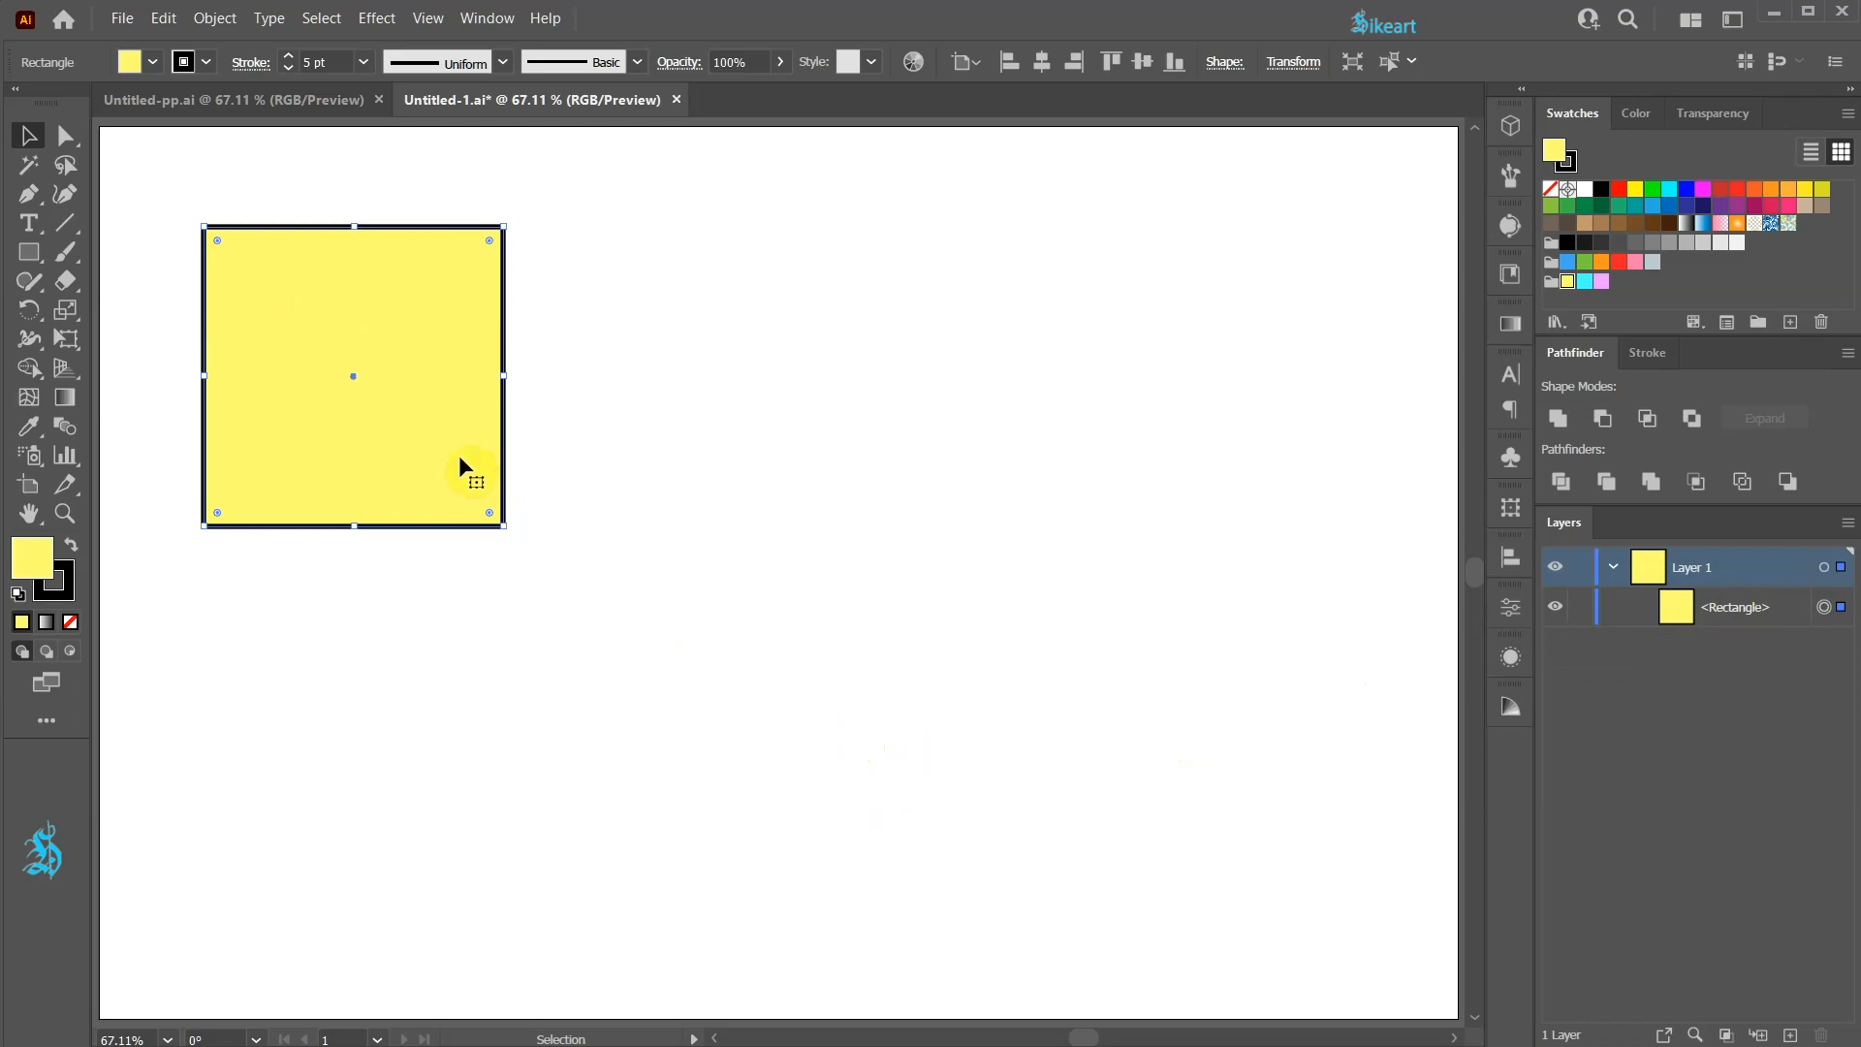
# Copy the yellow square, paste it onto the artboard, and undo the pasted duplicate
pyautogui.hotkey('ctrl', 'c')
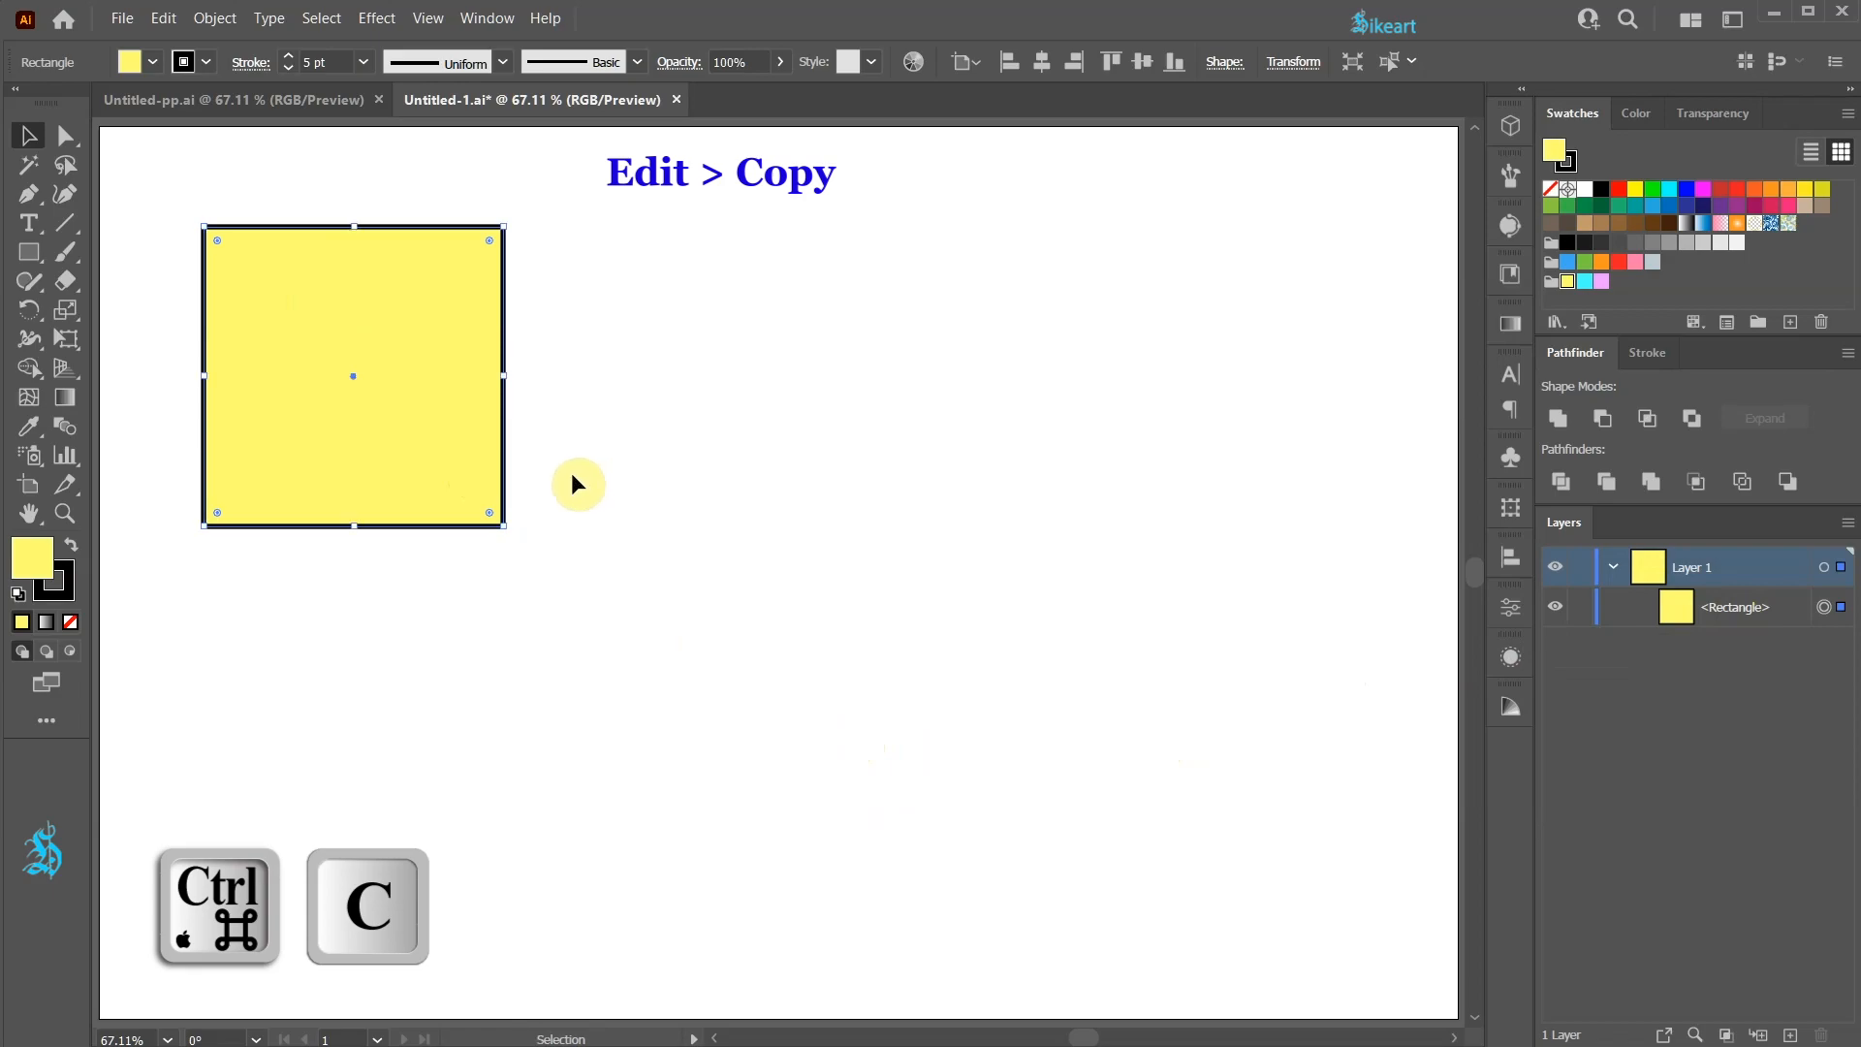
pyautogui.hotkey('ctrl', 'v')
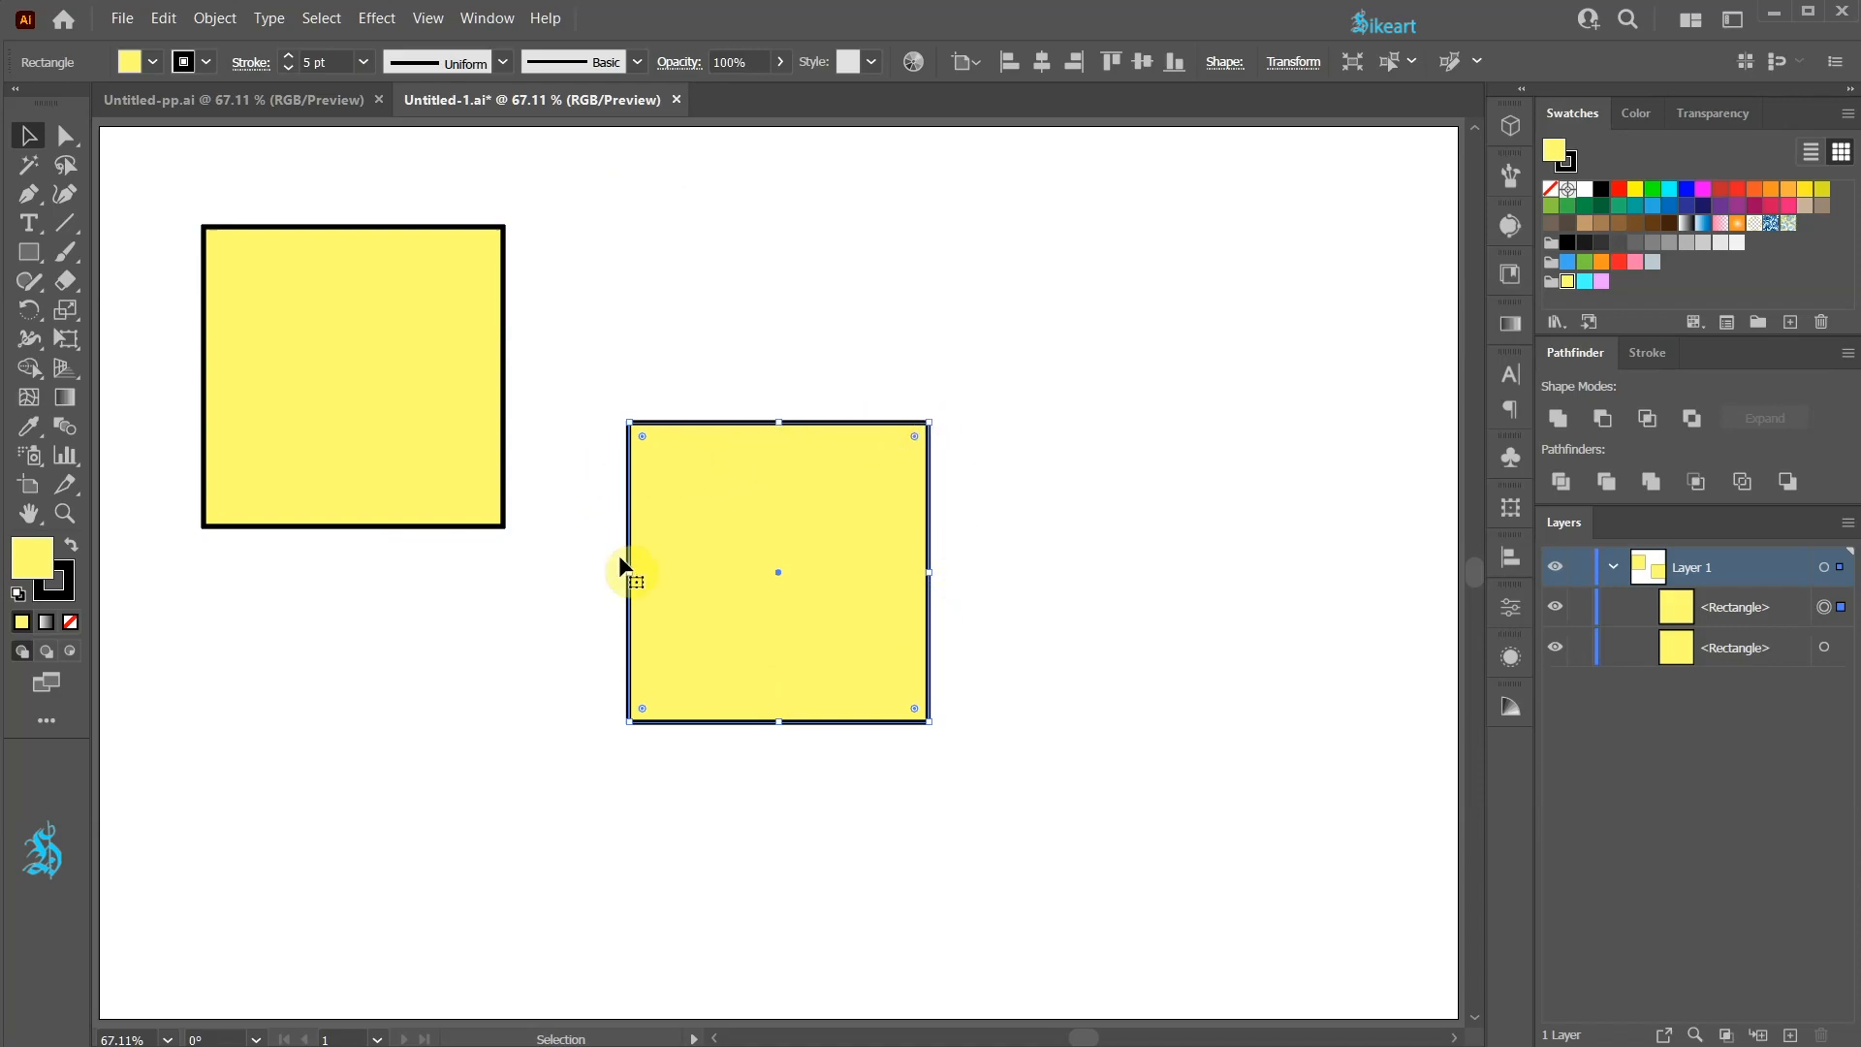
pyautogui.hotkey('ctrl', 'z')
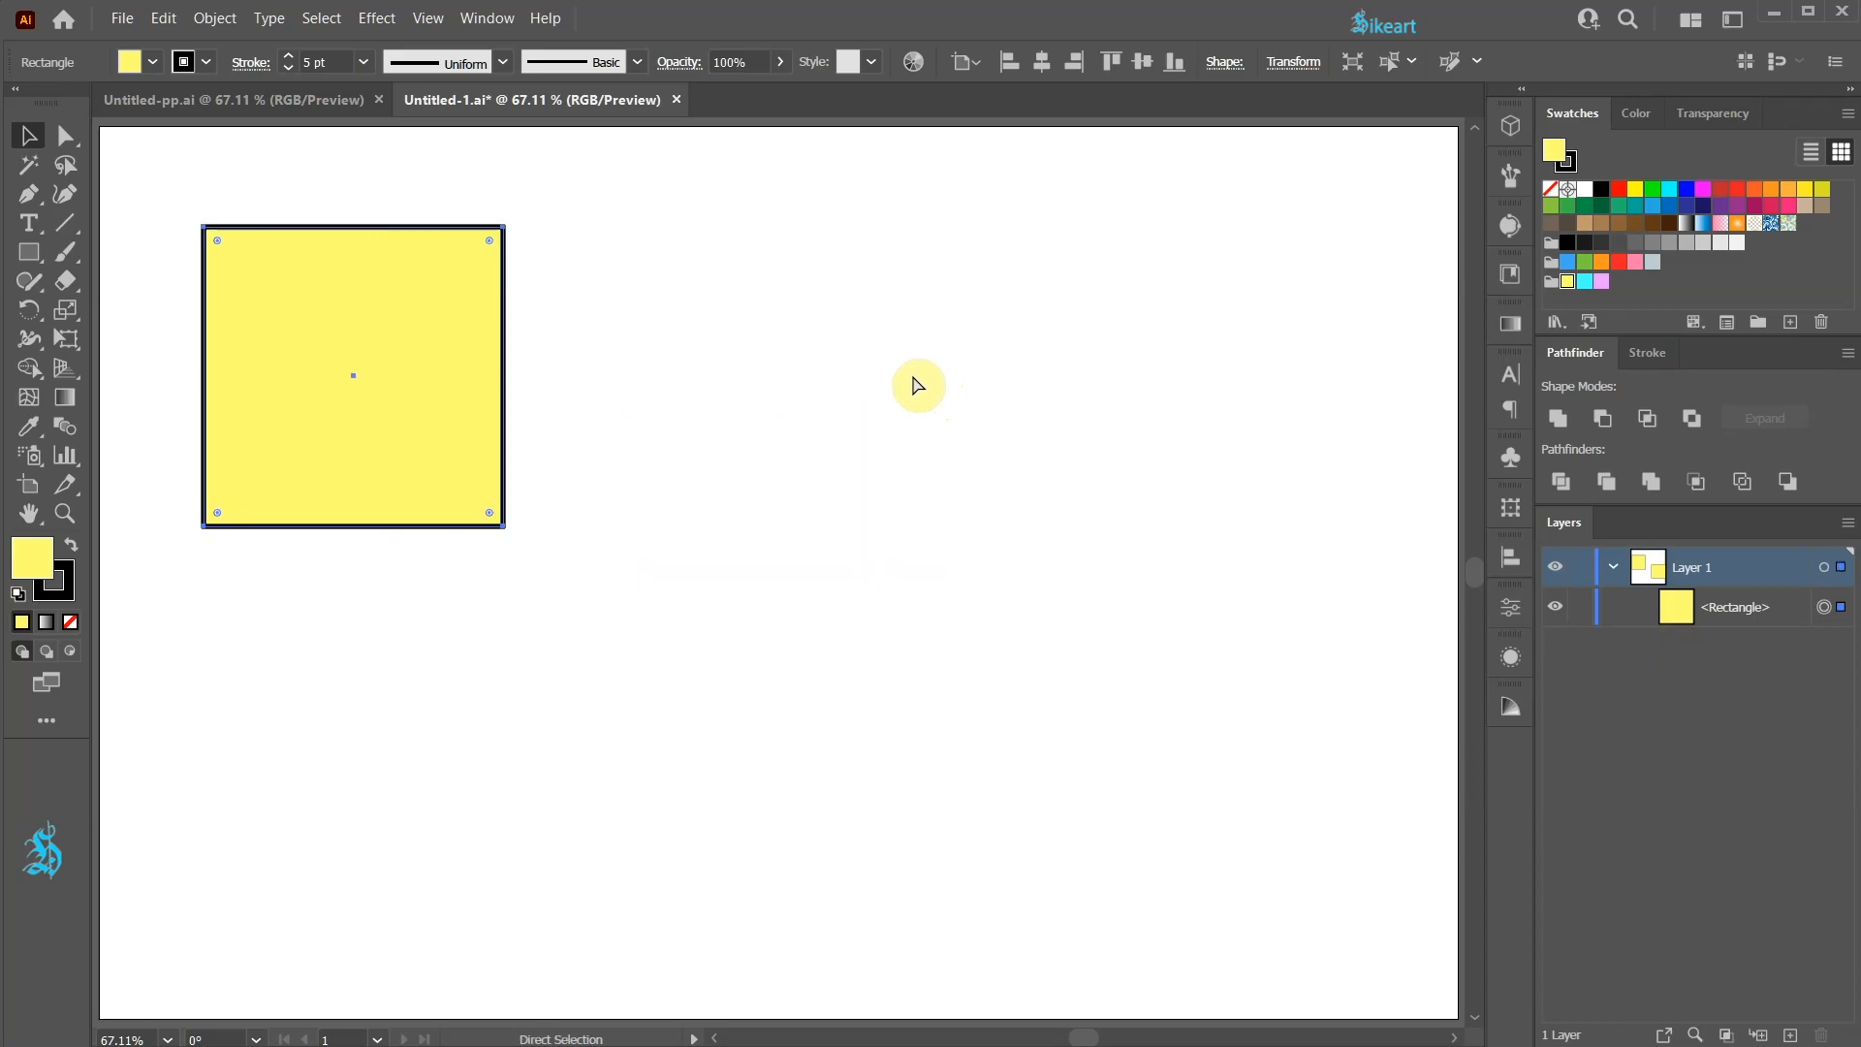
pyautogui.hotkey('ctrl', 'shift', 'z')
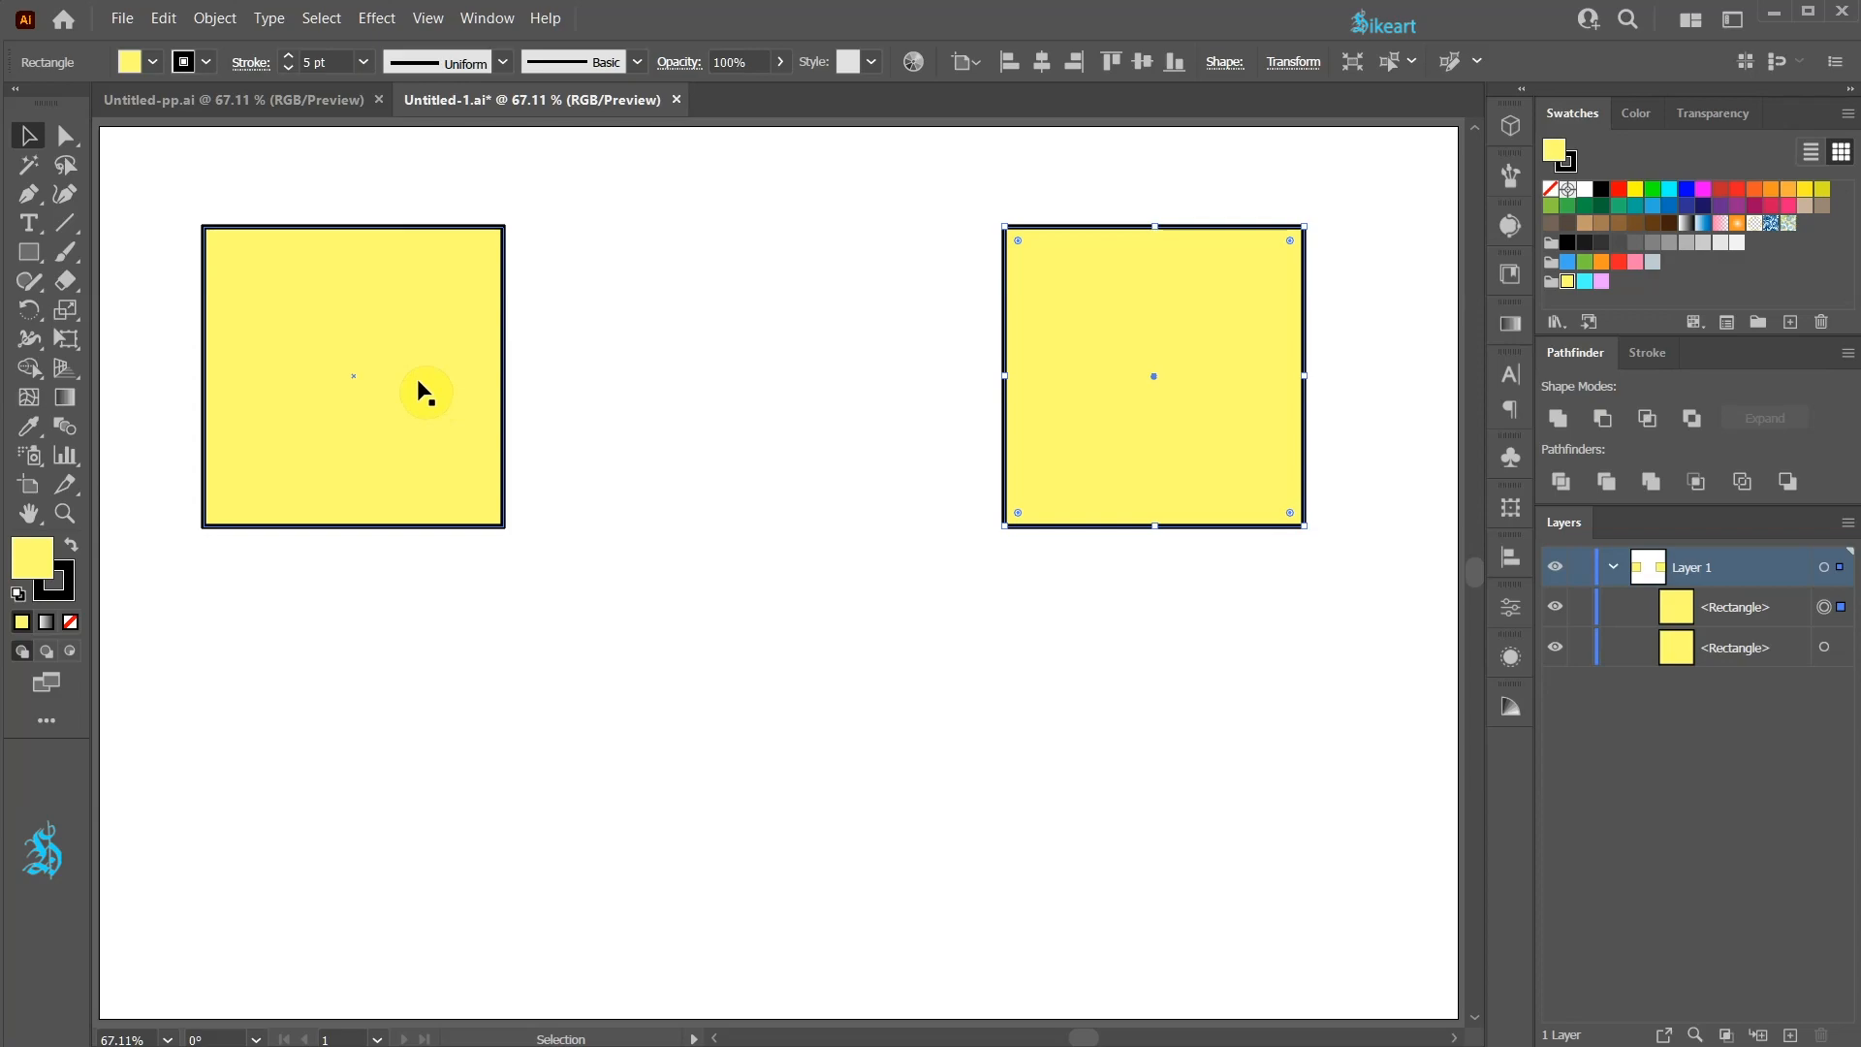
pyautogui.hotkey('ctrl', 'z')
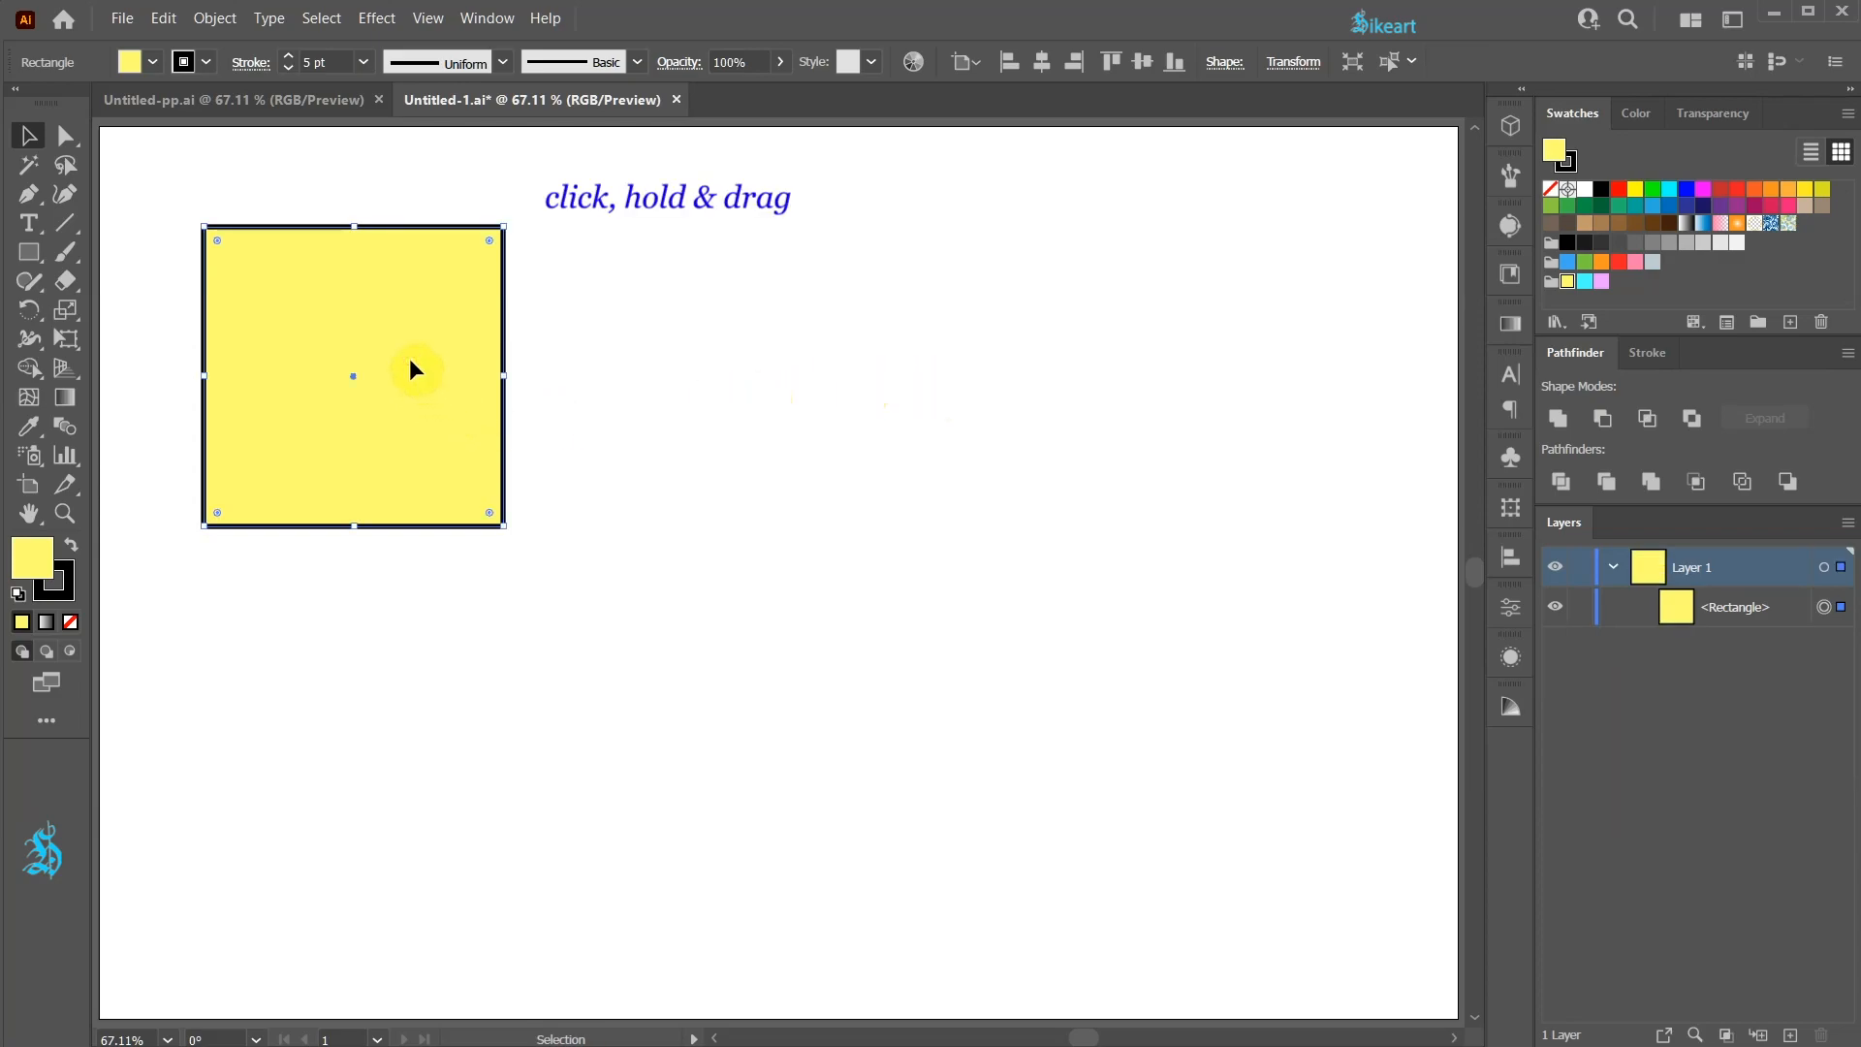
# Place a duplicate of the square horizontally across from the original, constrained to the same height
pyautogui.moveTo(409, 359); pyautogui.dragTo(1208, 378)
pyautogui.press('alt')
pyautogui.press('shift')
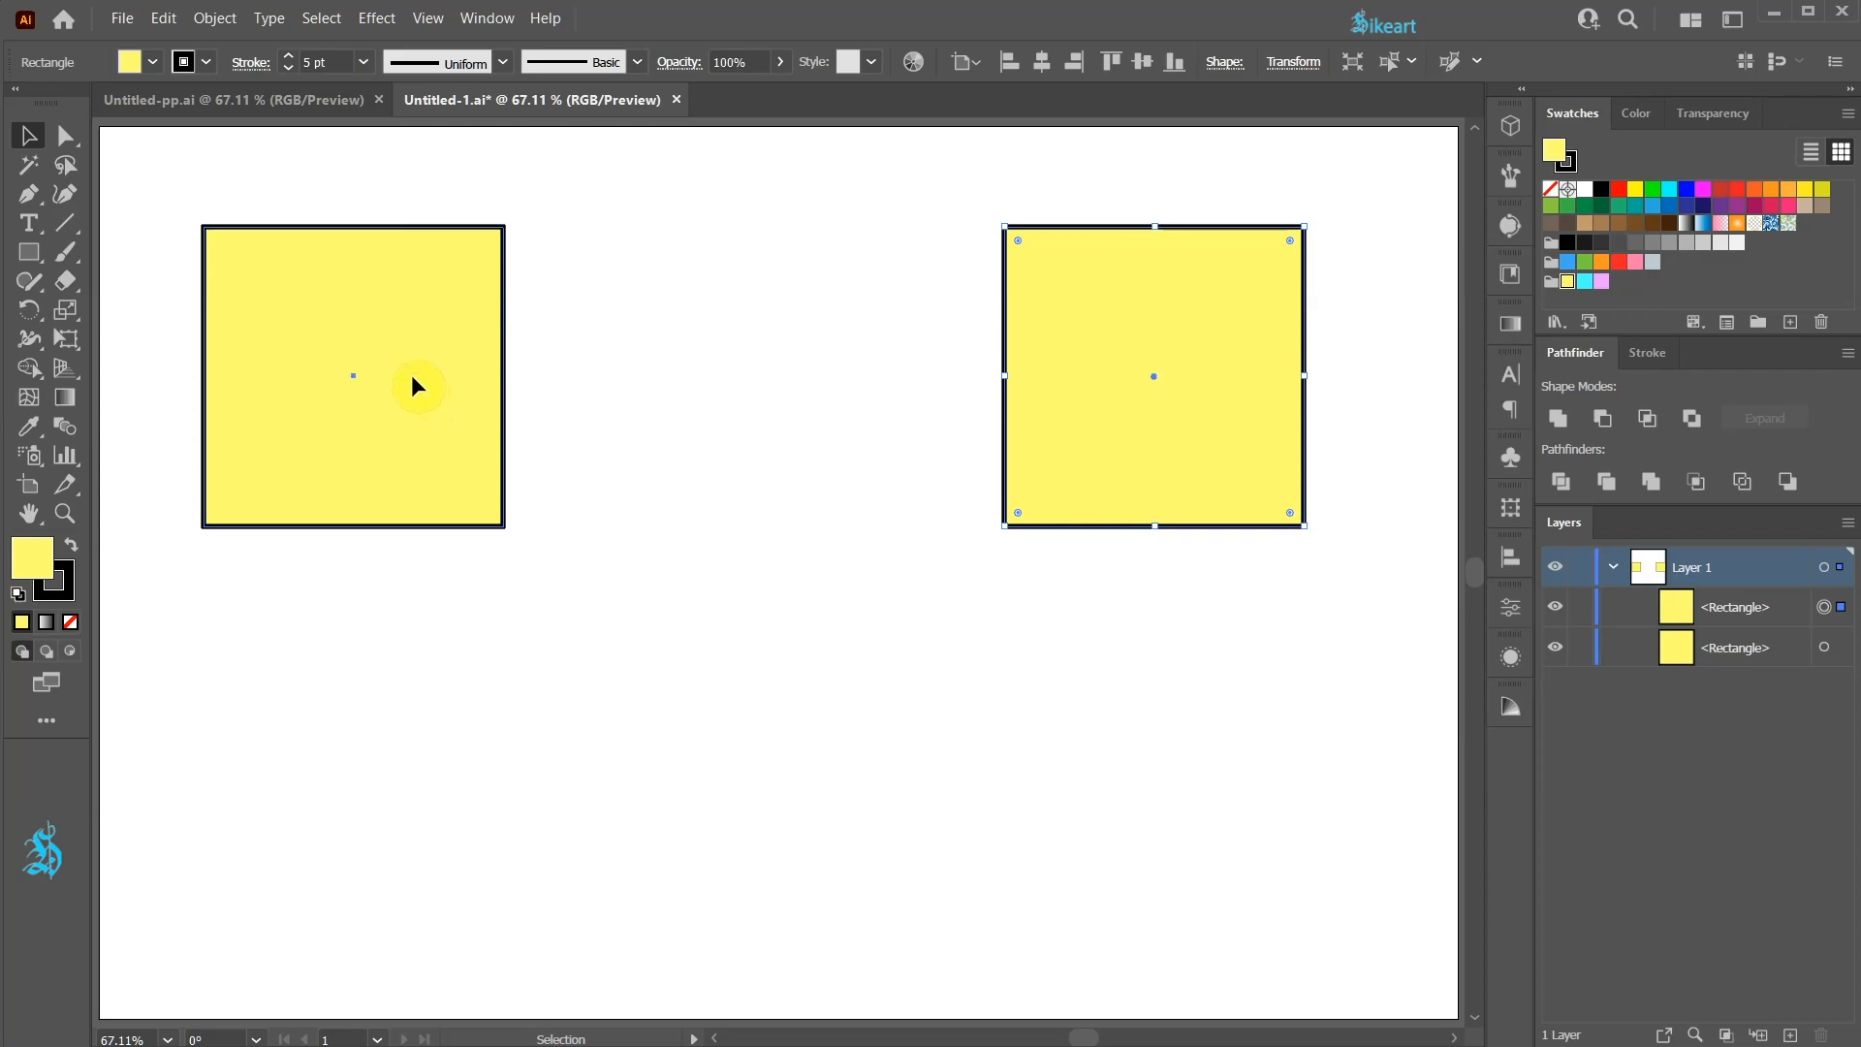
# Place constrained diagonal and vertical duplicates of the original square, and undo all the duplicates so only the original is left
pyautogui.press('alt')
pyautogui.moveTo(412, 379); pyautogui.dragTo(910, 747)
pyautogui.press('shift')
pyautogui.moveTo(446, 461); pyautogui.dragTo(453, 821)
pyautogui.press('alt')
pyautogui.press('shift')
pyautogui.hotkey('ctrl', 'z')
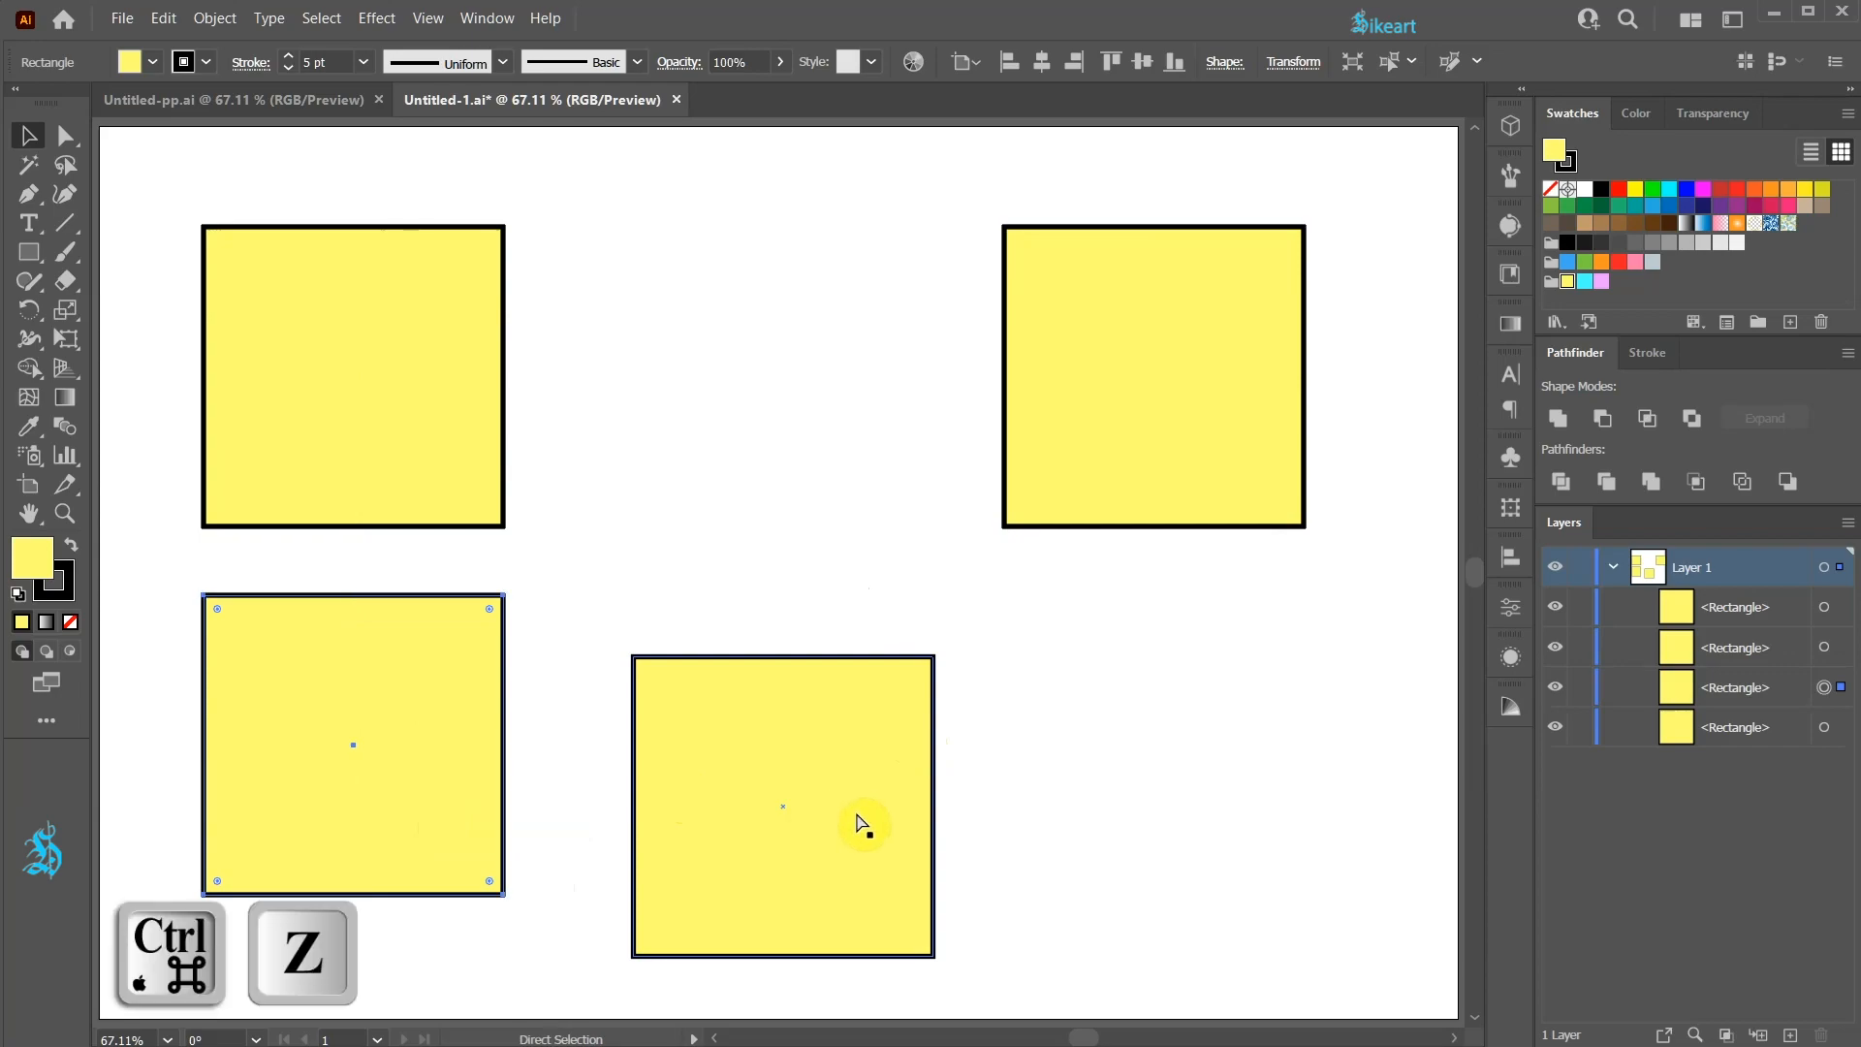
pyautogui.hotkey('ctrl', 'z')
pyautogui.hotkey('ctrl', 'z')
# Move the square near the middle of the artboard, rotate it 45° into a diamond and enlarge it
pyautogui.moveTo(507, 207); pyautogui.dragTo(769, 565)
pyautogui.moveTo(922, 544); pyautogui.dragTo(975, 549)
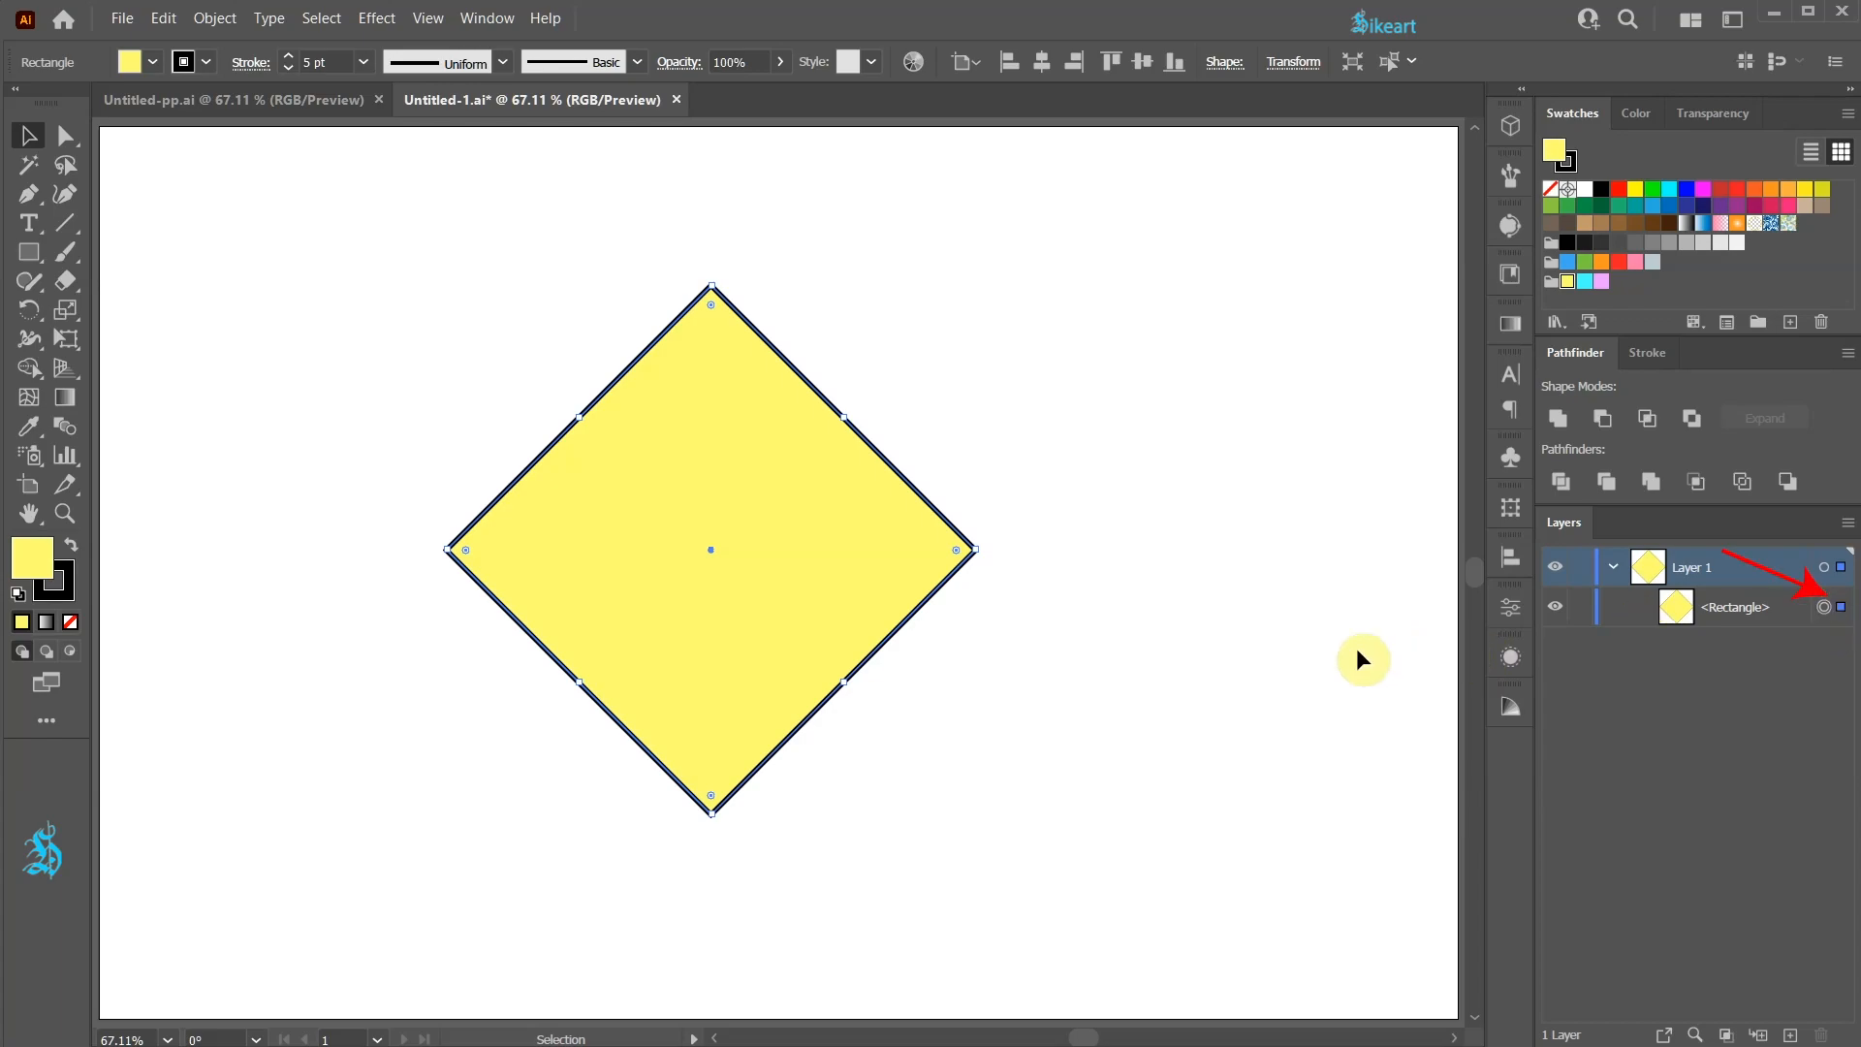
# Copy the diamond, paste it in front, fill the copy cyan and shift it horizontally, and undo these changes
pyautogui.hotkey('ctrl', 'c')
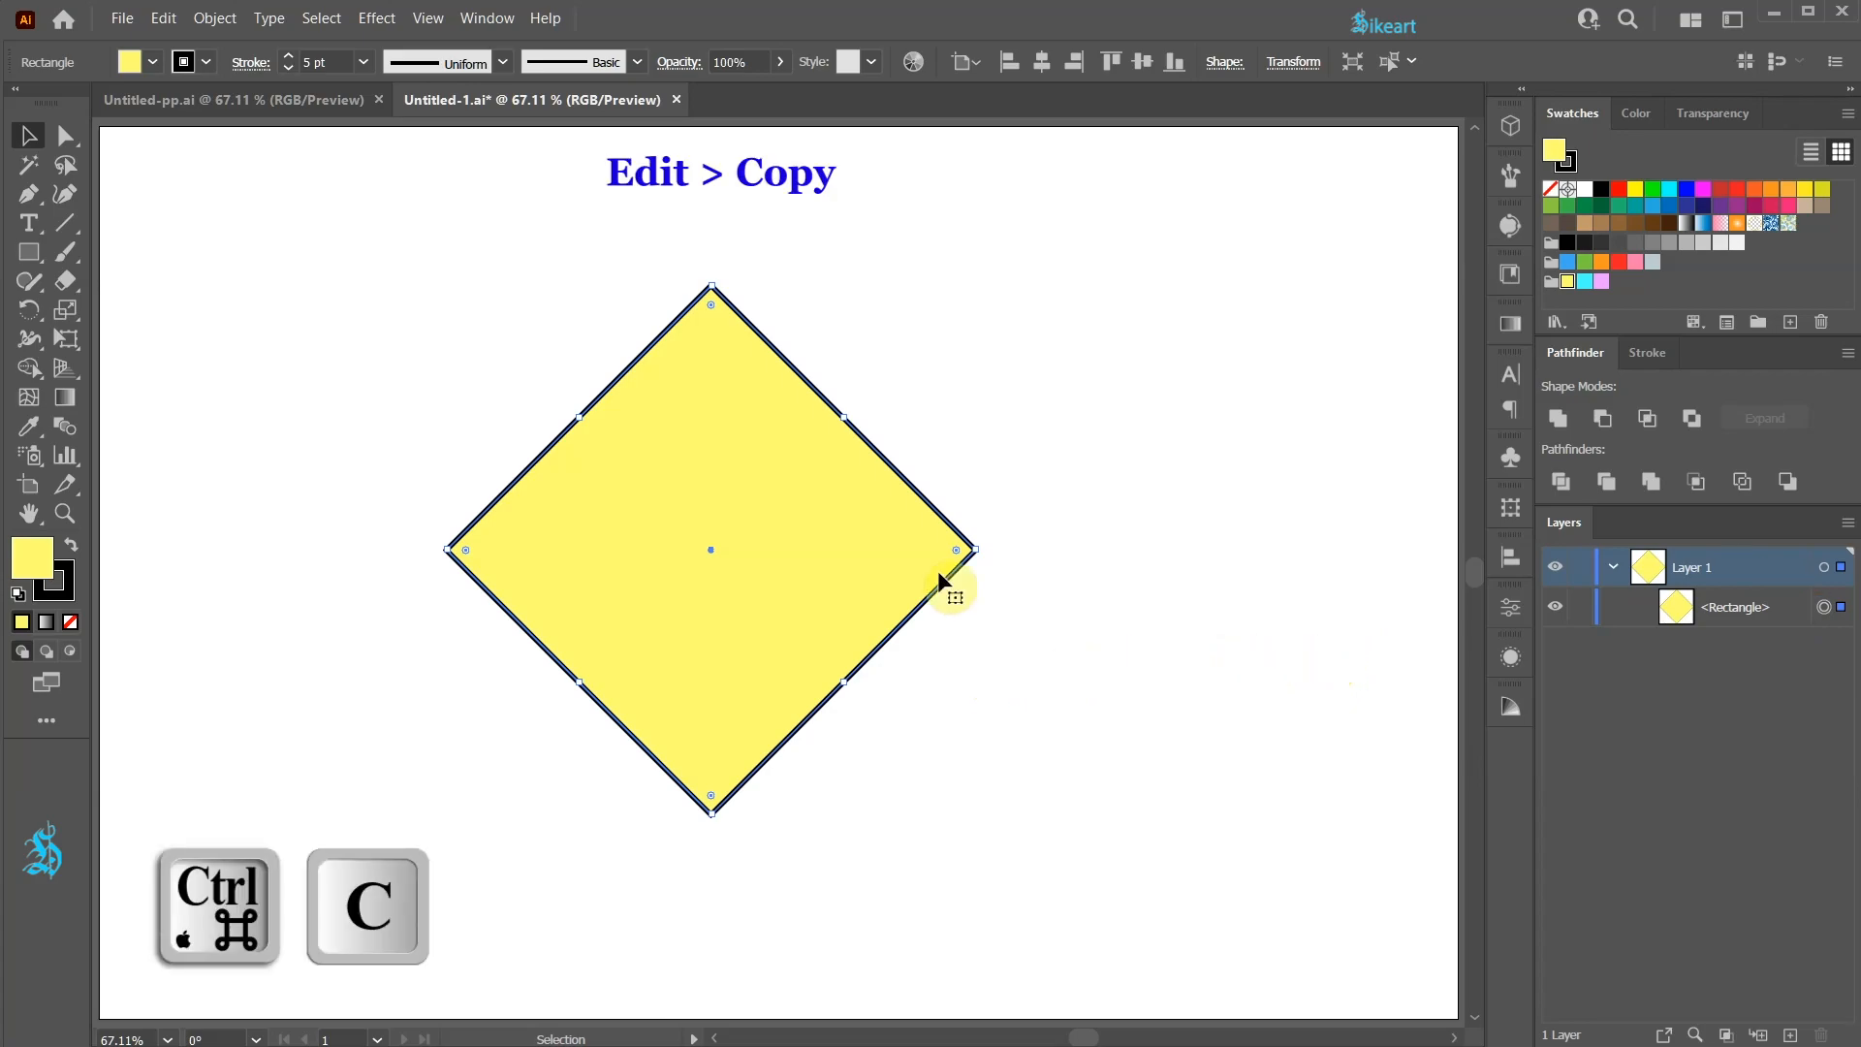
pyautogui.hotkey('ctrl', 'f')
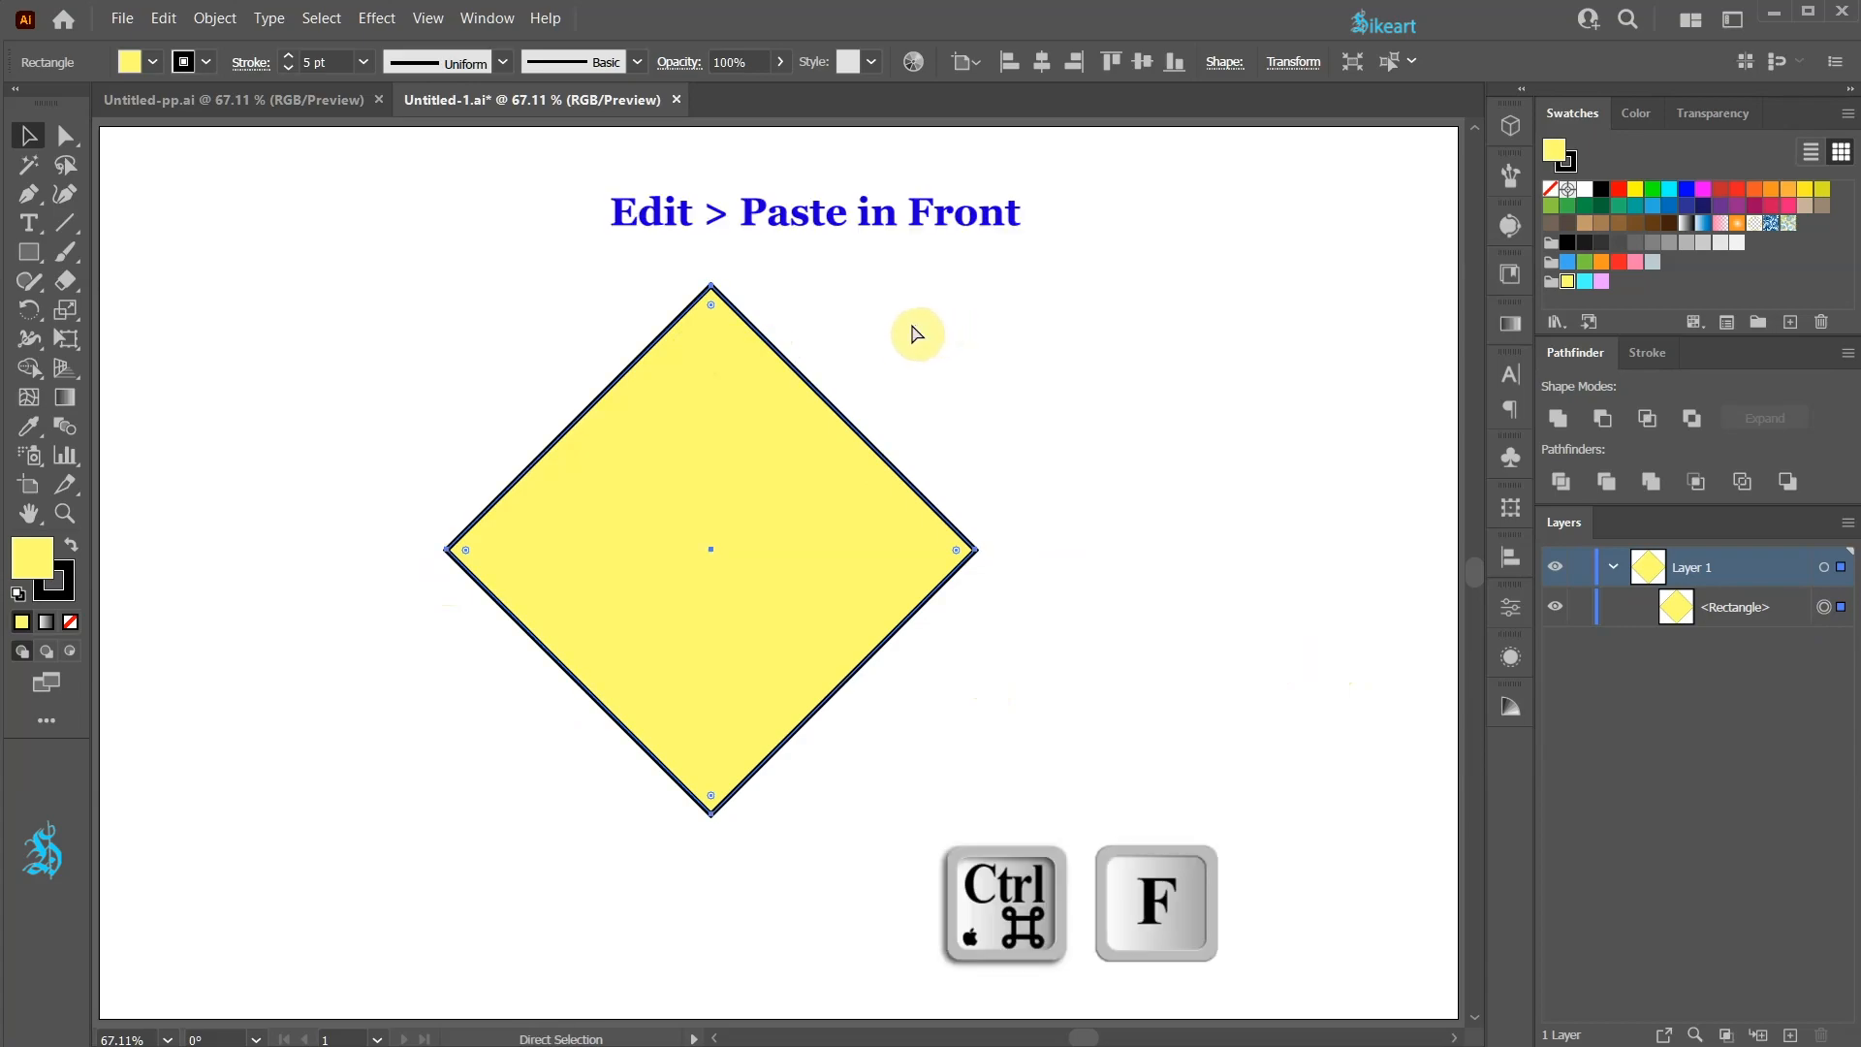
pyautogui.hotkey('ctrl', 'f')
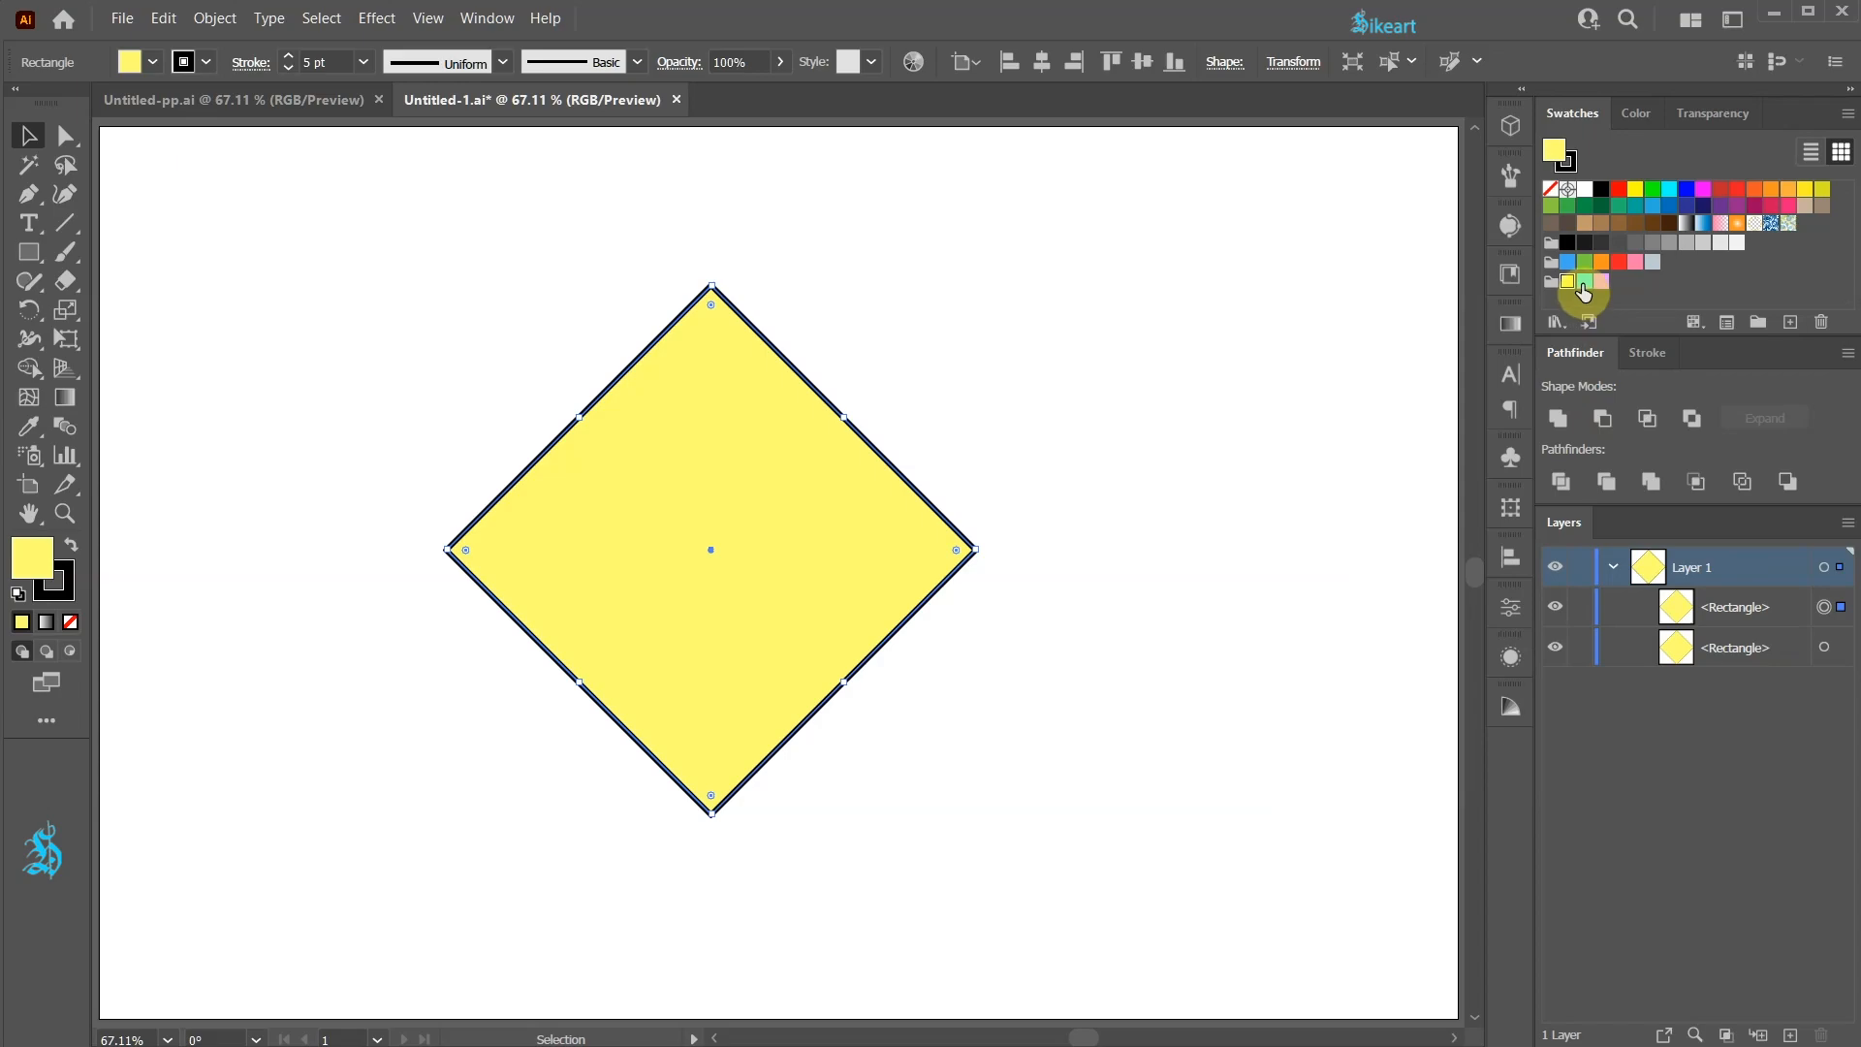
pyautogui.click(1584, 282)
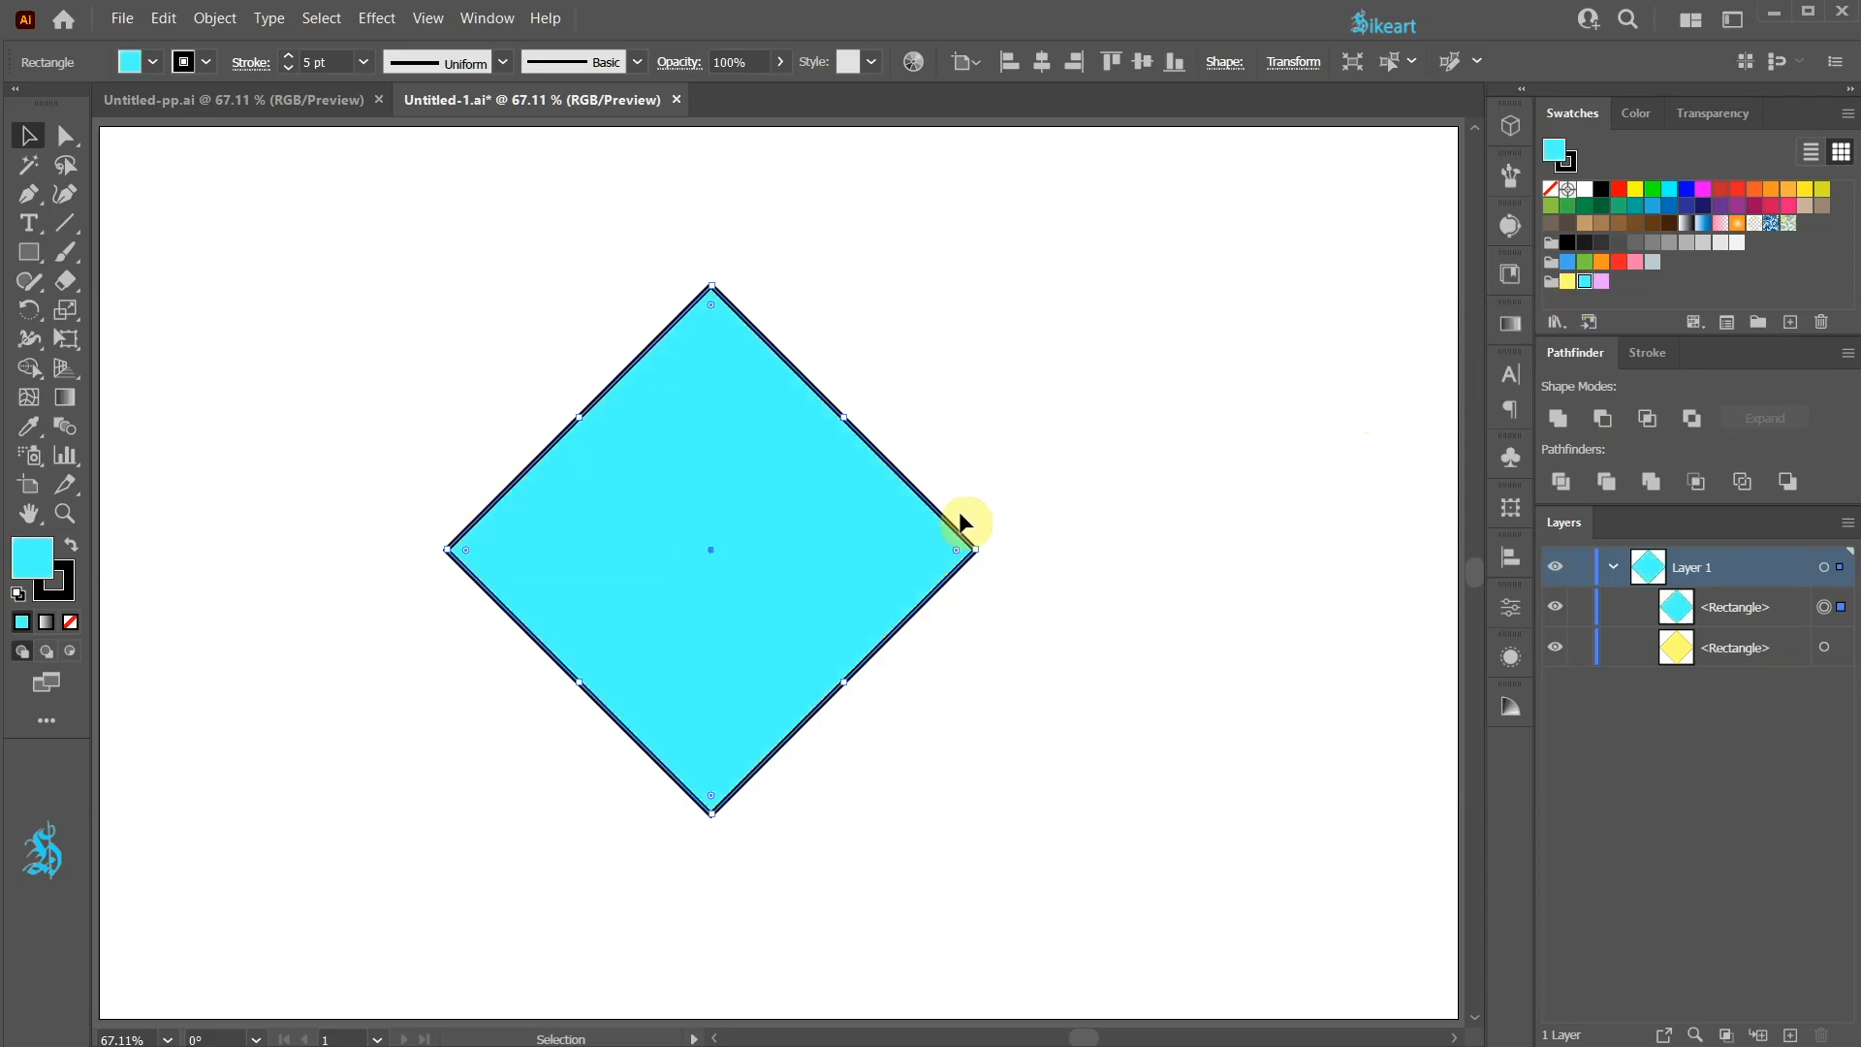
pyautogui.moveTo(820, 519); pyautogui.dragTo(942, 557)
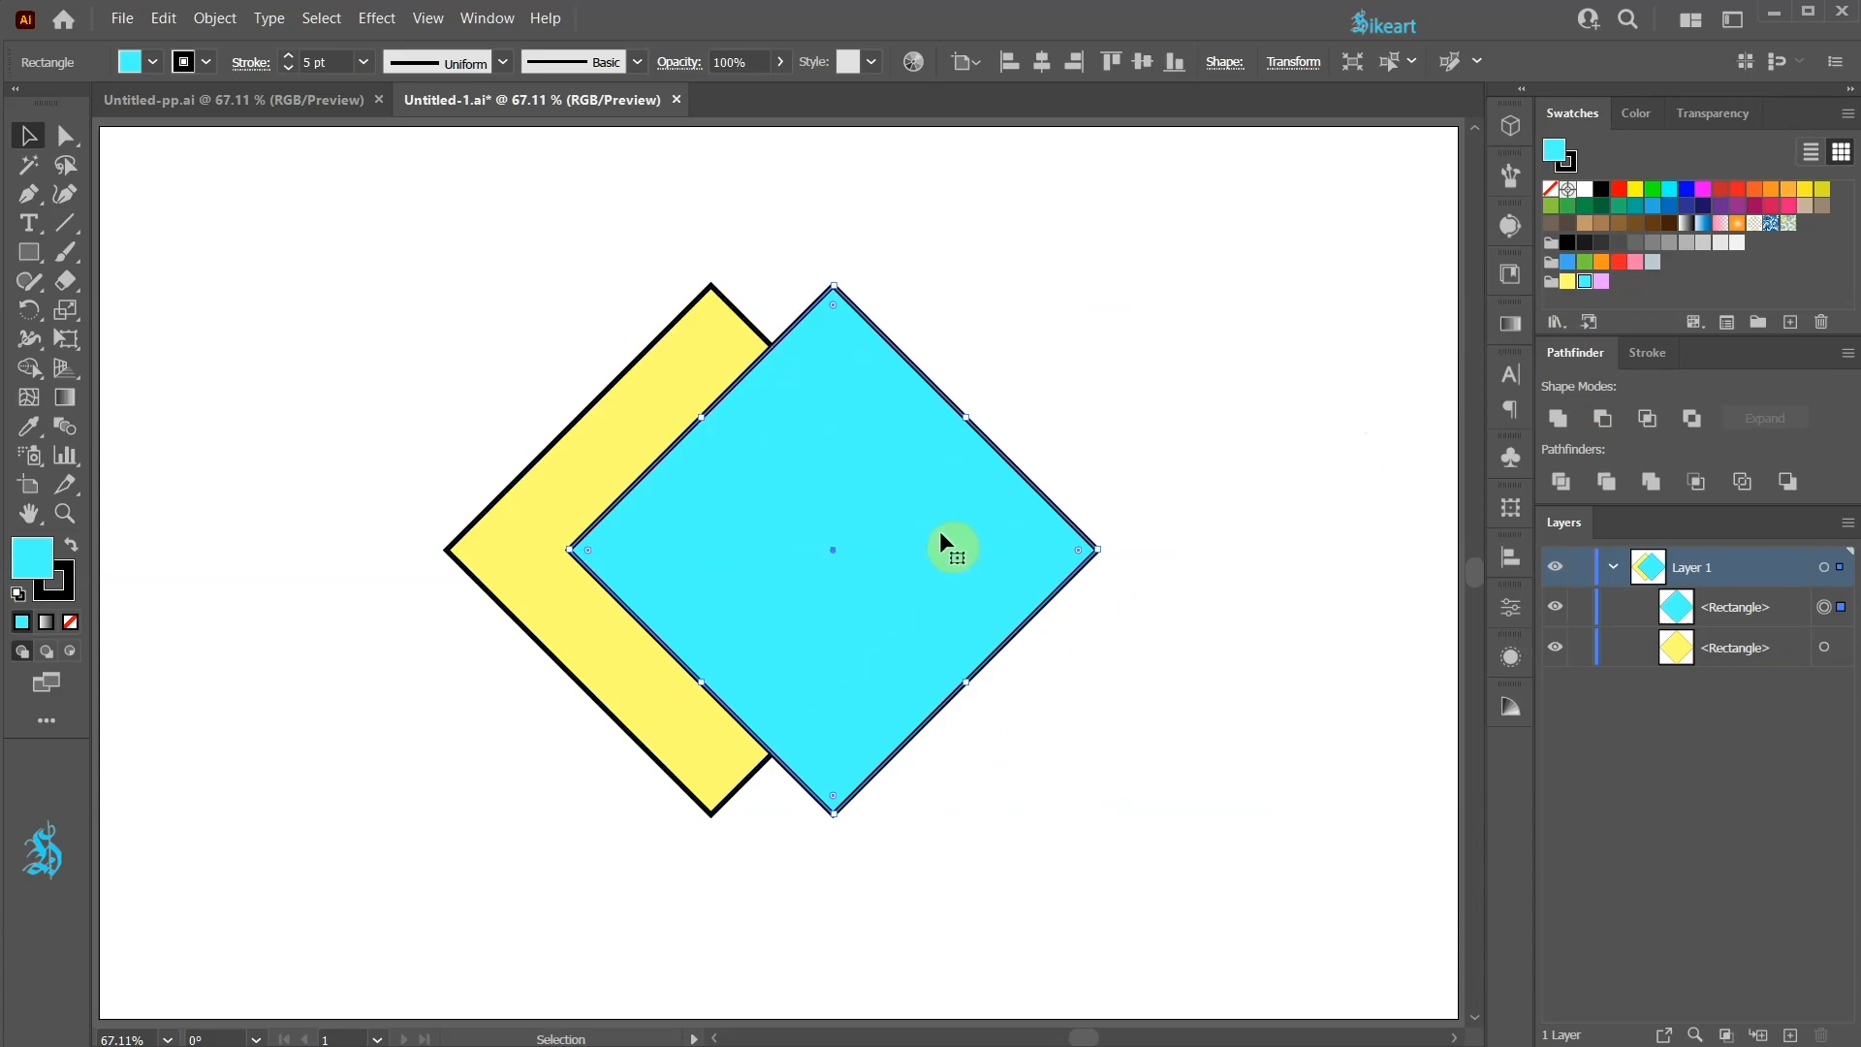
pyautogui.hotkey('ctrl', 'z')
pyautogui.hotkey('ctrl', 'z')
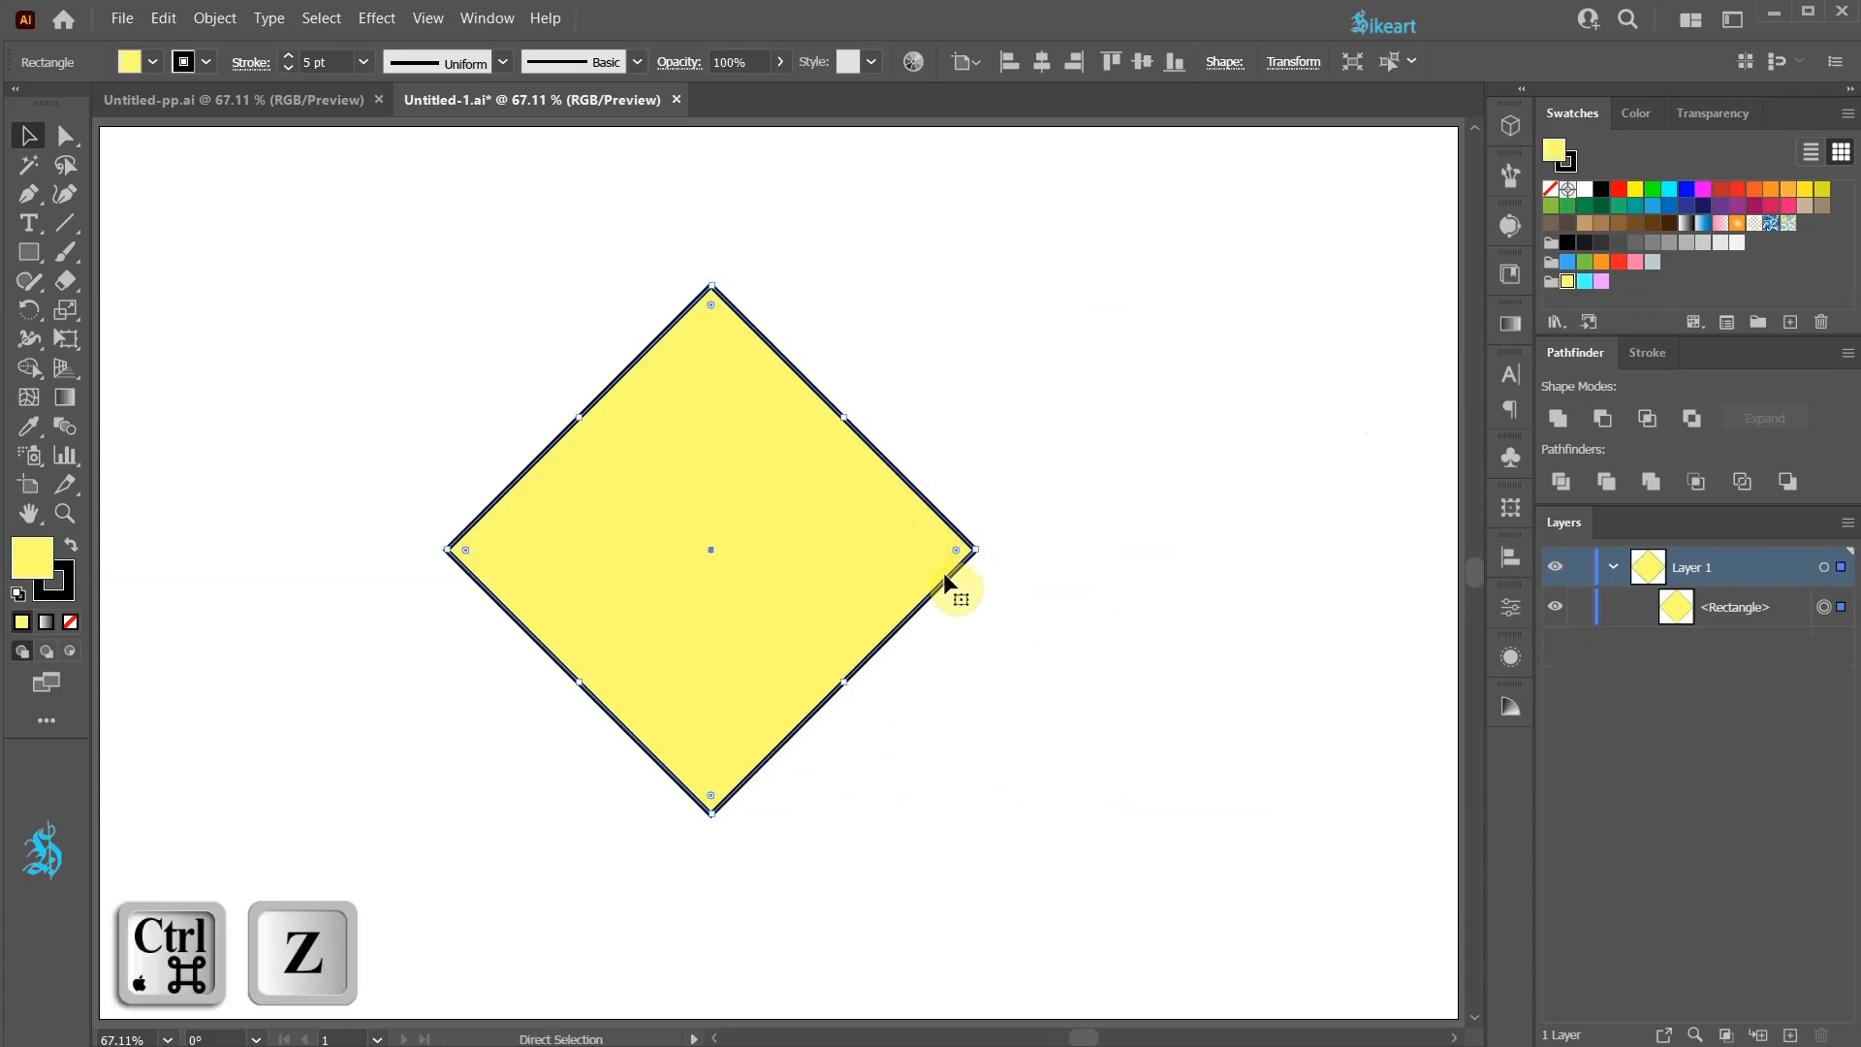
pyautogui.press('v')
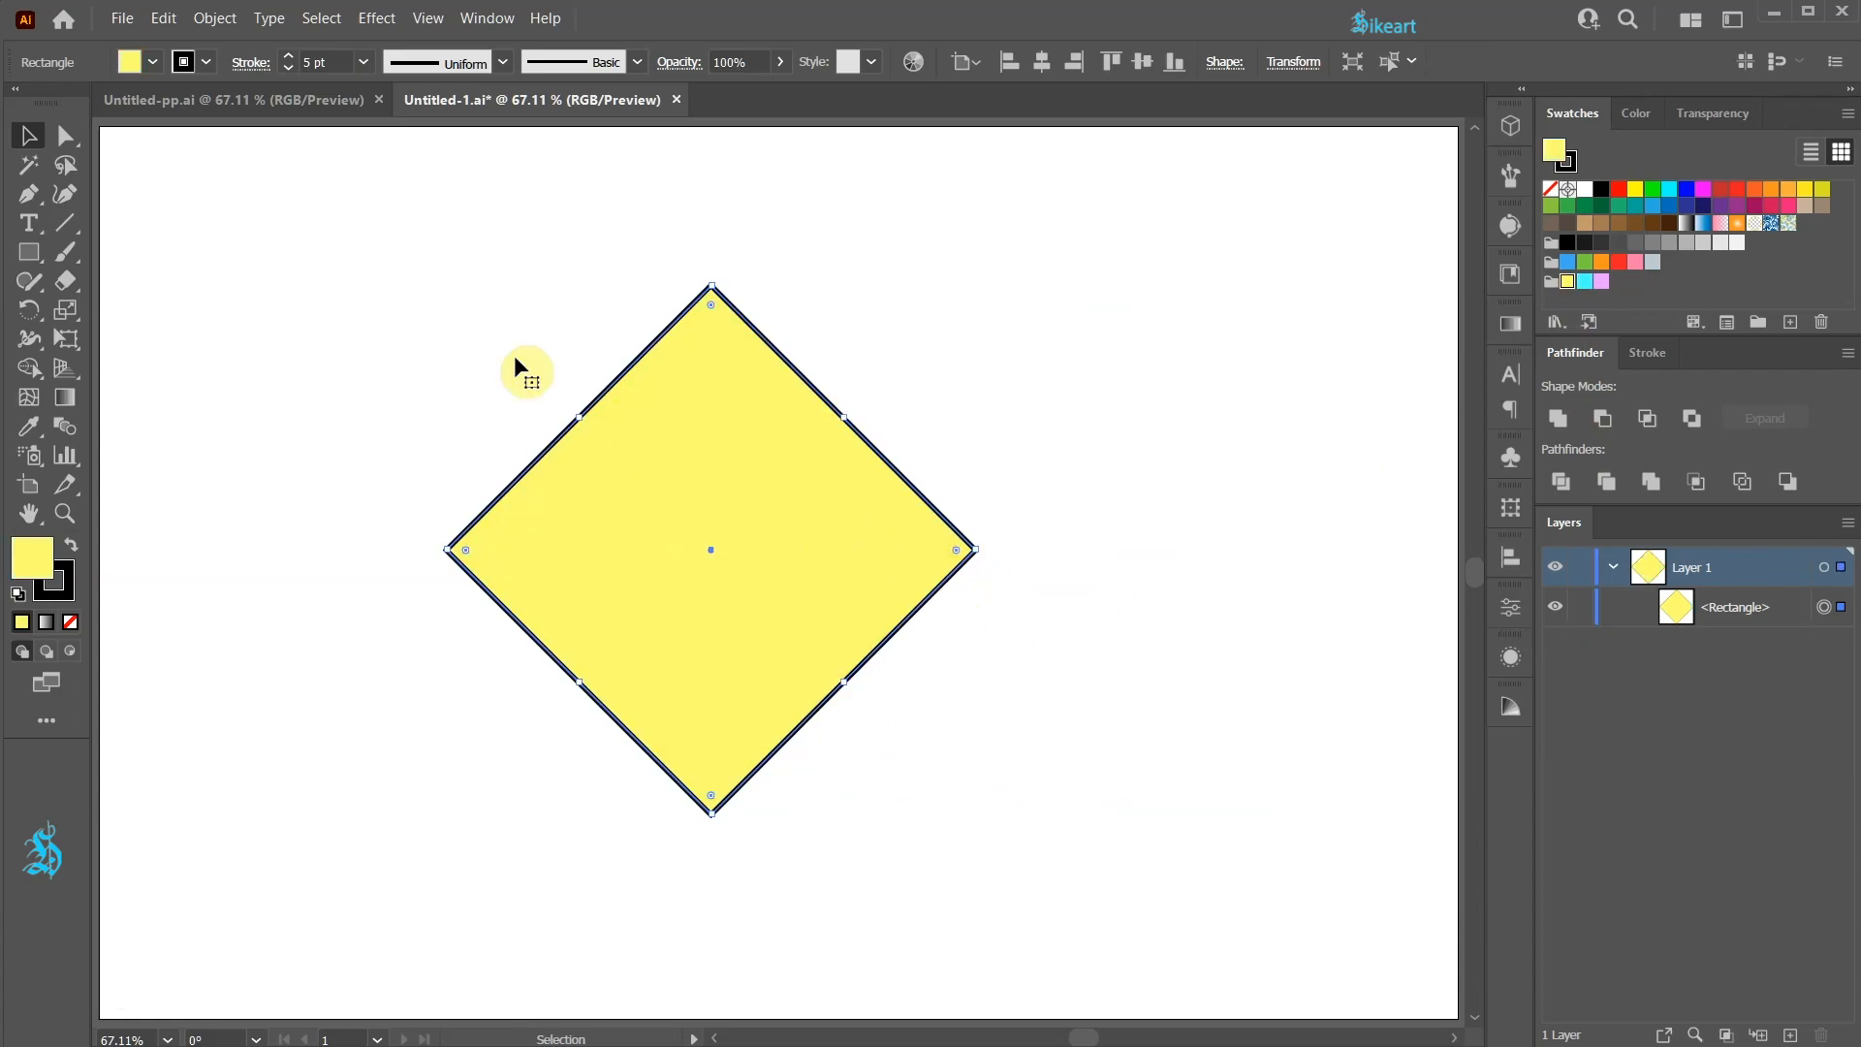
# Copy the yellow diamond, paste it in front, fill the copy cyan and move it horizontally so it partly overlaps the original
pyautogui.click(163, 18)
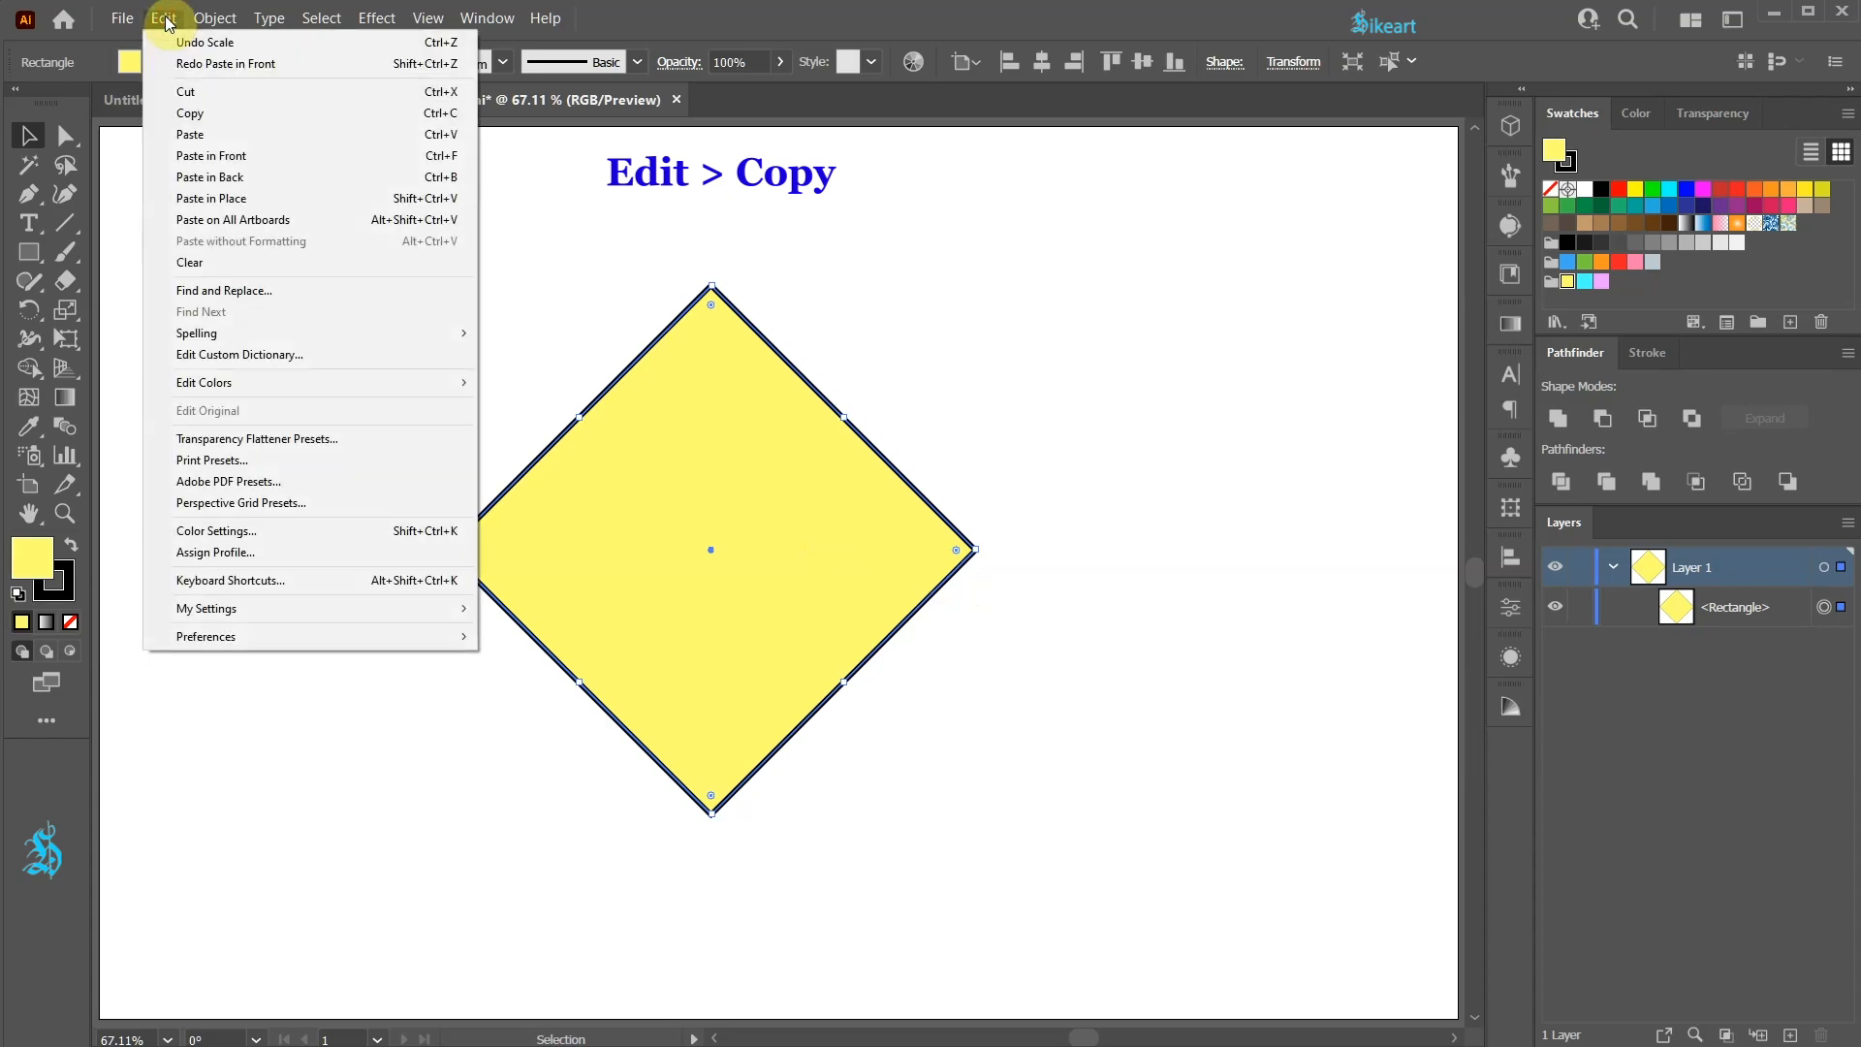
pyautogui.click(229, 115)
pyautogui.click(163, 18)
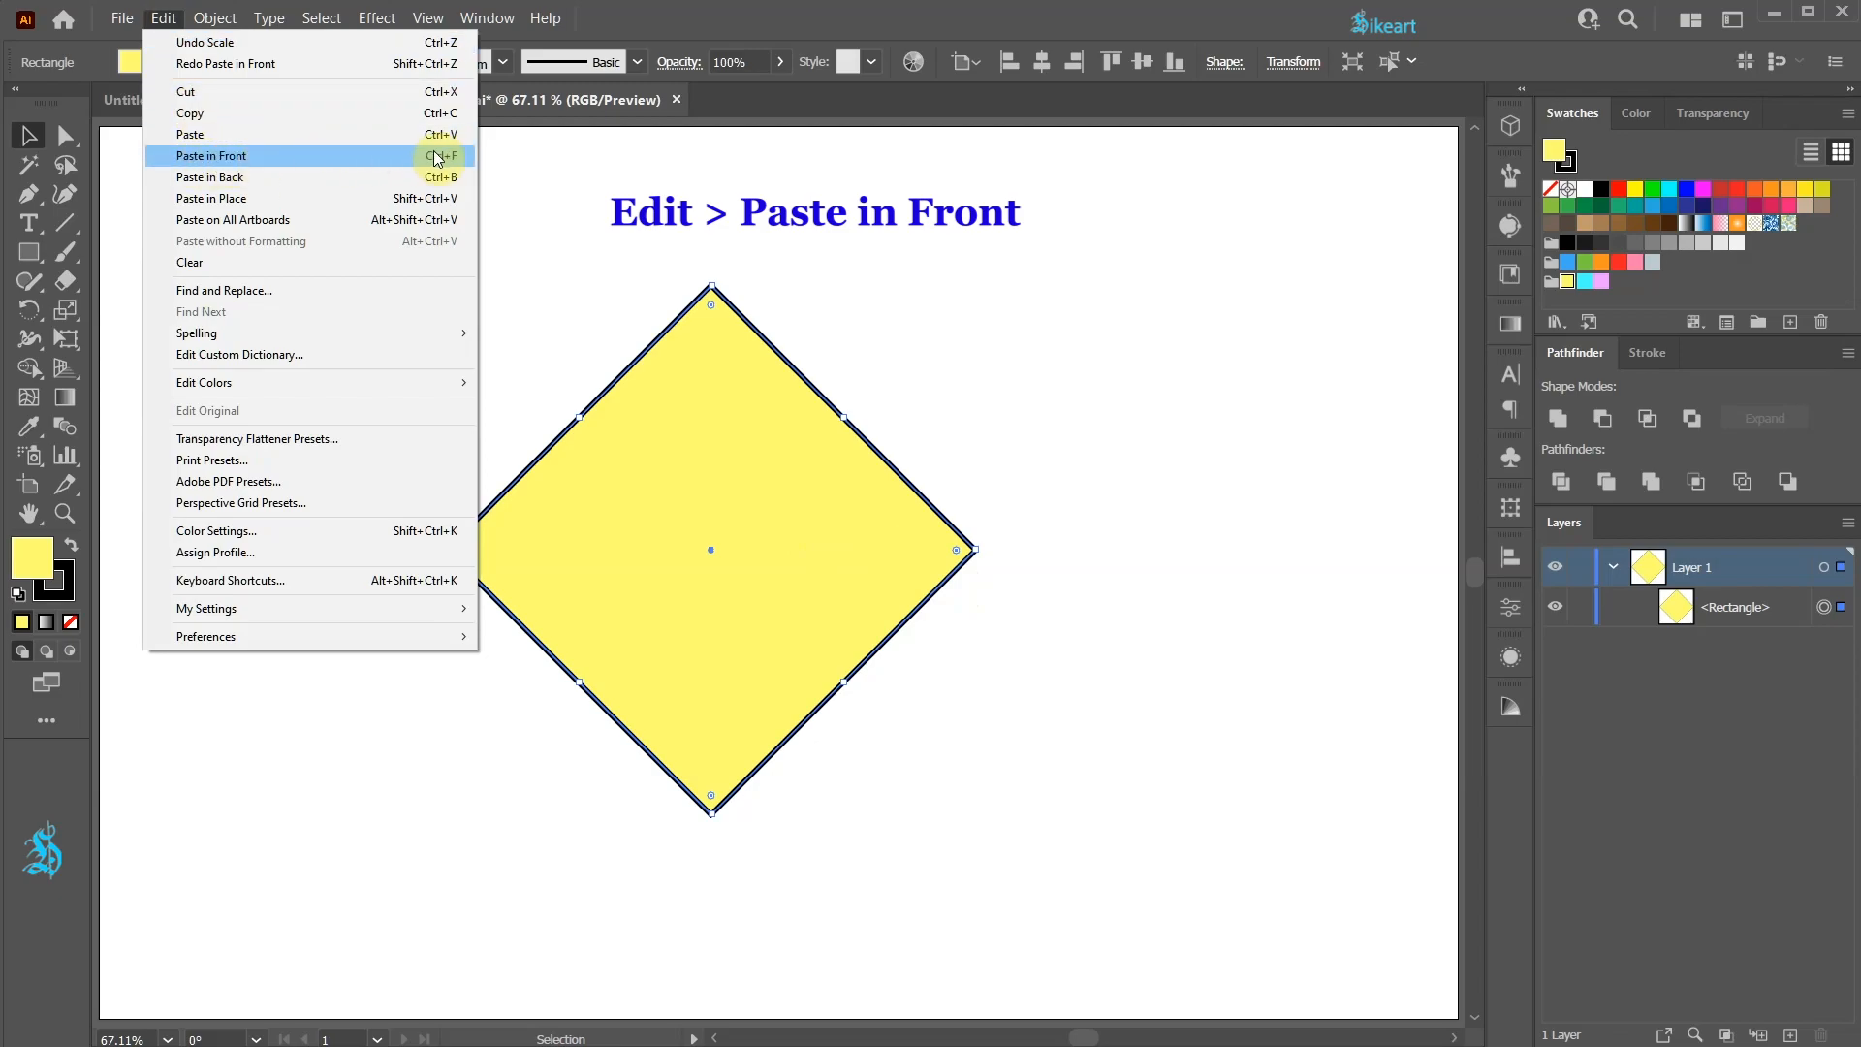
pyautogui.click(396, 157)
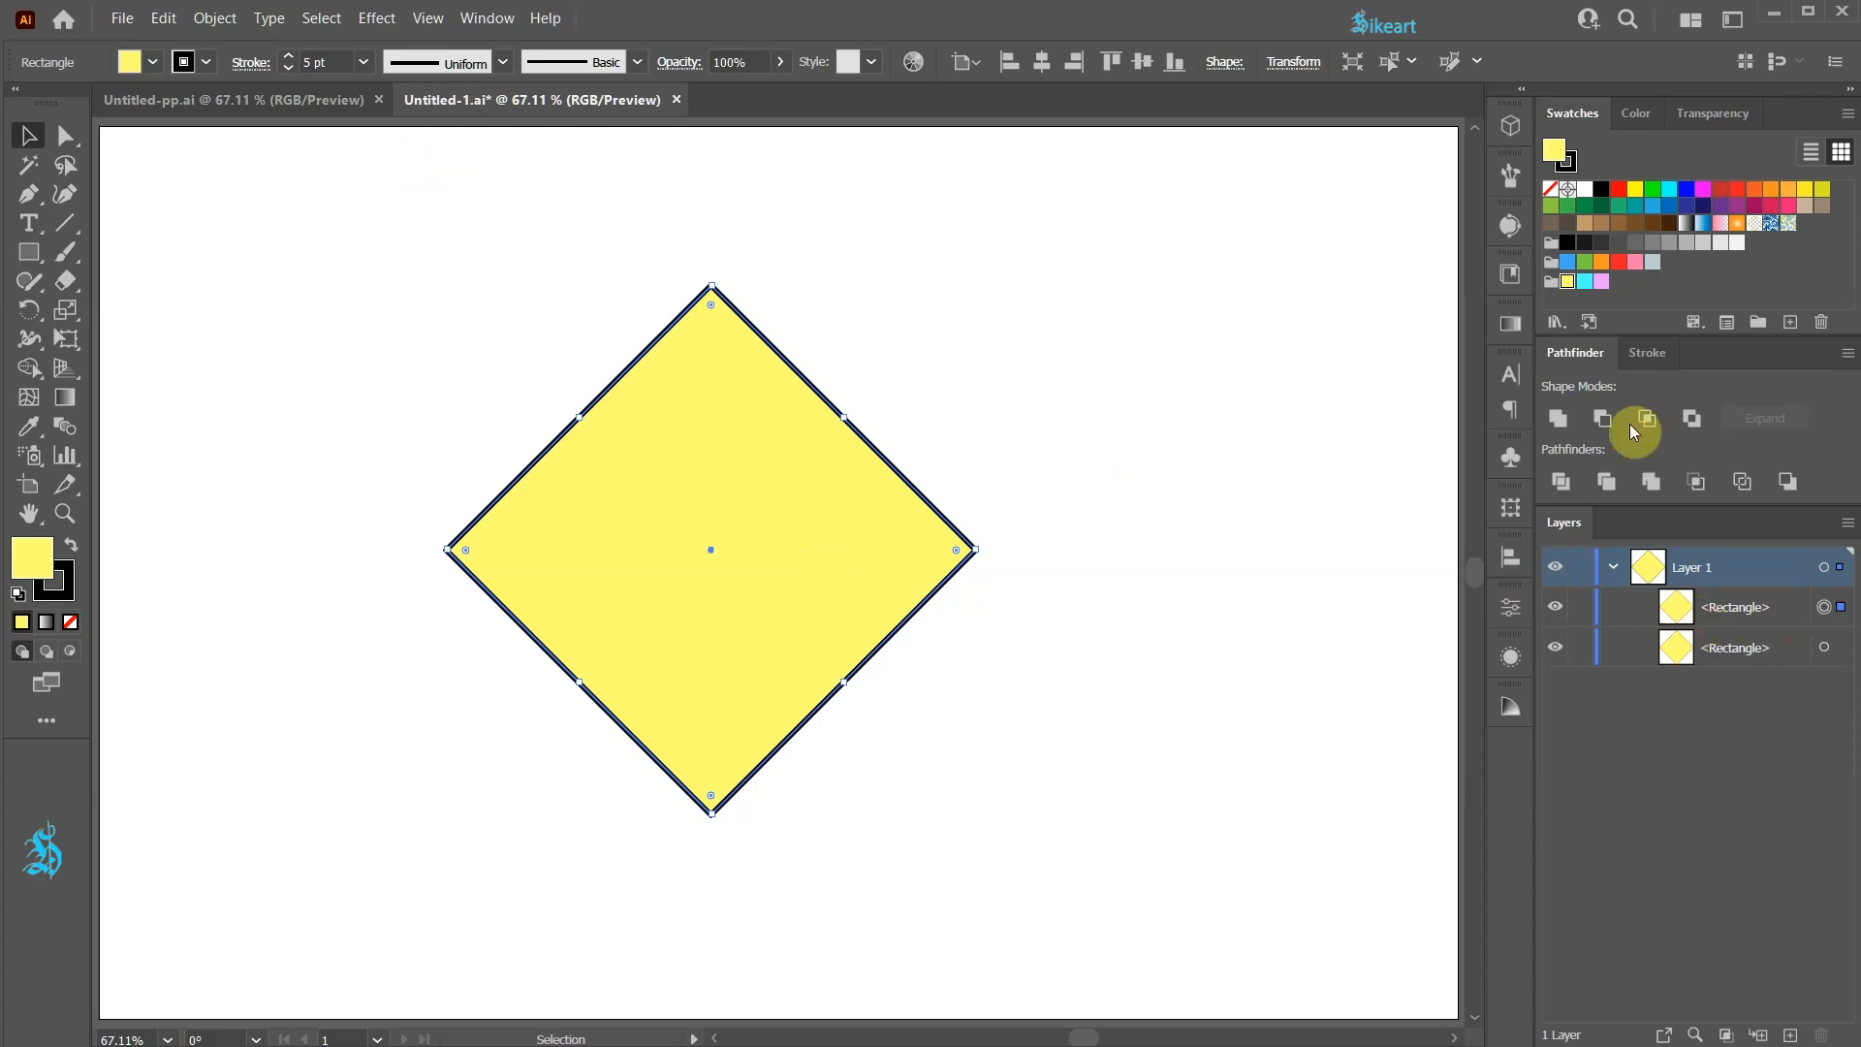
pyautogui.click(1585, 281)
pyautogui.moveTo(856, 538); pyautogui.dragTo(1200, 529)
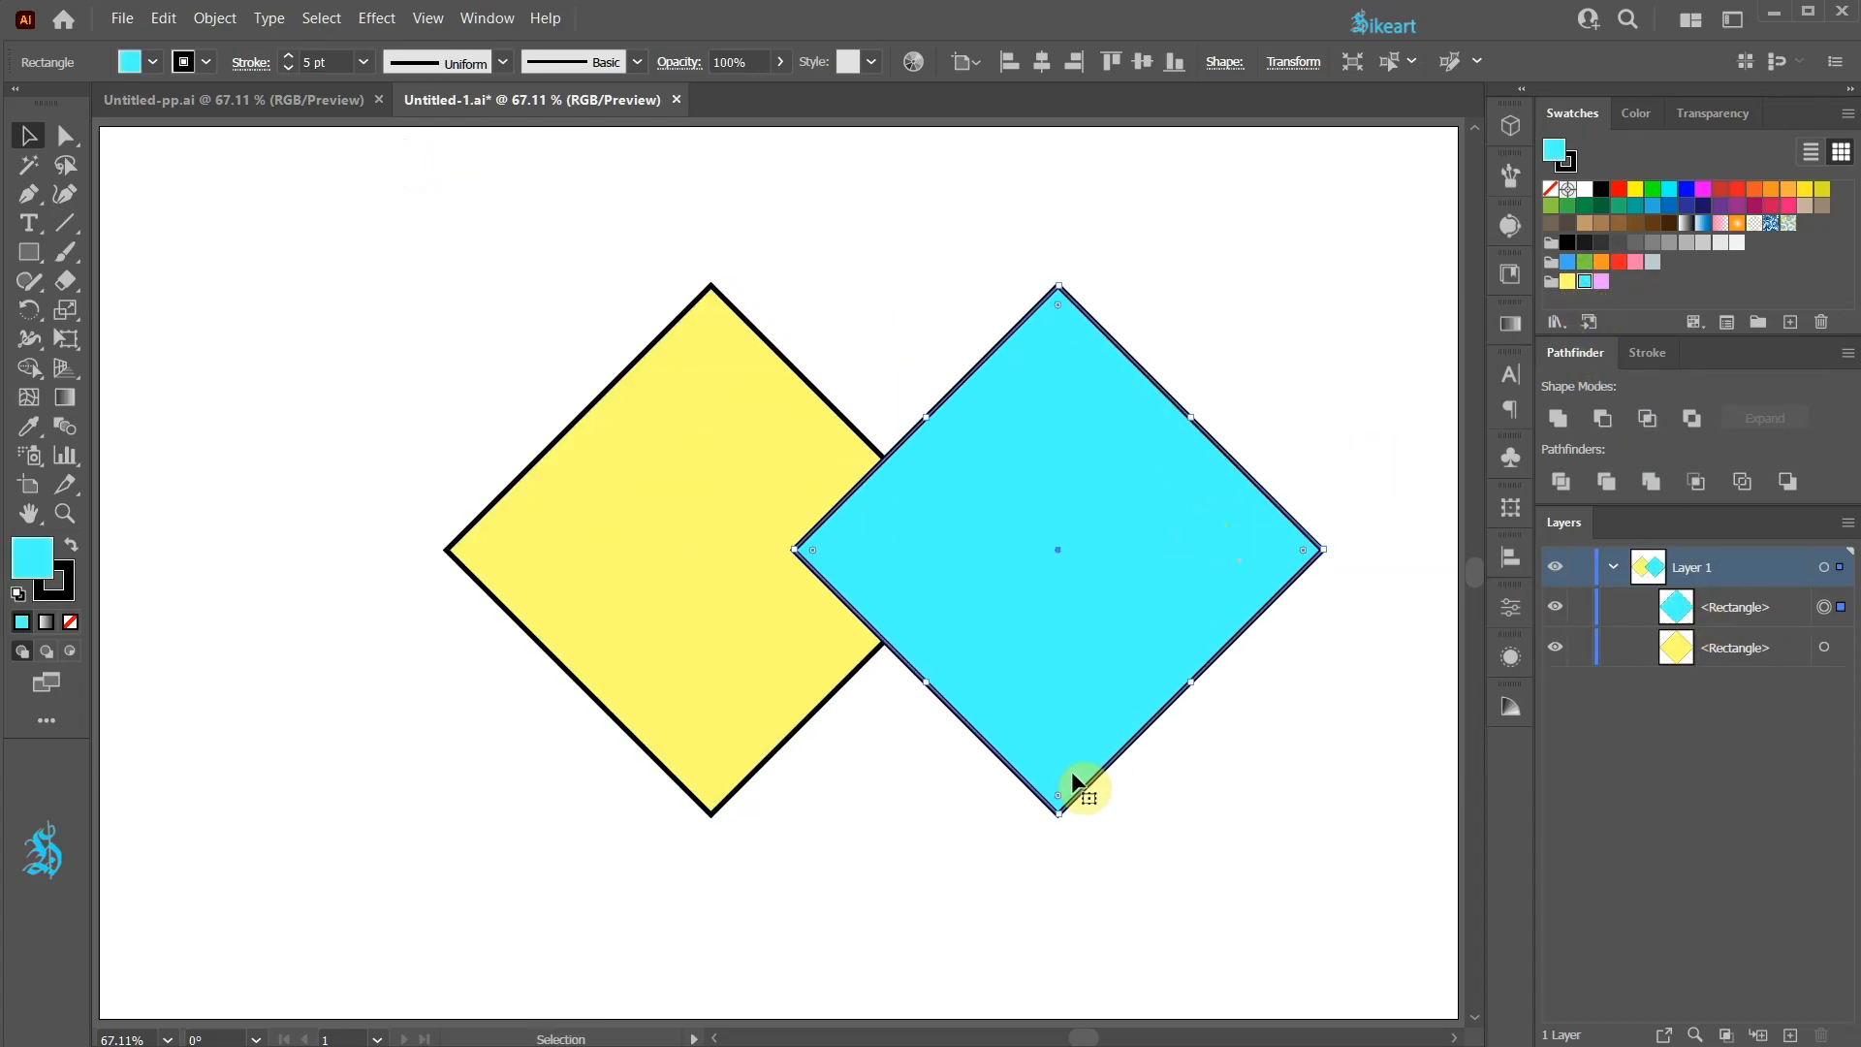
# Select the yellow diamond behind the cyan one, copy it and paste the duplicate in back
pyautogui.click(645, 549)
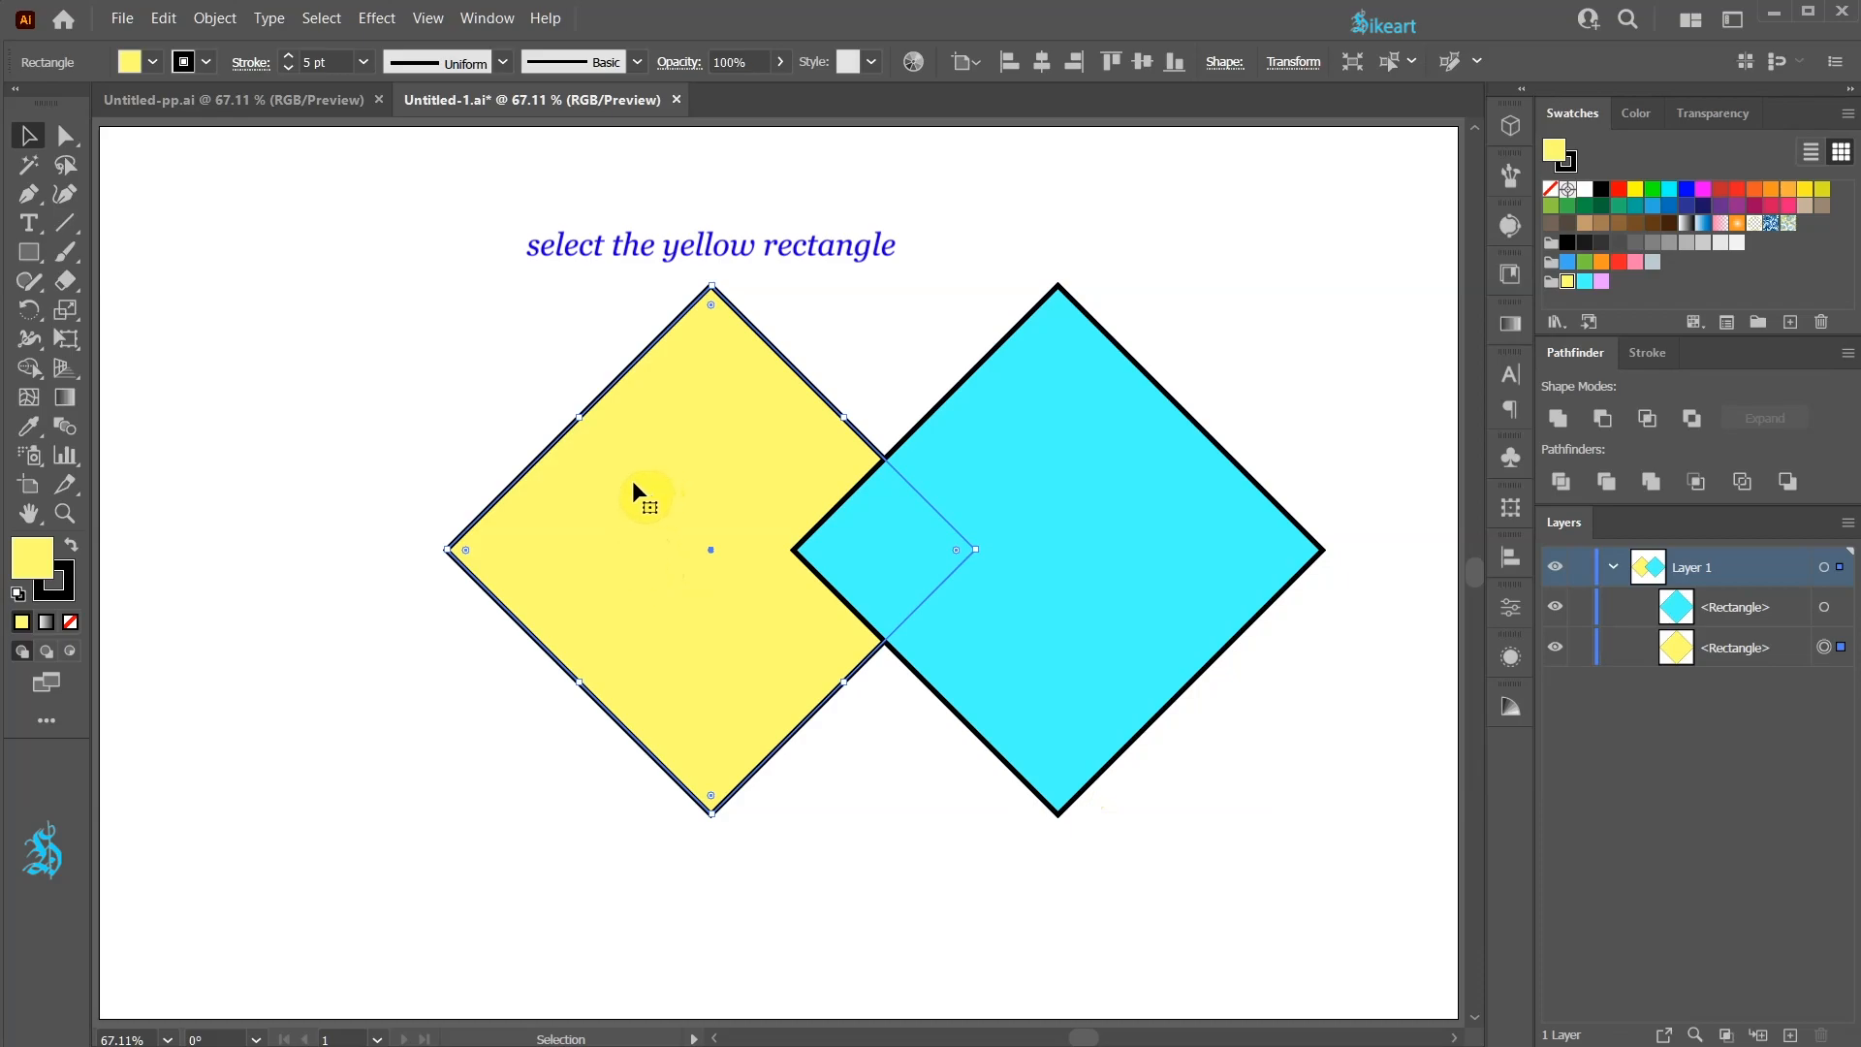
pyautogui.press('a')
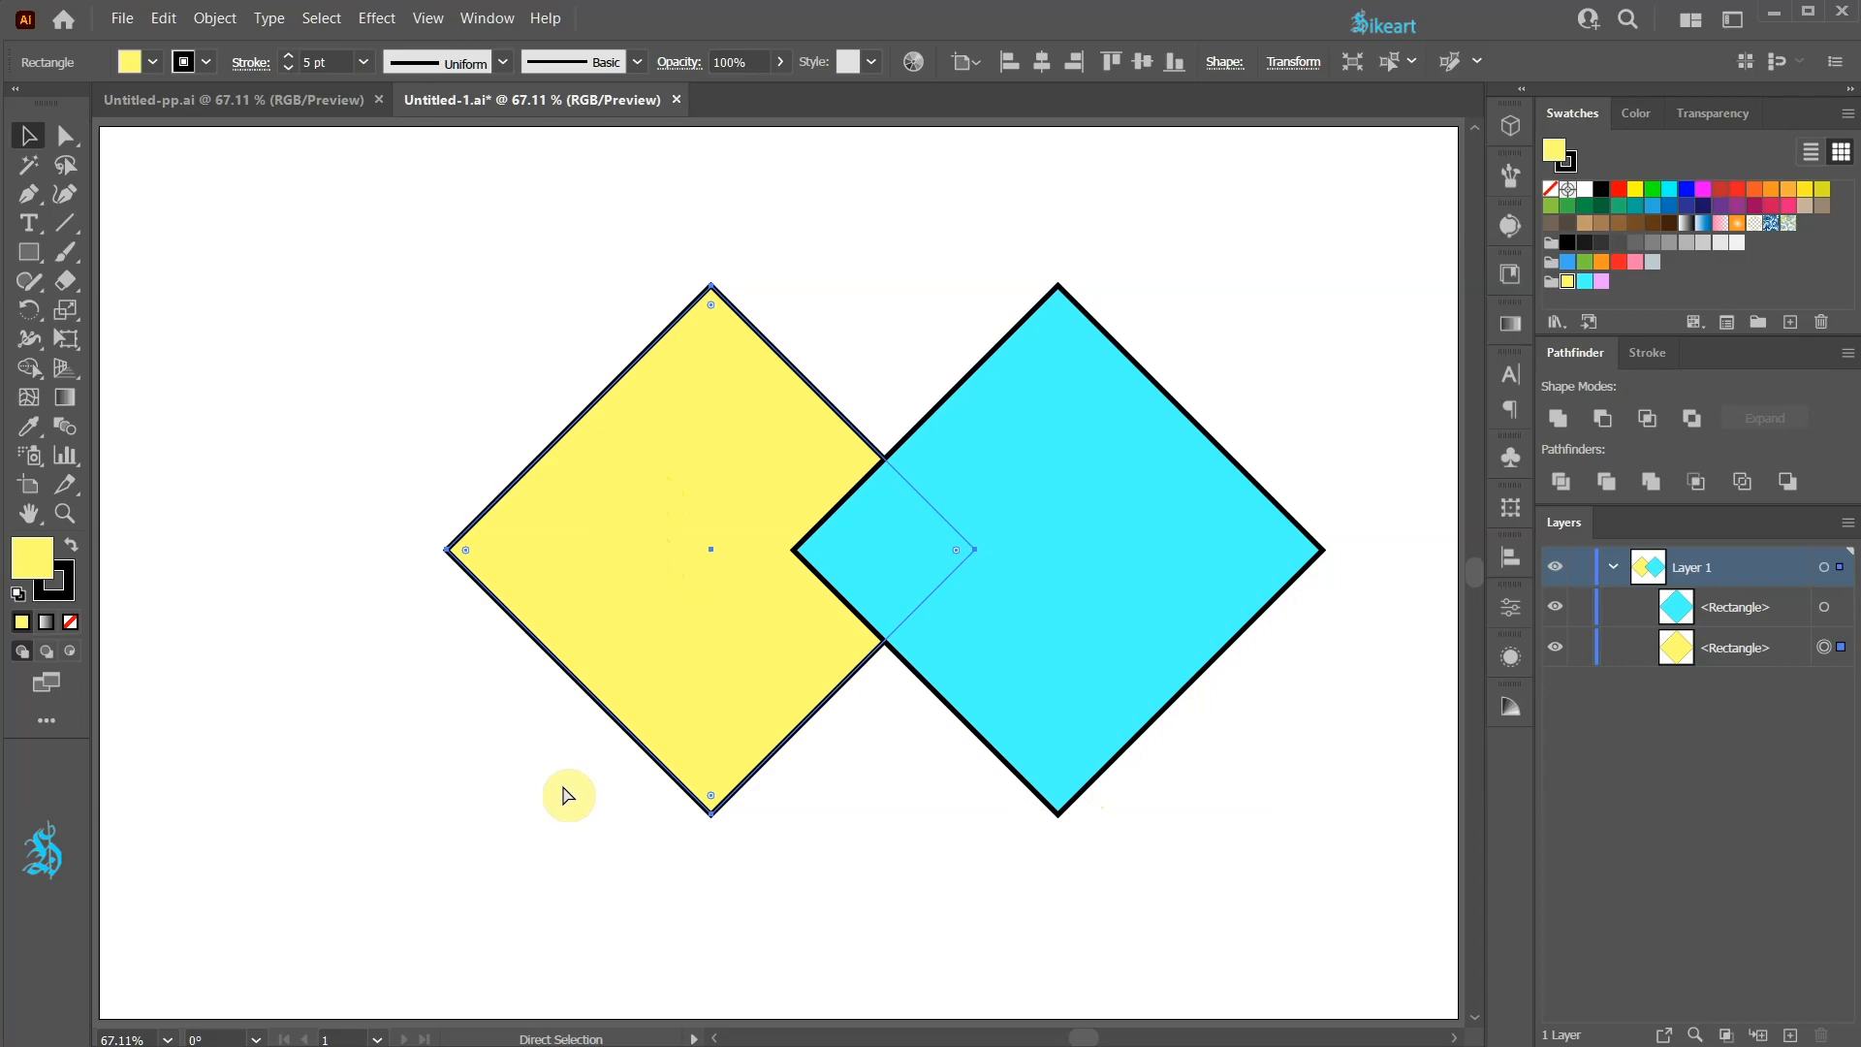
pyautogui.click(165, 19)
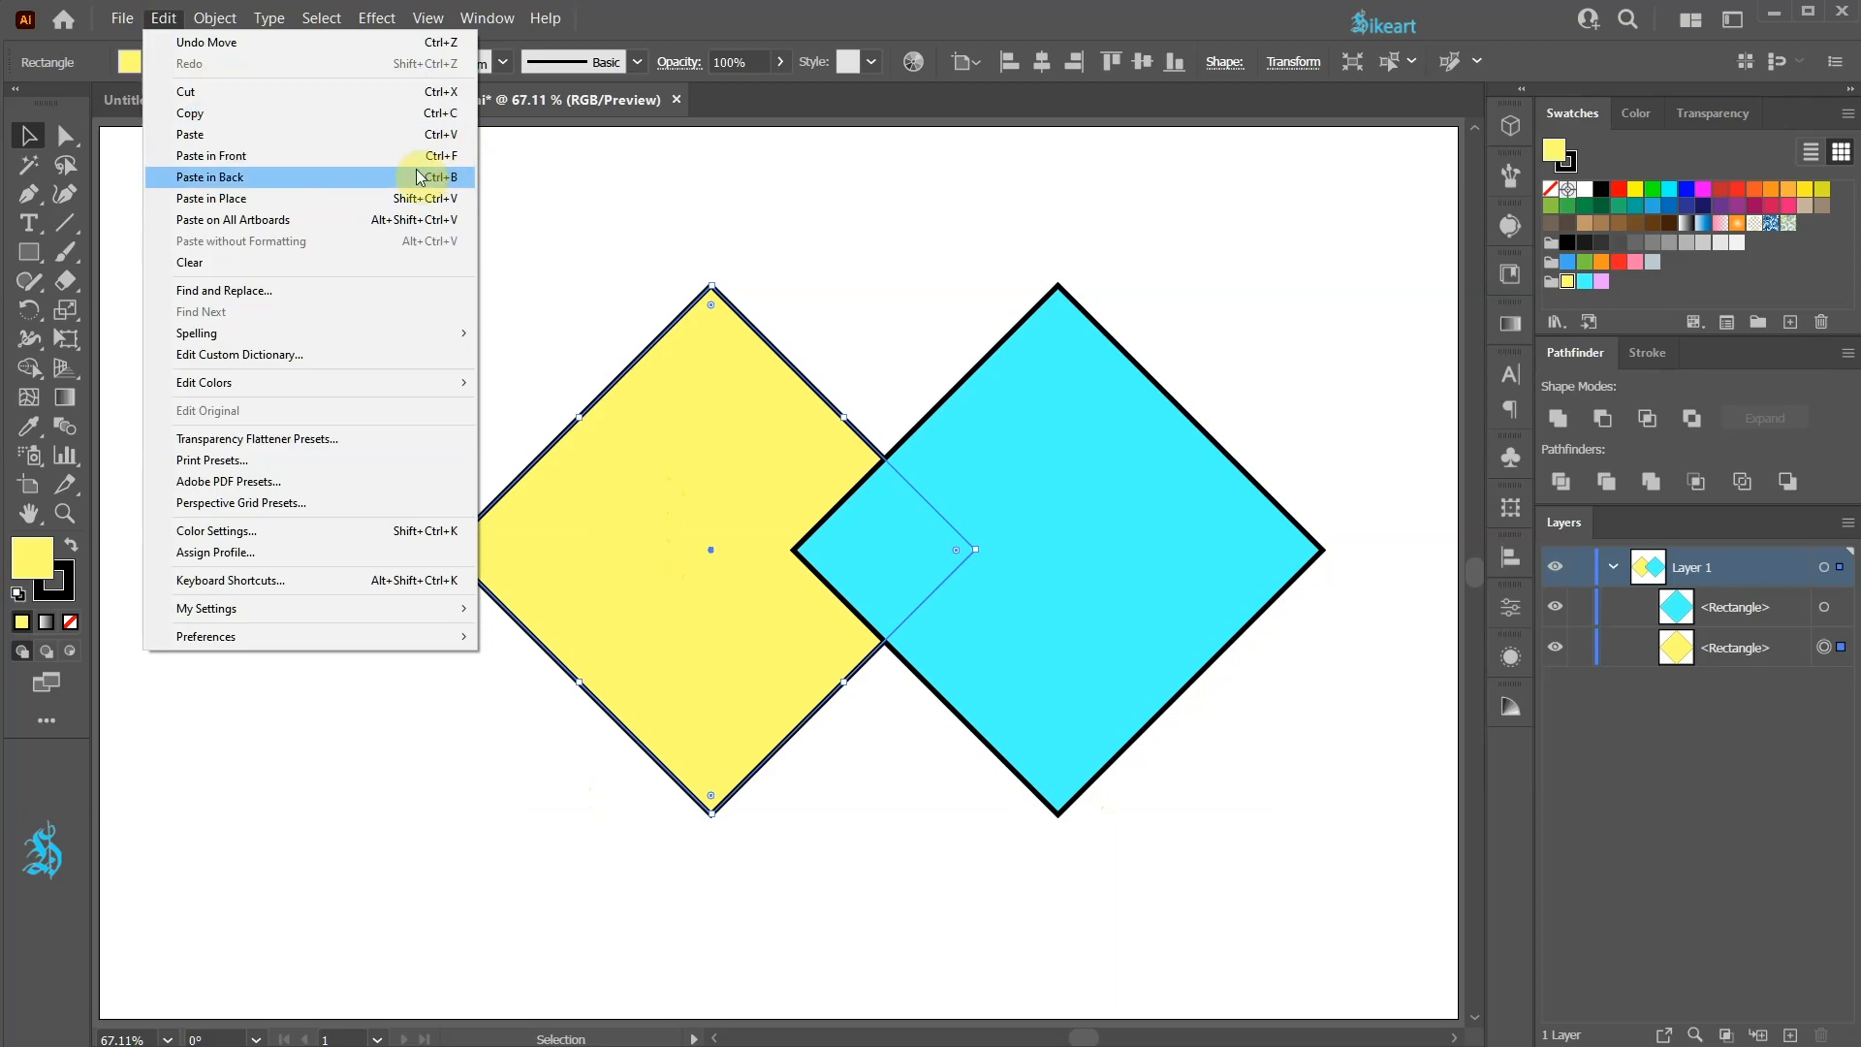
pyautogui.click(520, 195)
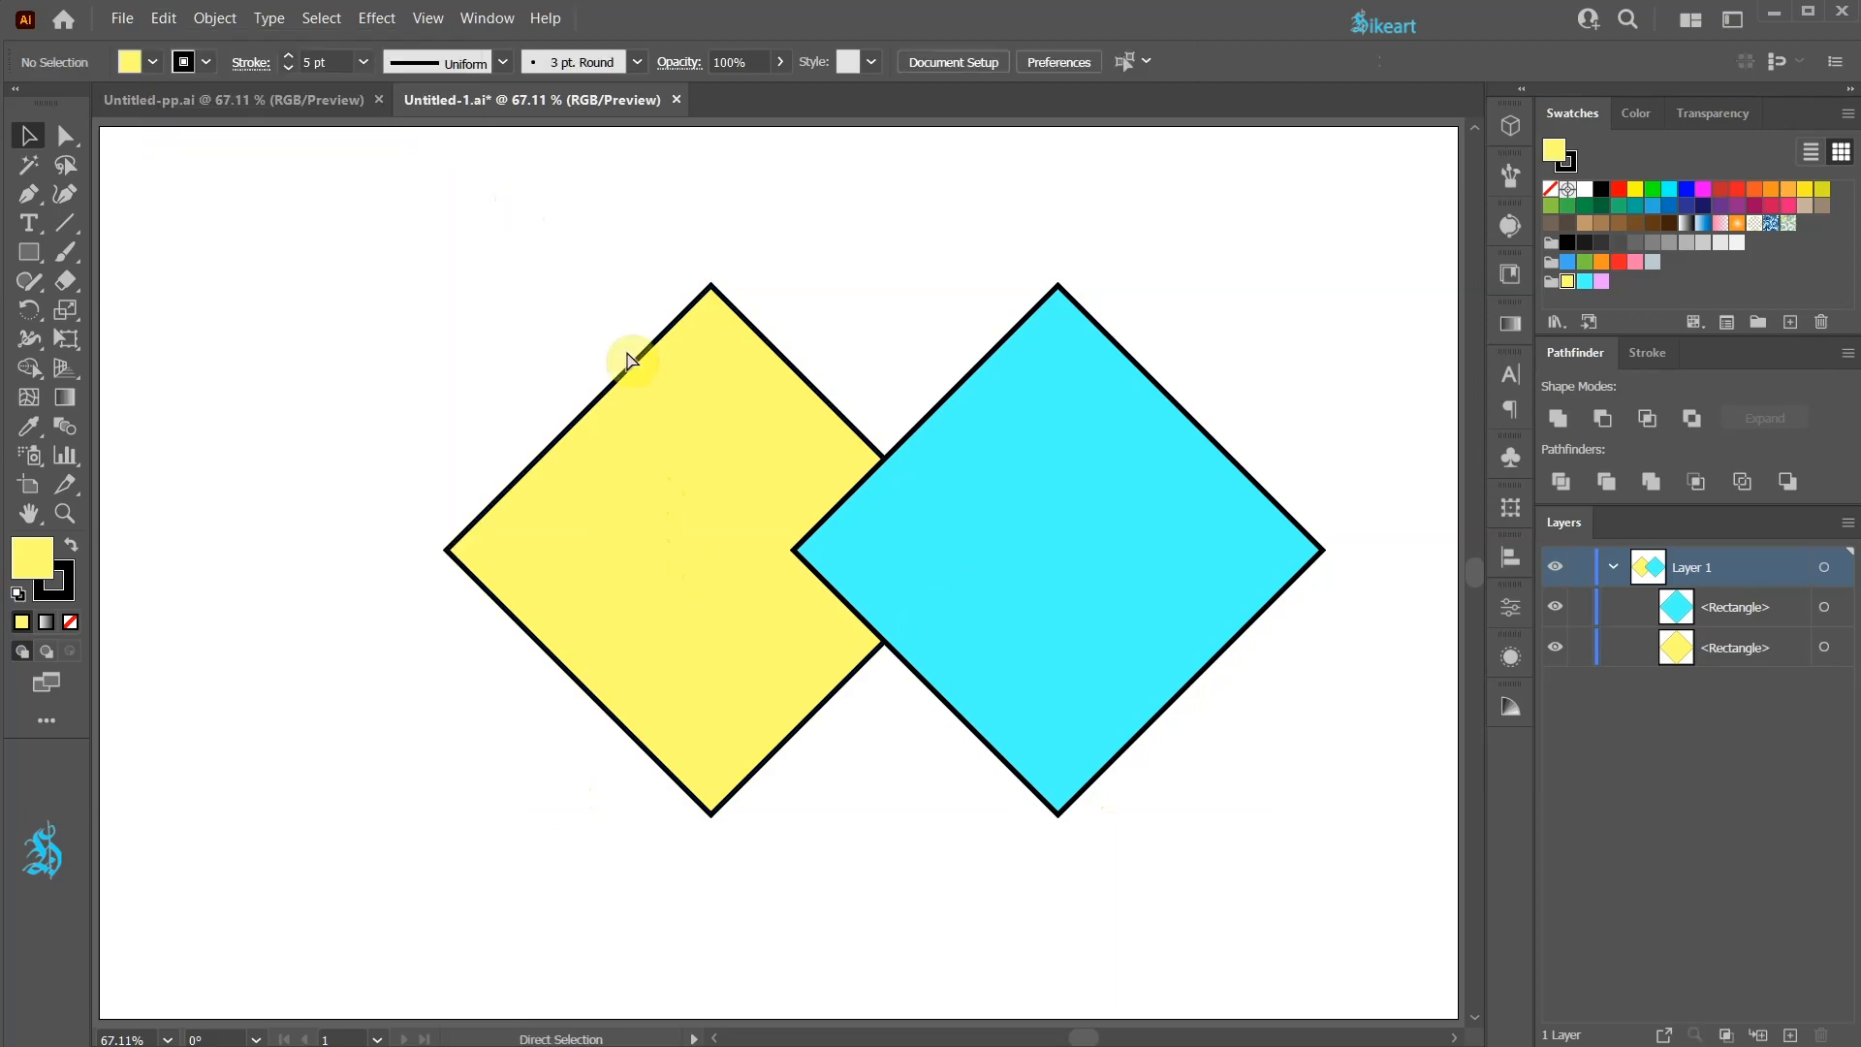
pyautogui.click(628, 361)
pyautogui.press('a')
pyautogui.hotkey('ctrl', 'c')
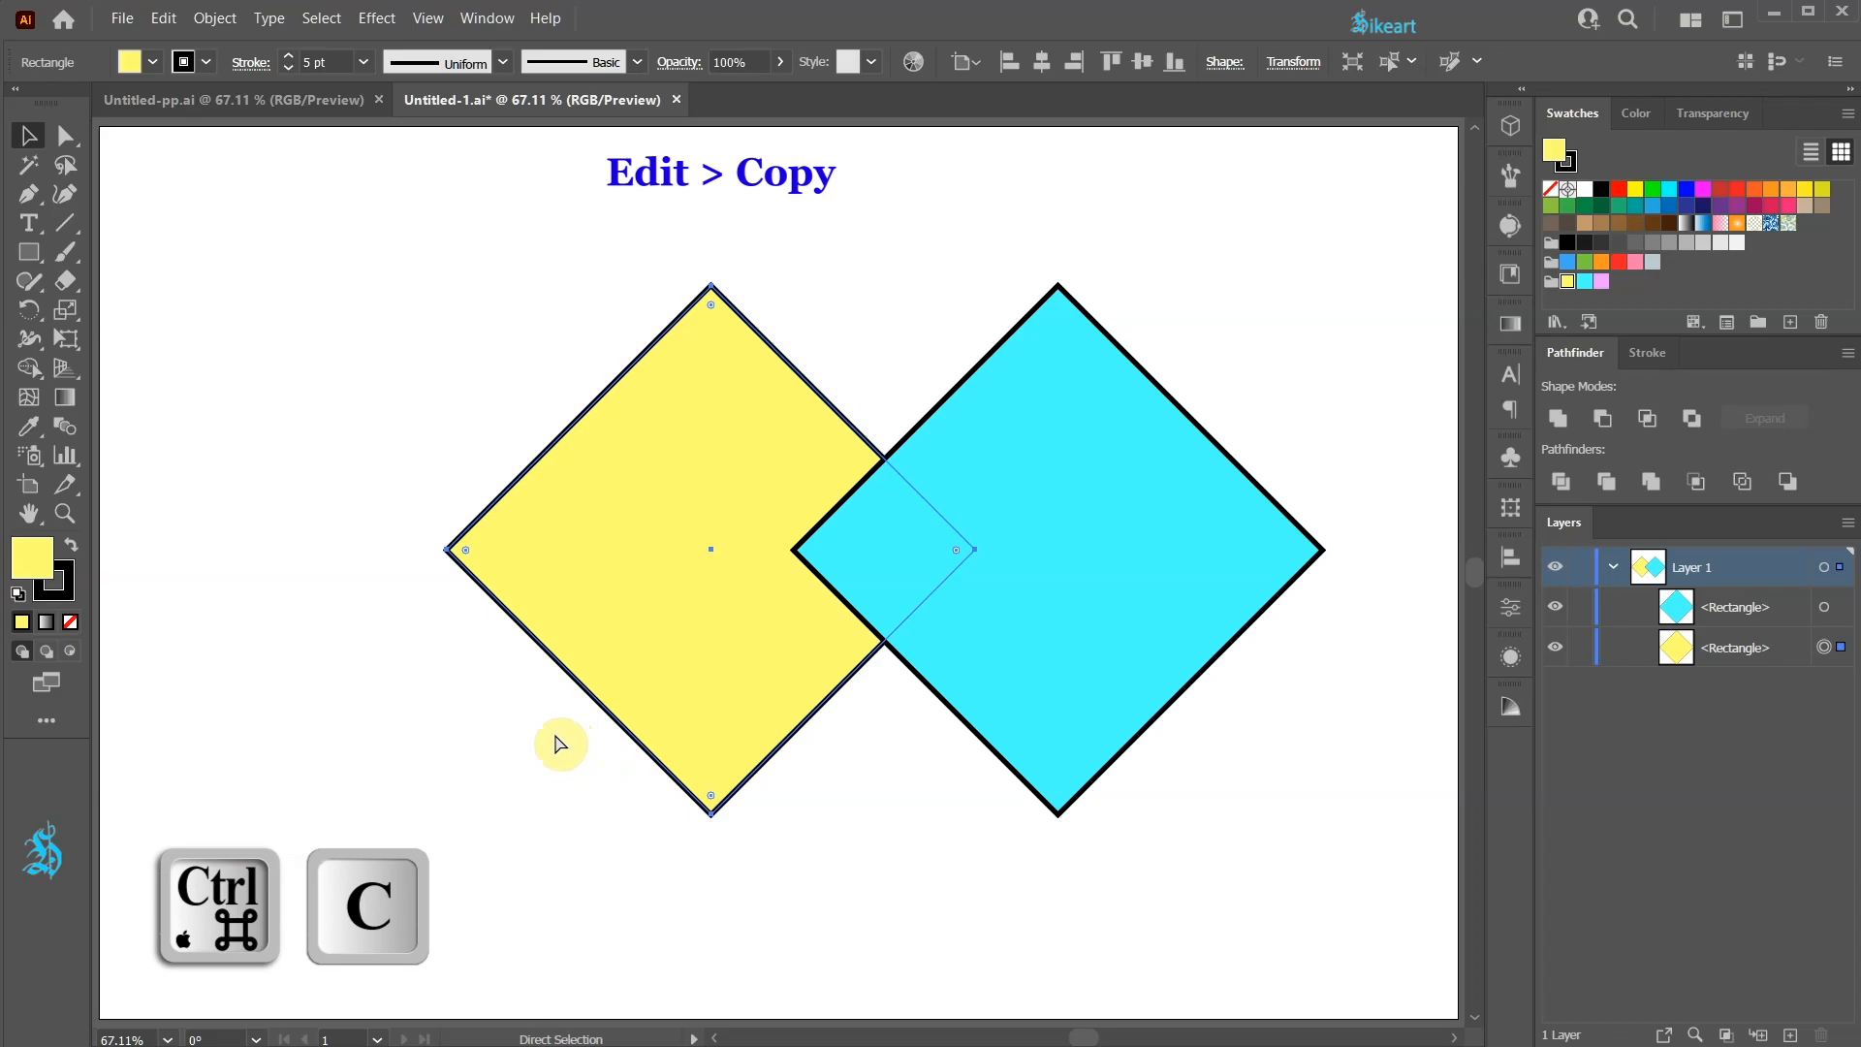
pyautogui.hotkey('ctrl', 'b')
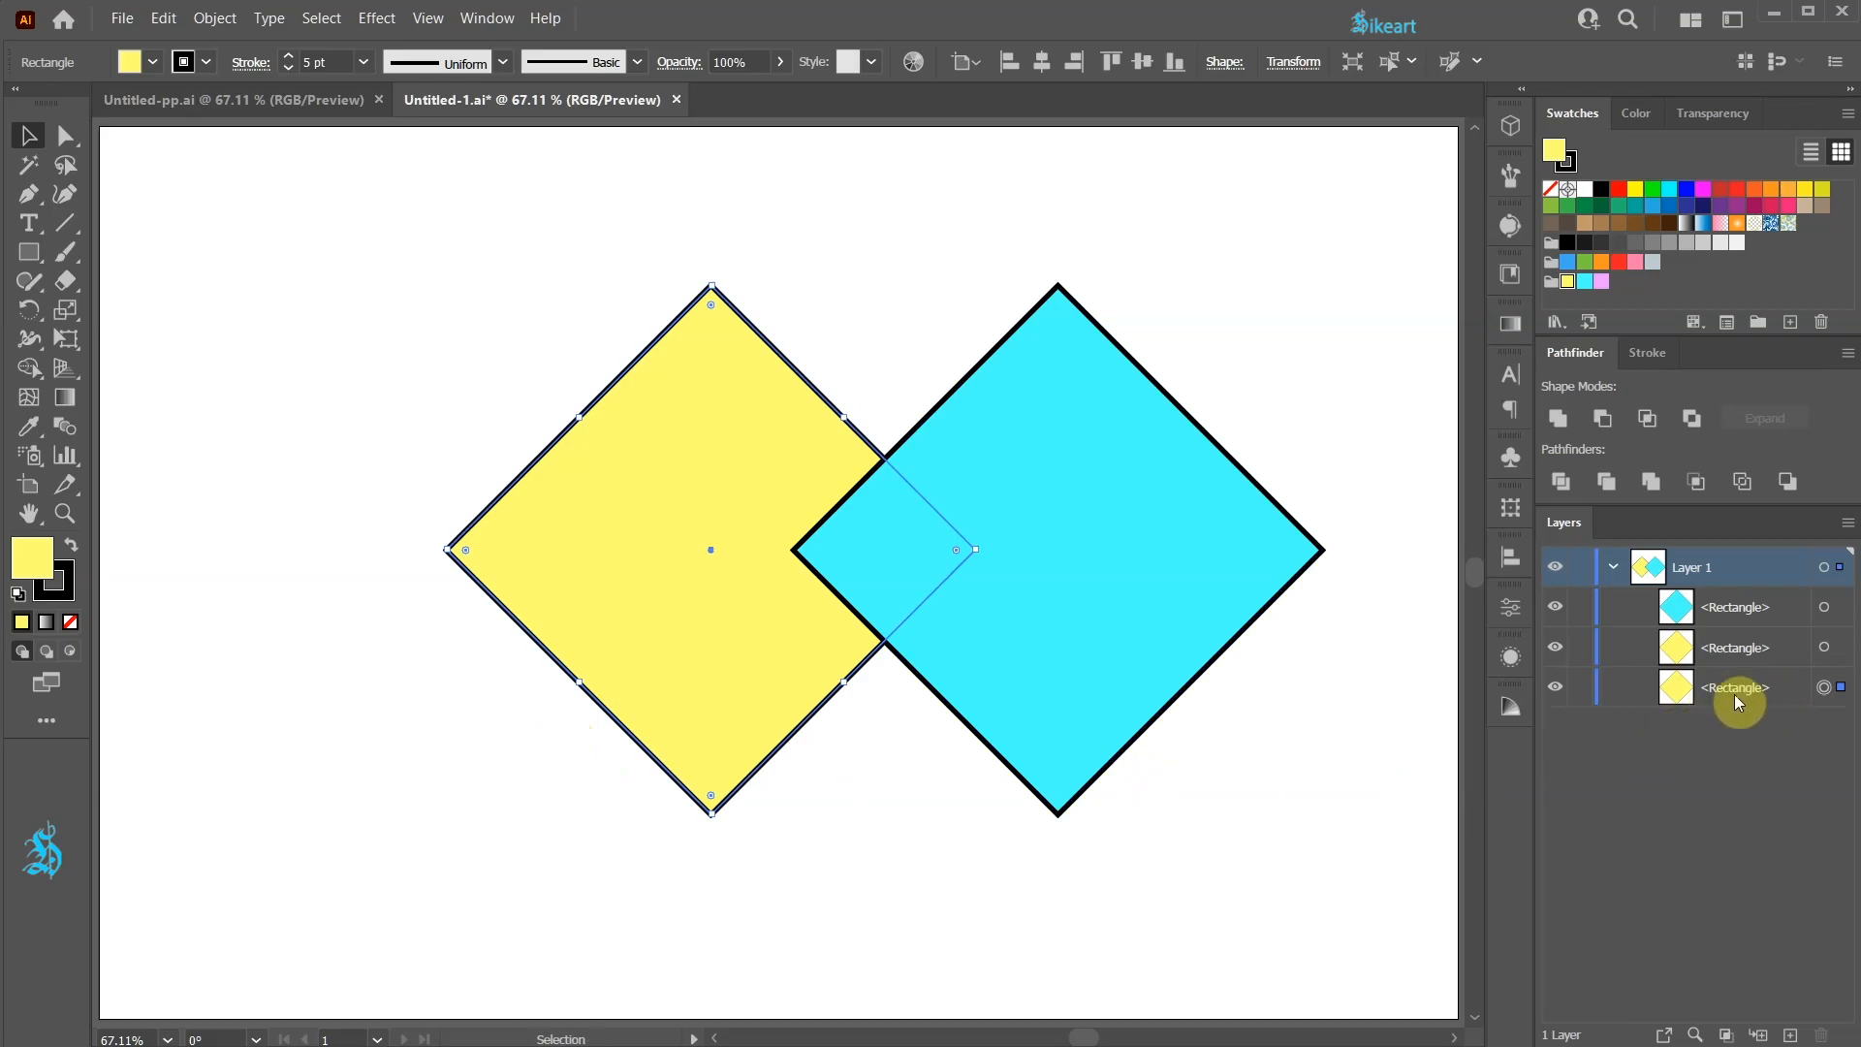
# Fill the rearmost diamond pink and shift it about 284 px horizontally to the left, keeping the yellow diamond locked only during the move
pyautogui.click(1602, 283)
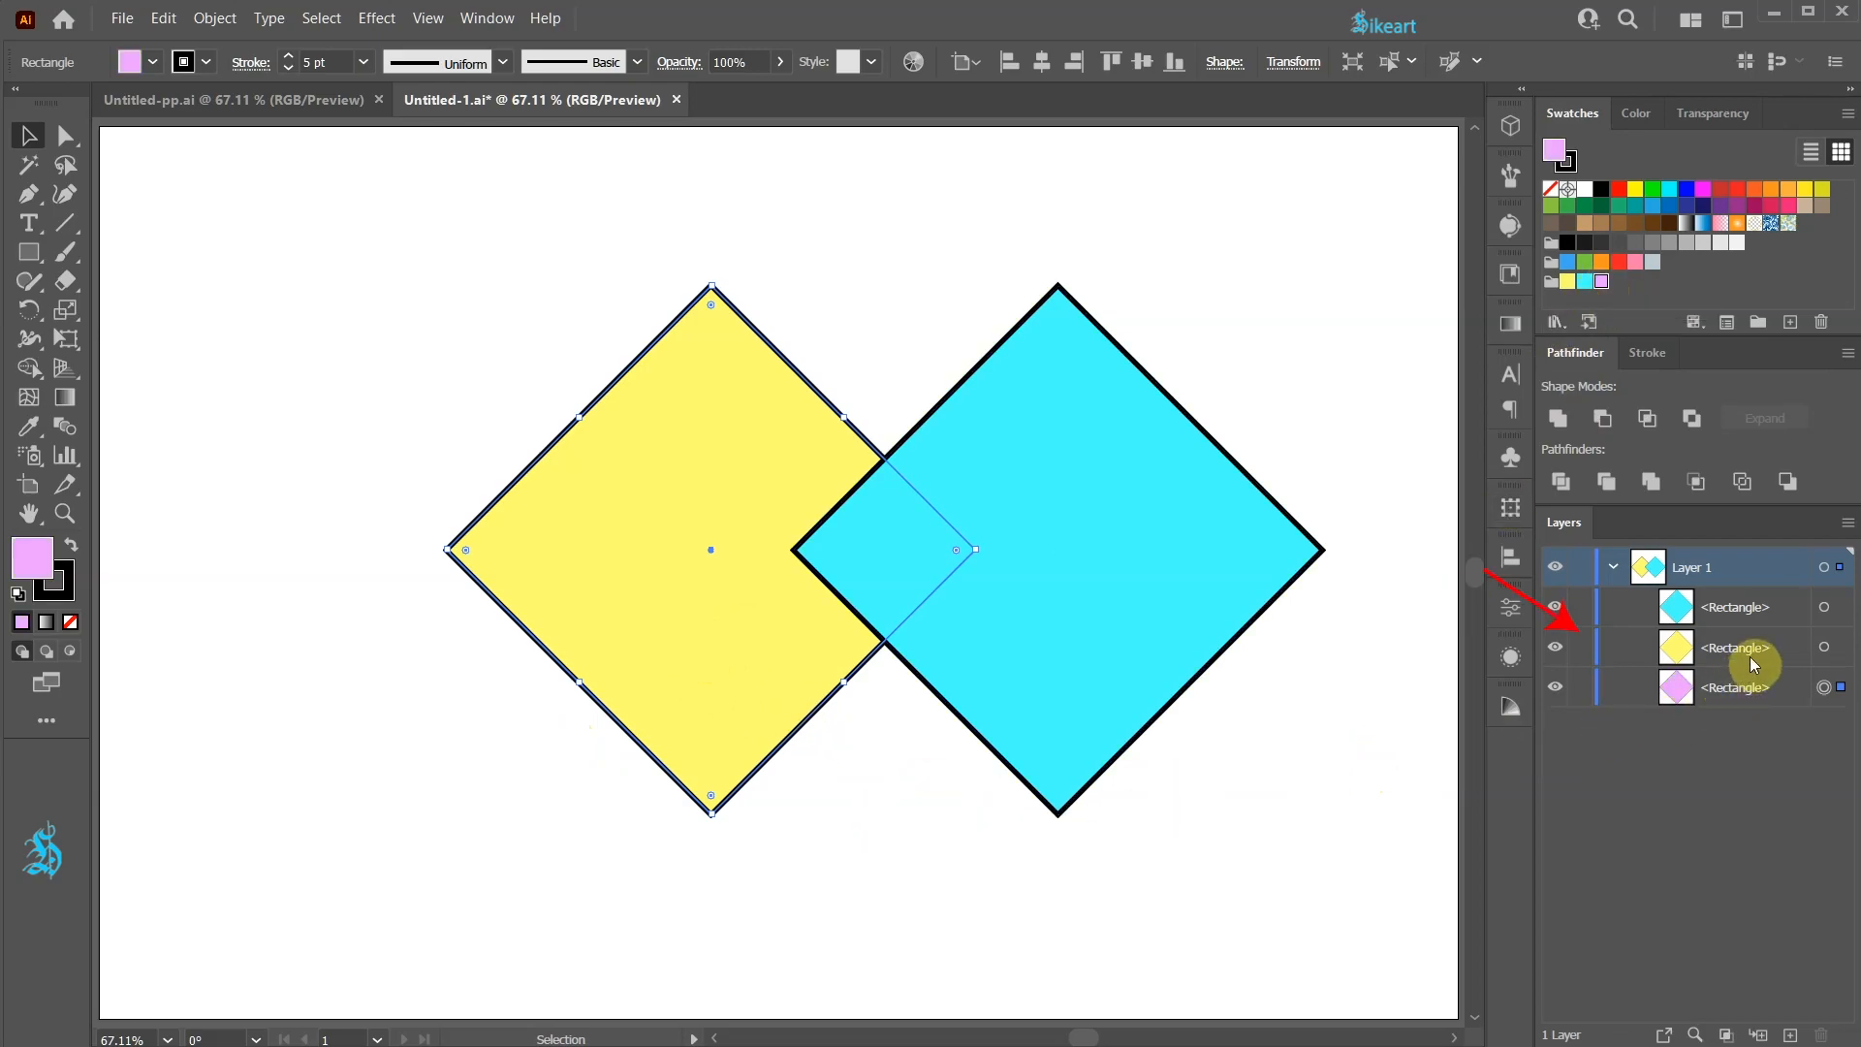
pyautogui.click(1580, 654)
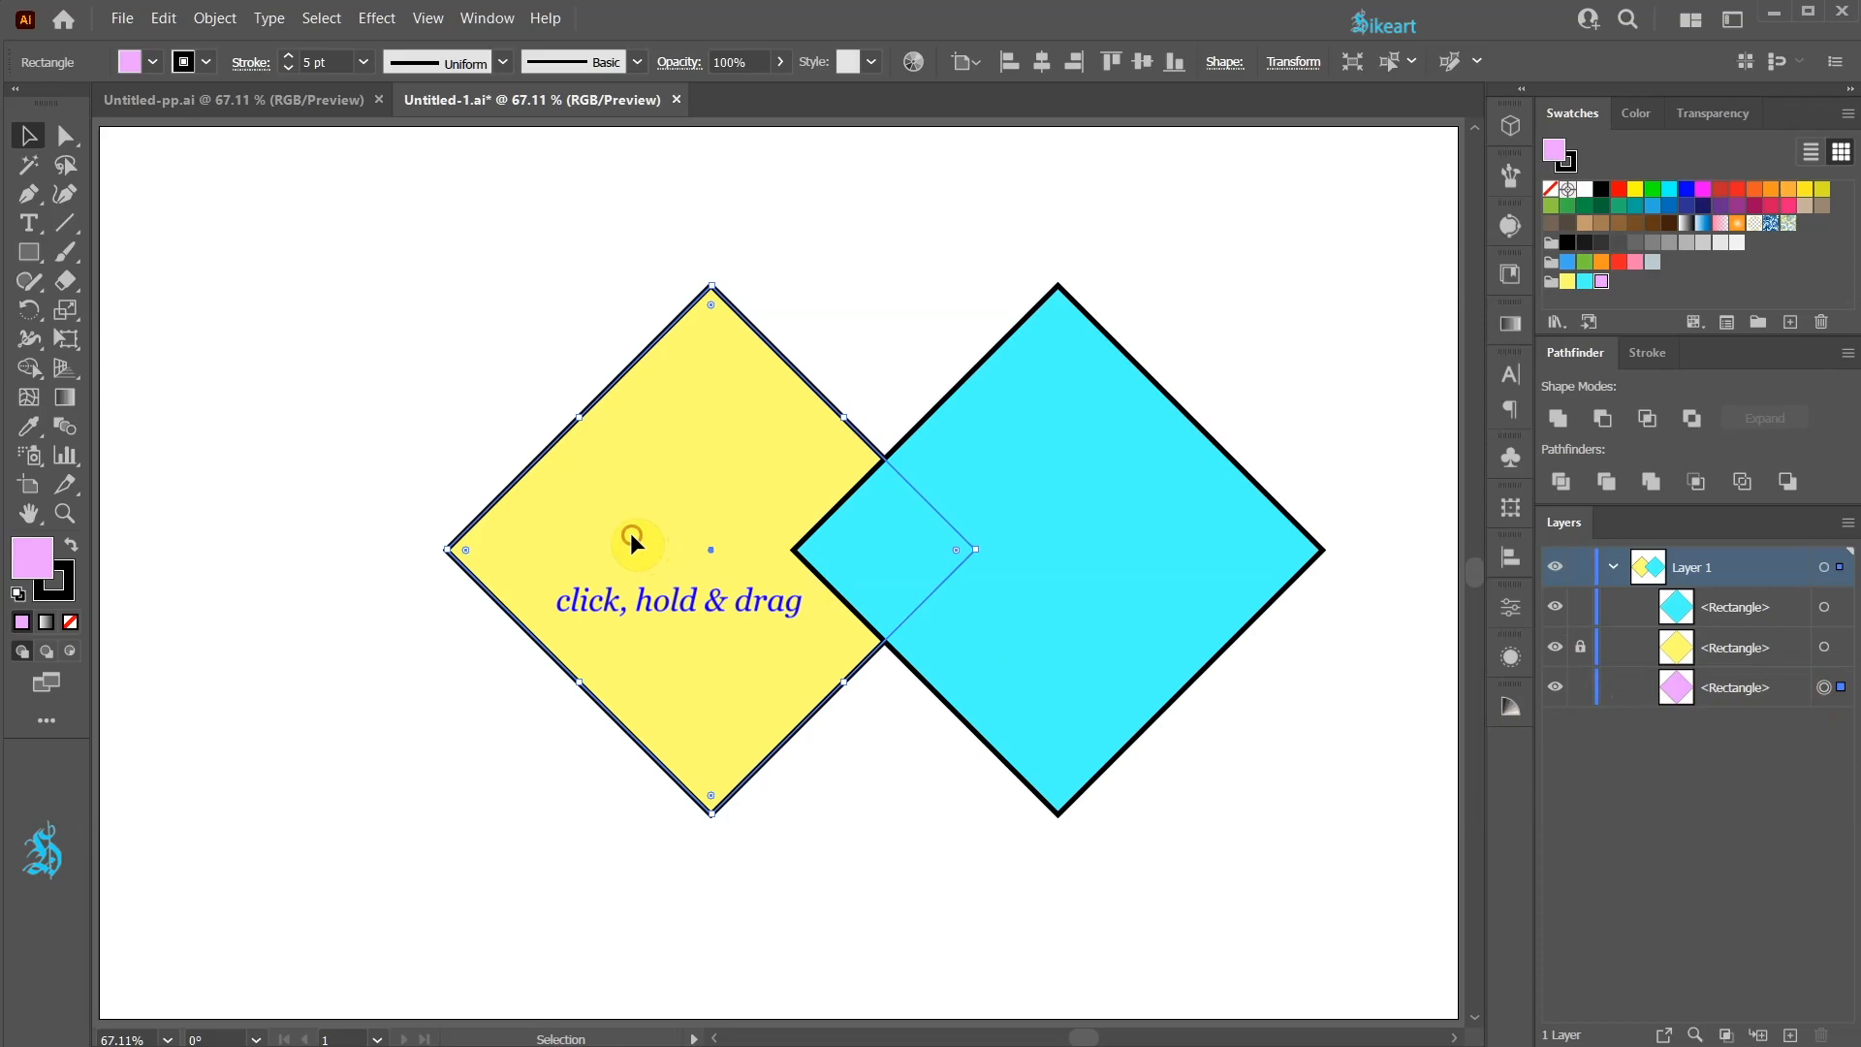
pyautogui.moveTo(631, 536); pyautogui.dragTo(363, 539)
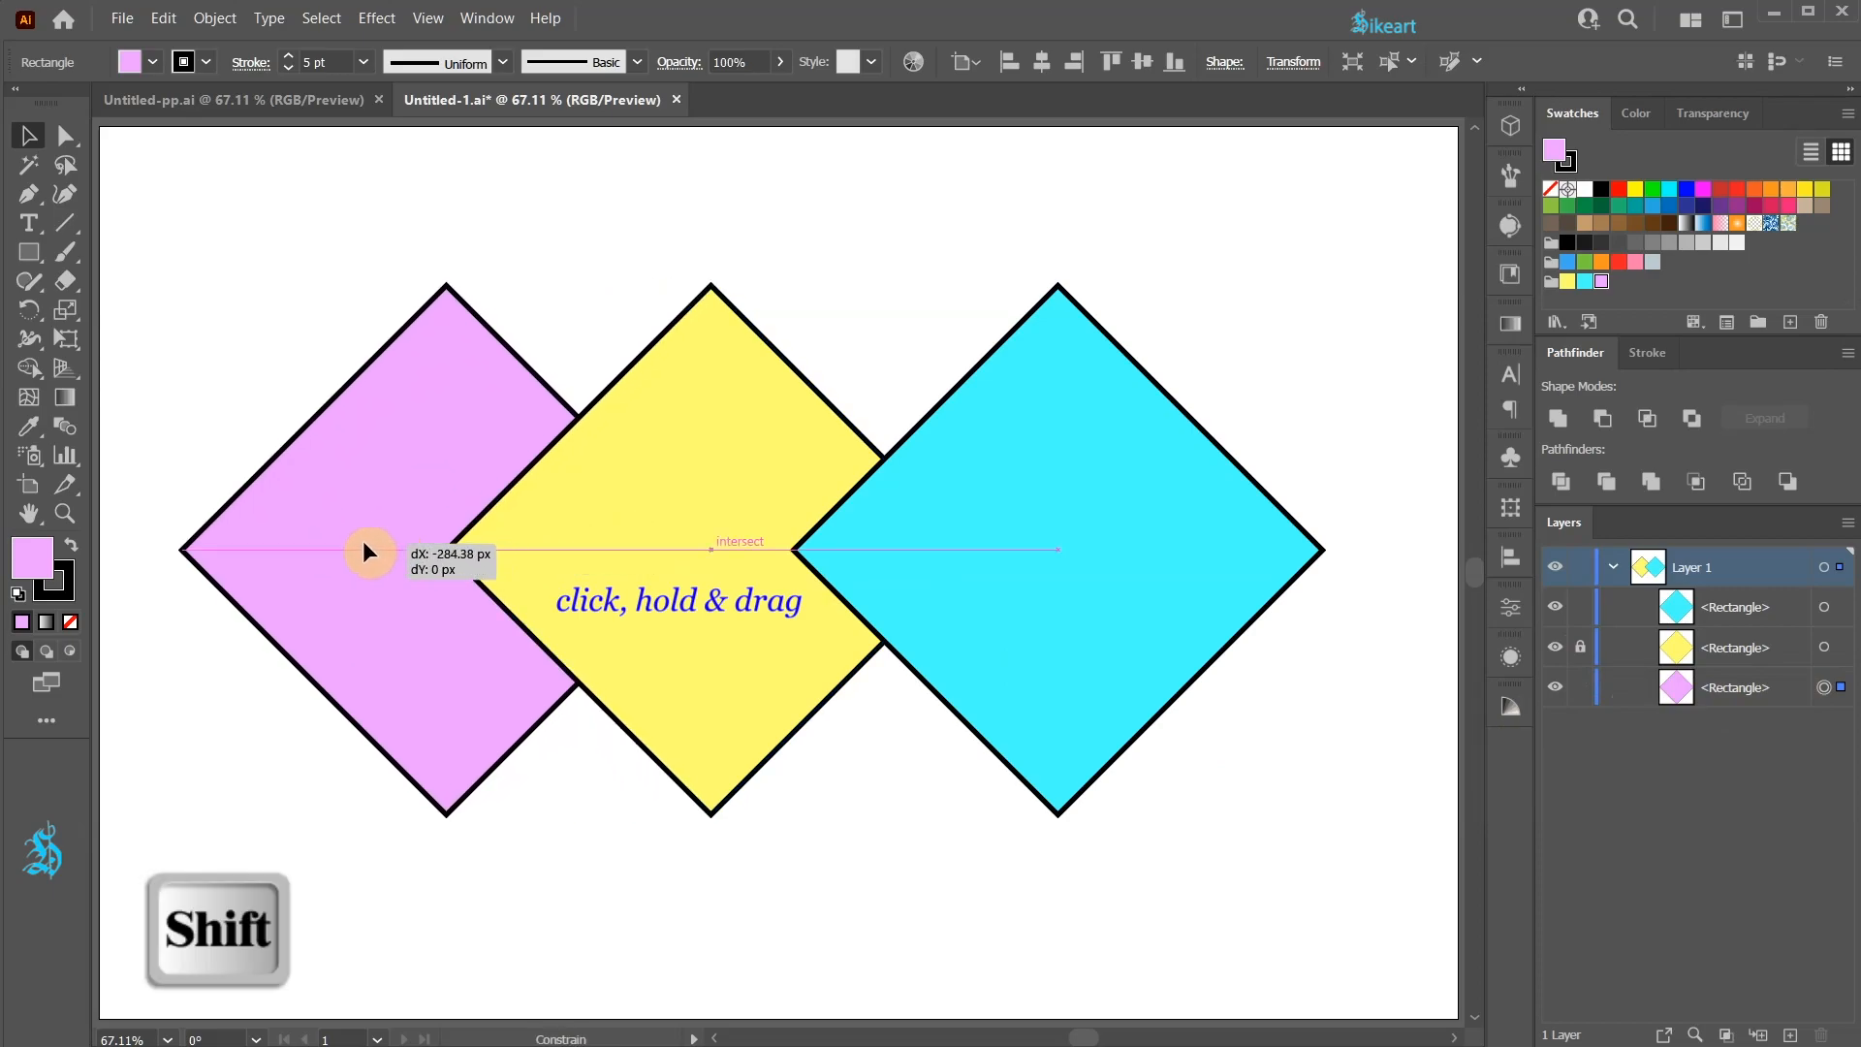
pyautogui.click(865, 758)
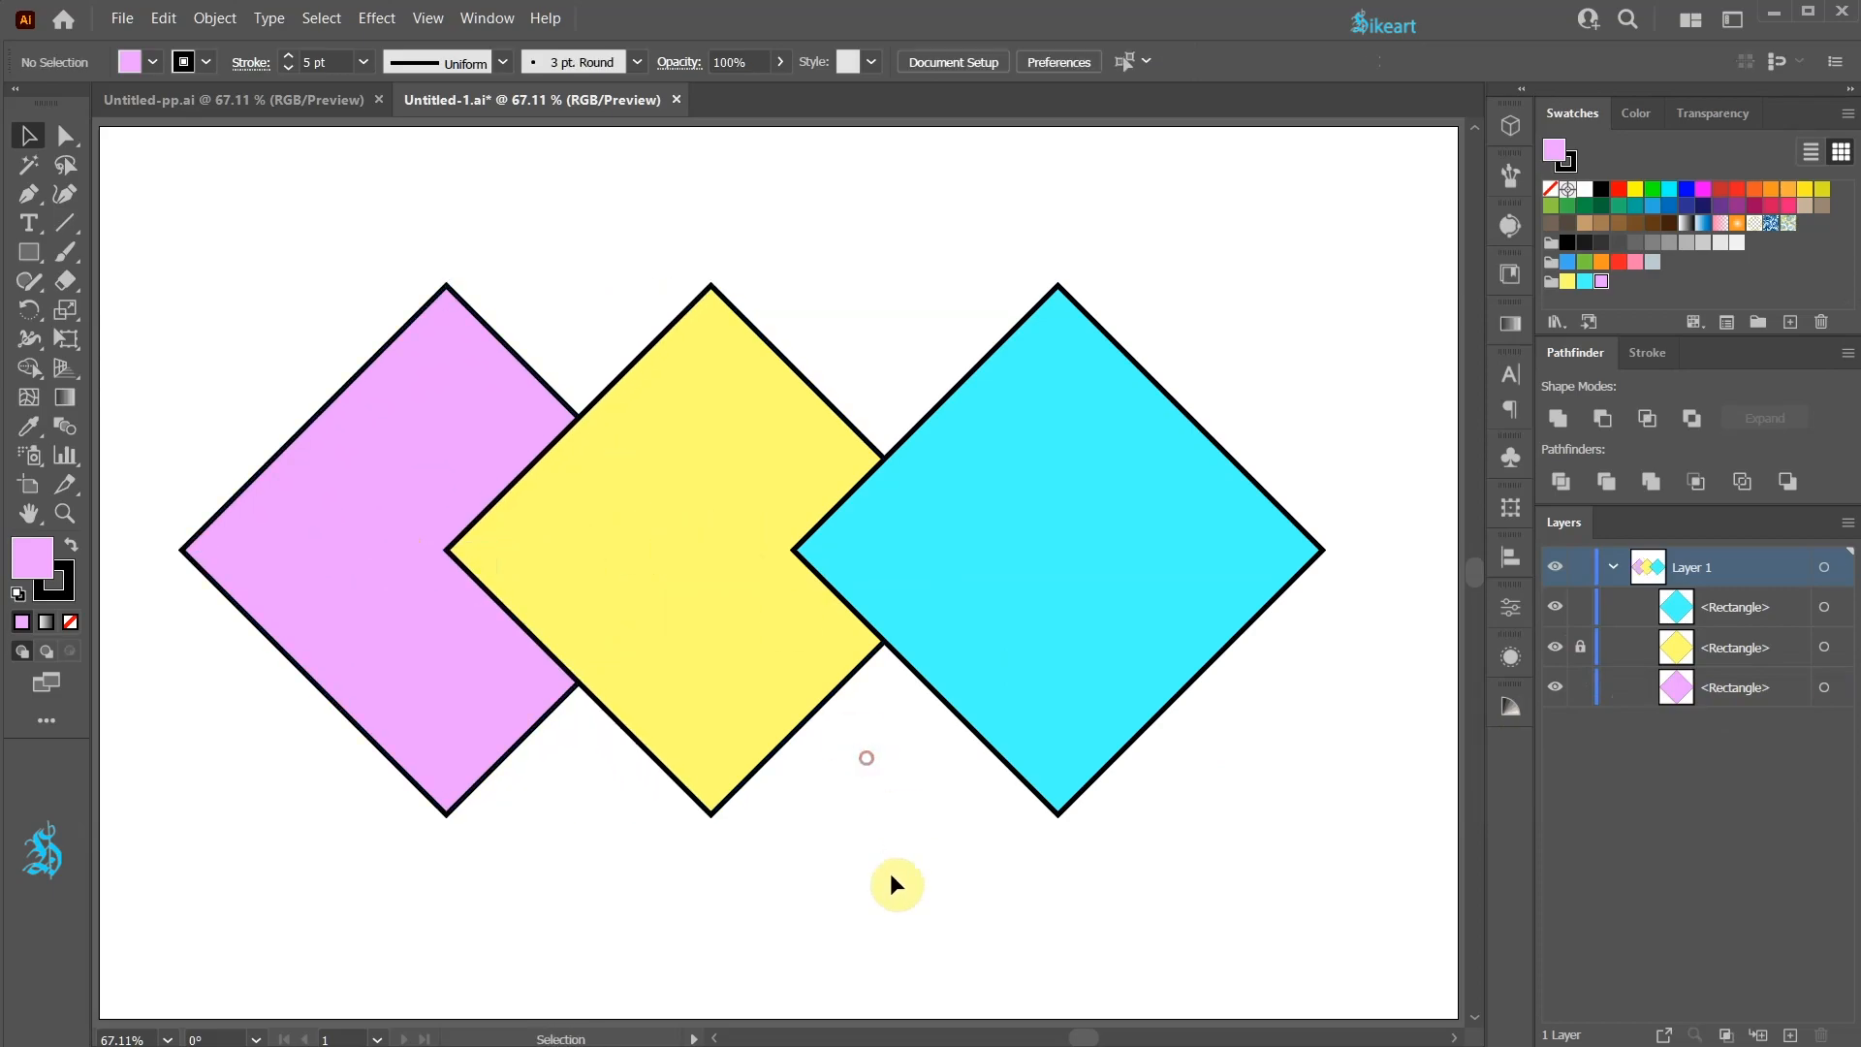
pyautogui.click(1581, 649)
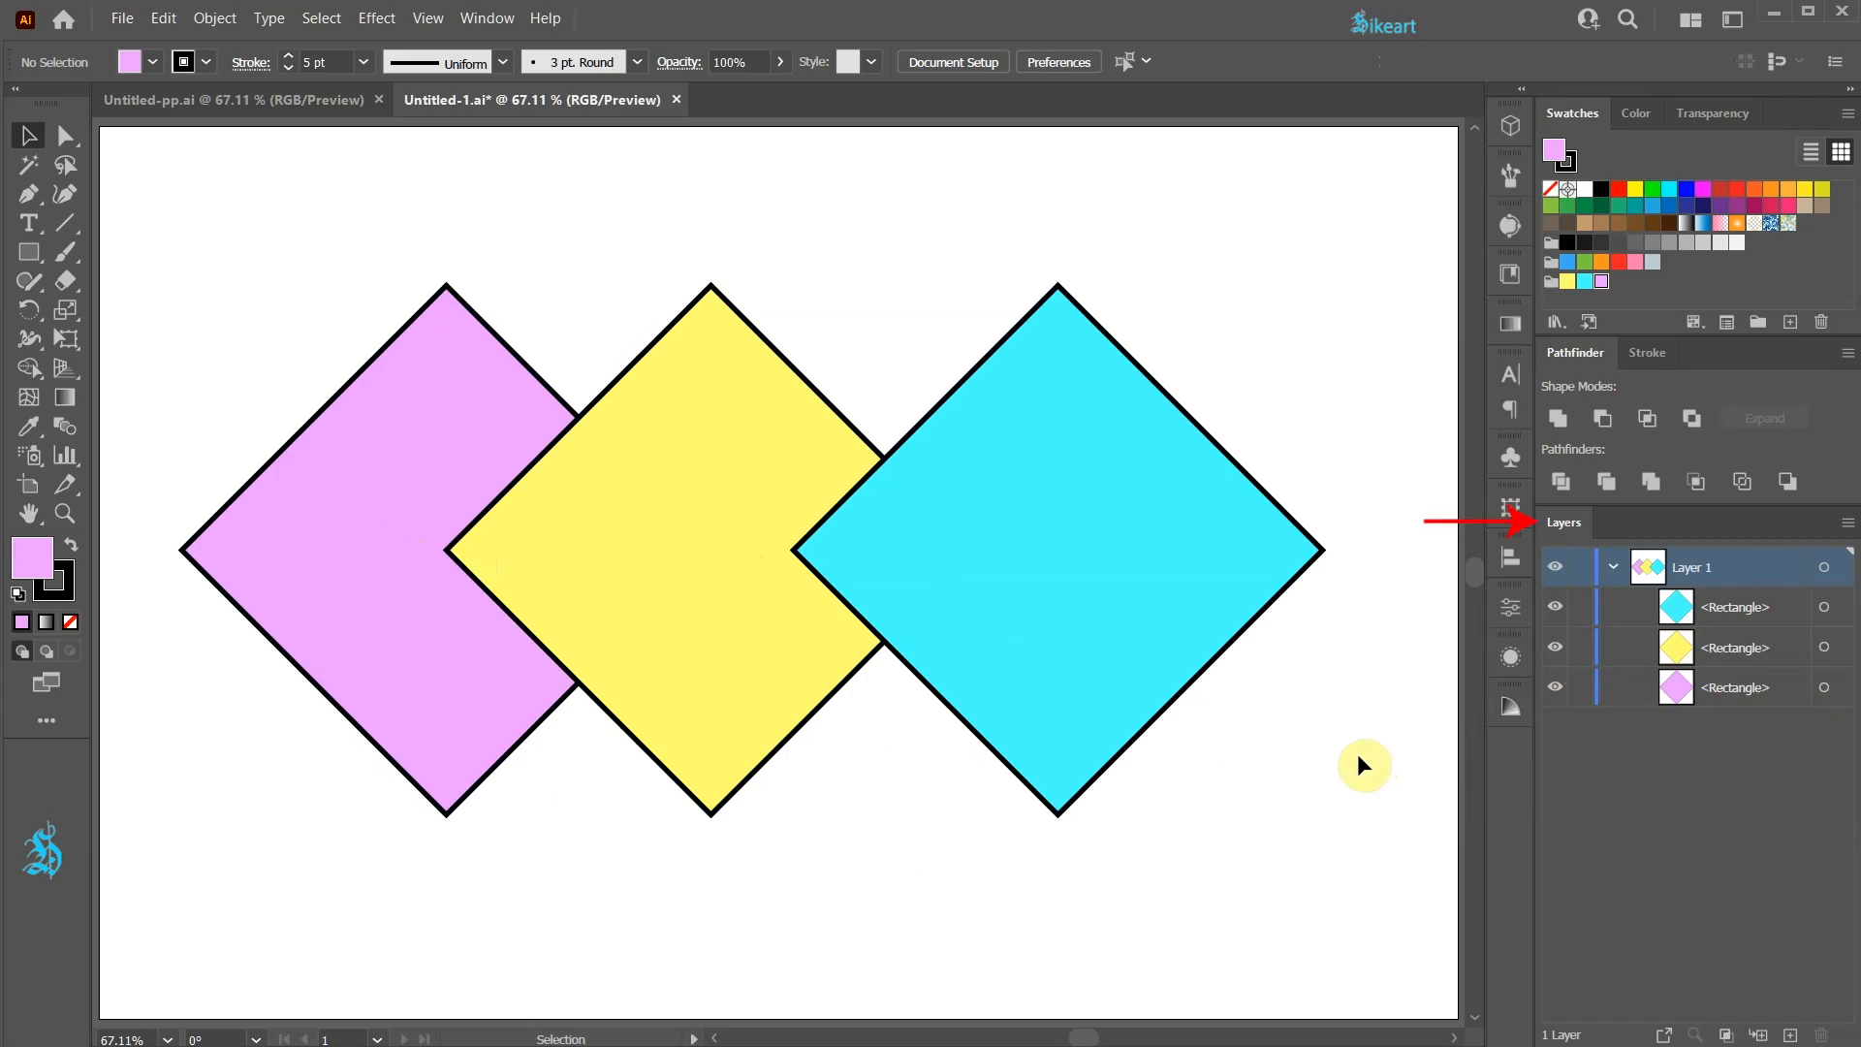
# Select the cyan diamond and duplicate it in place through its entry in the layer list
pyautogui.click(1027, 490)
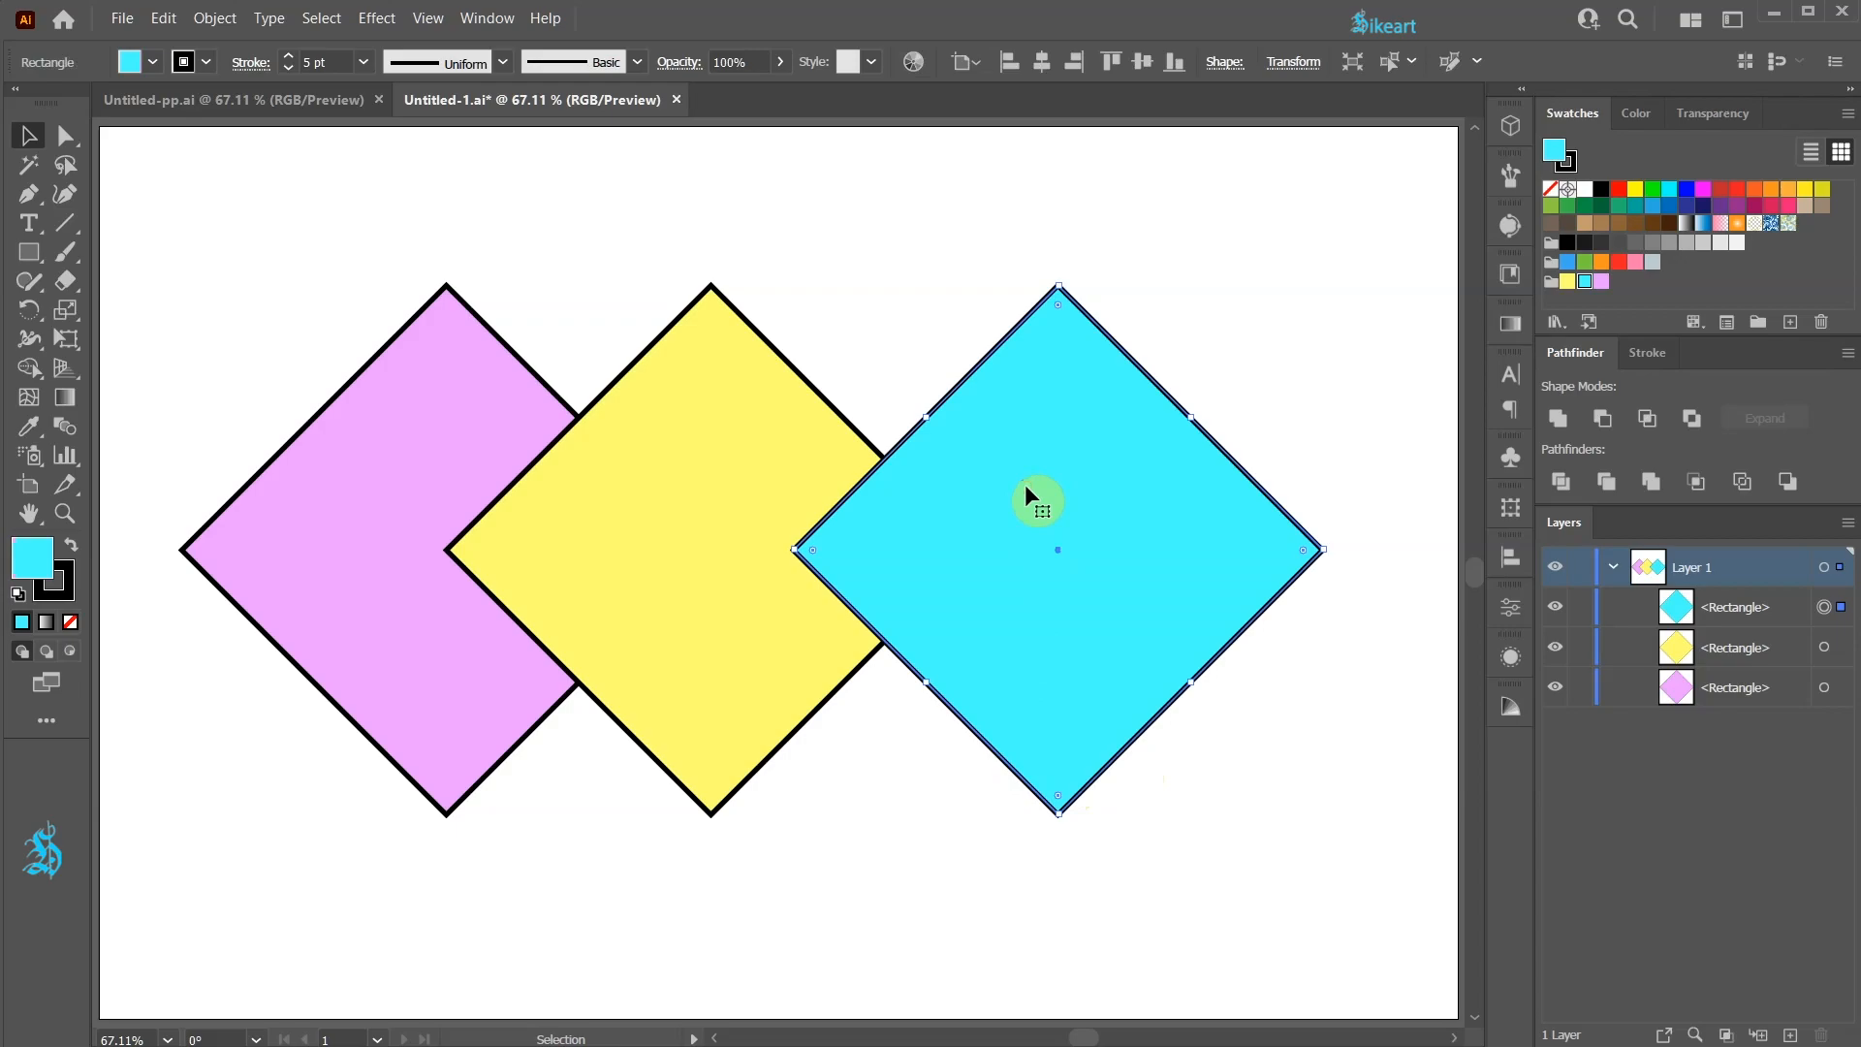
pyautogui.click(1778, 609)
pyautogui.moveTo(1778, 607); pyautogui.dragTo(1794, 1035)
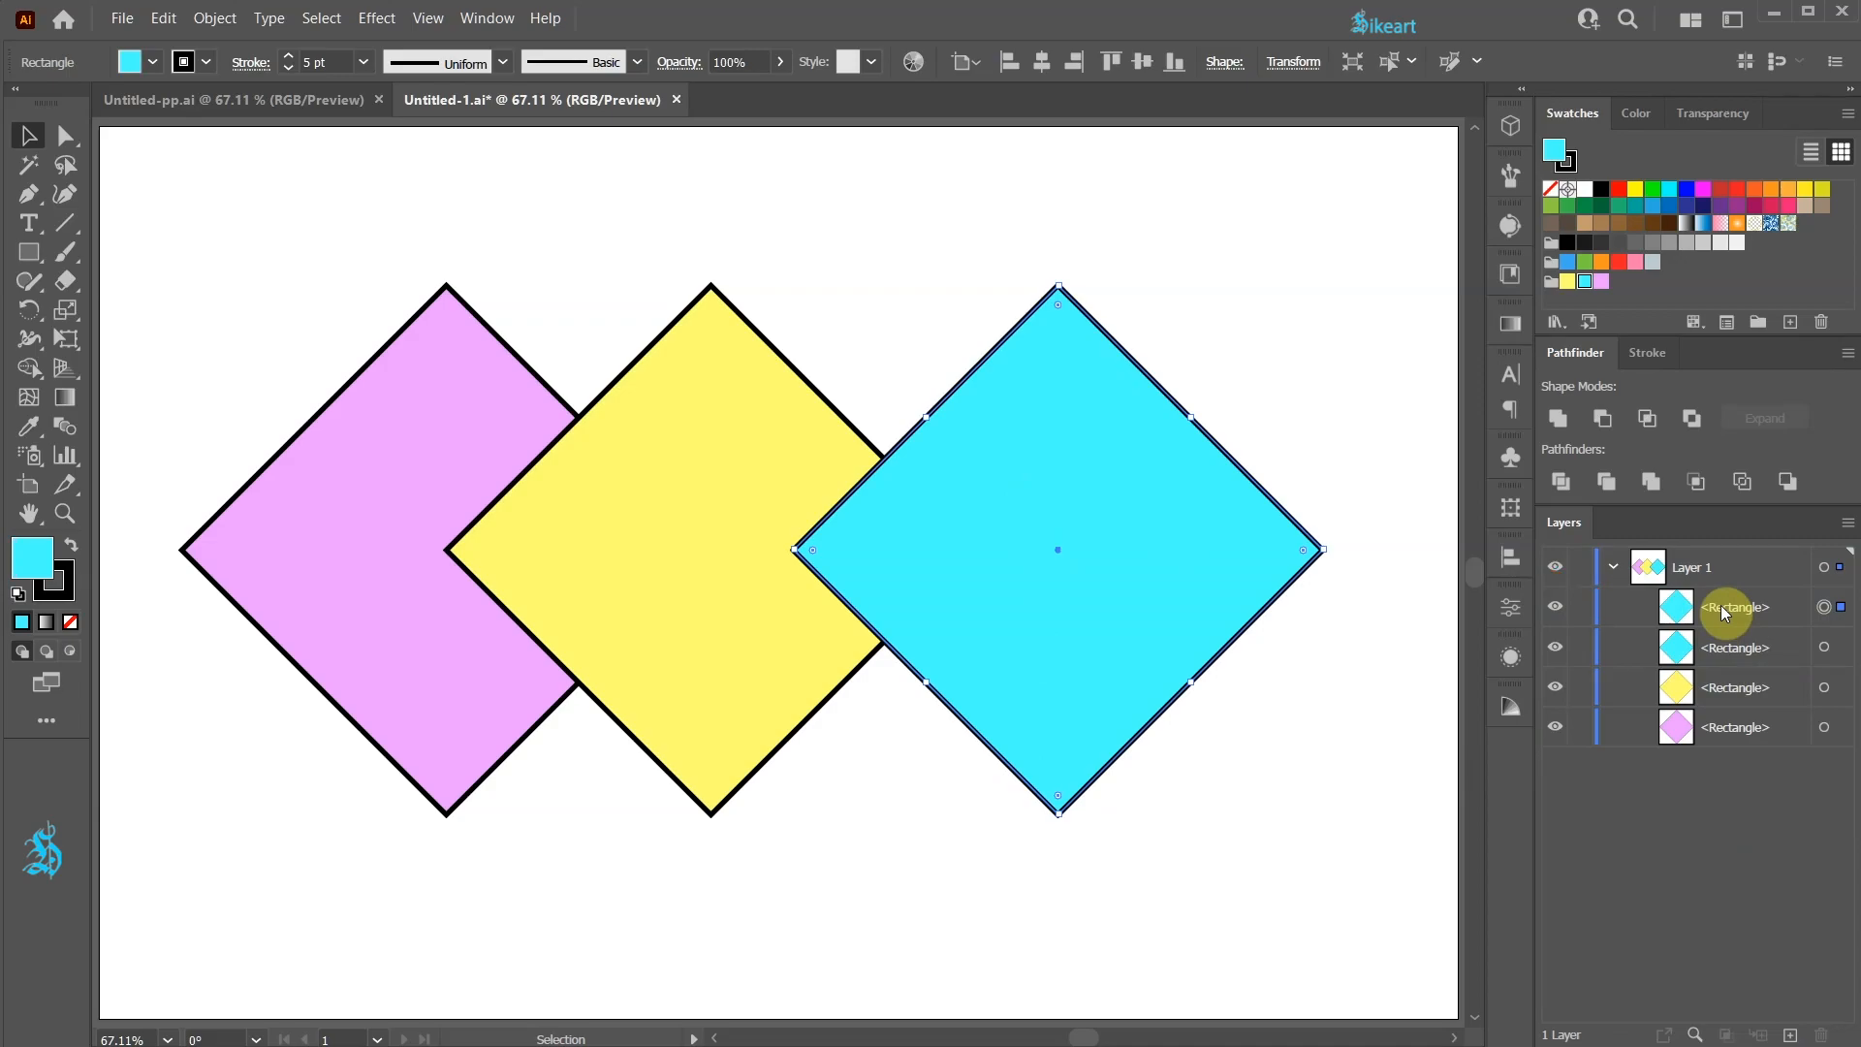
# Fill the duplicated cyan diamond pink and move it upward off the original, and undo these changes together with the duplication
pyautogui.click(1601, 281)
pyautogui.moveTo(1158, 516); pyautogui.dragTo(1194, 345)
pyautogui.hotkey('ctrl', 'z')
pyautogui.hotkey('ctrl', 'z')
pyautogui.hotkey('ctrl', 'z')
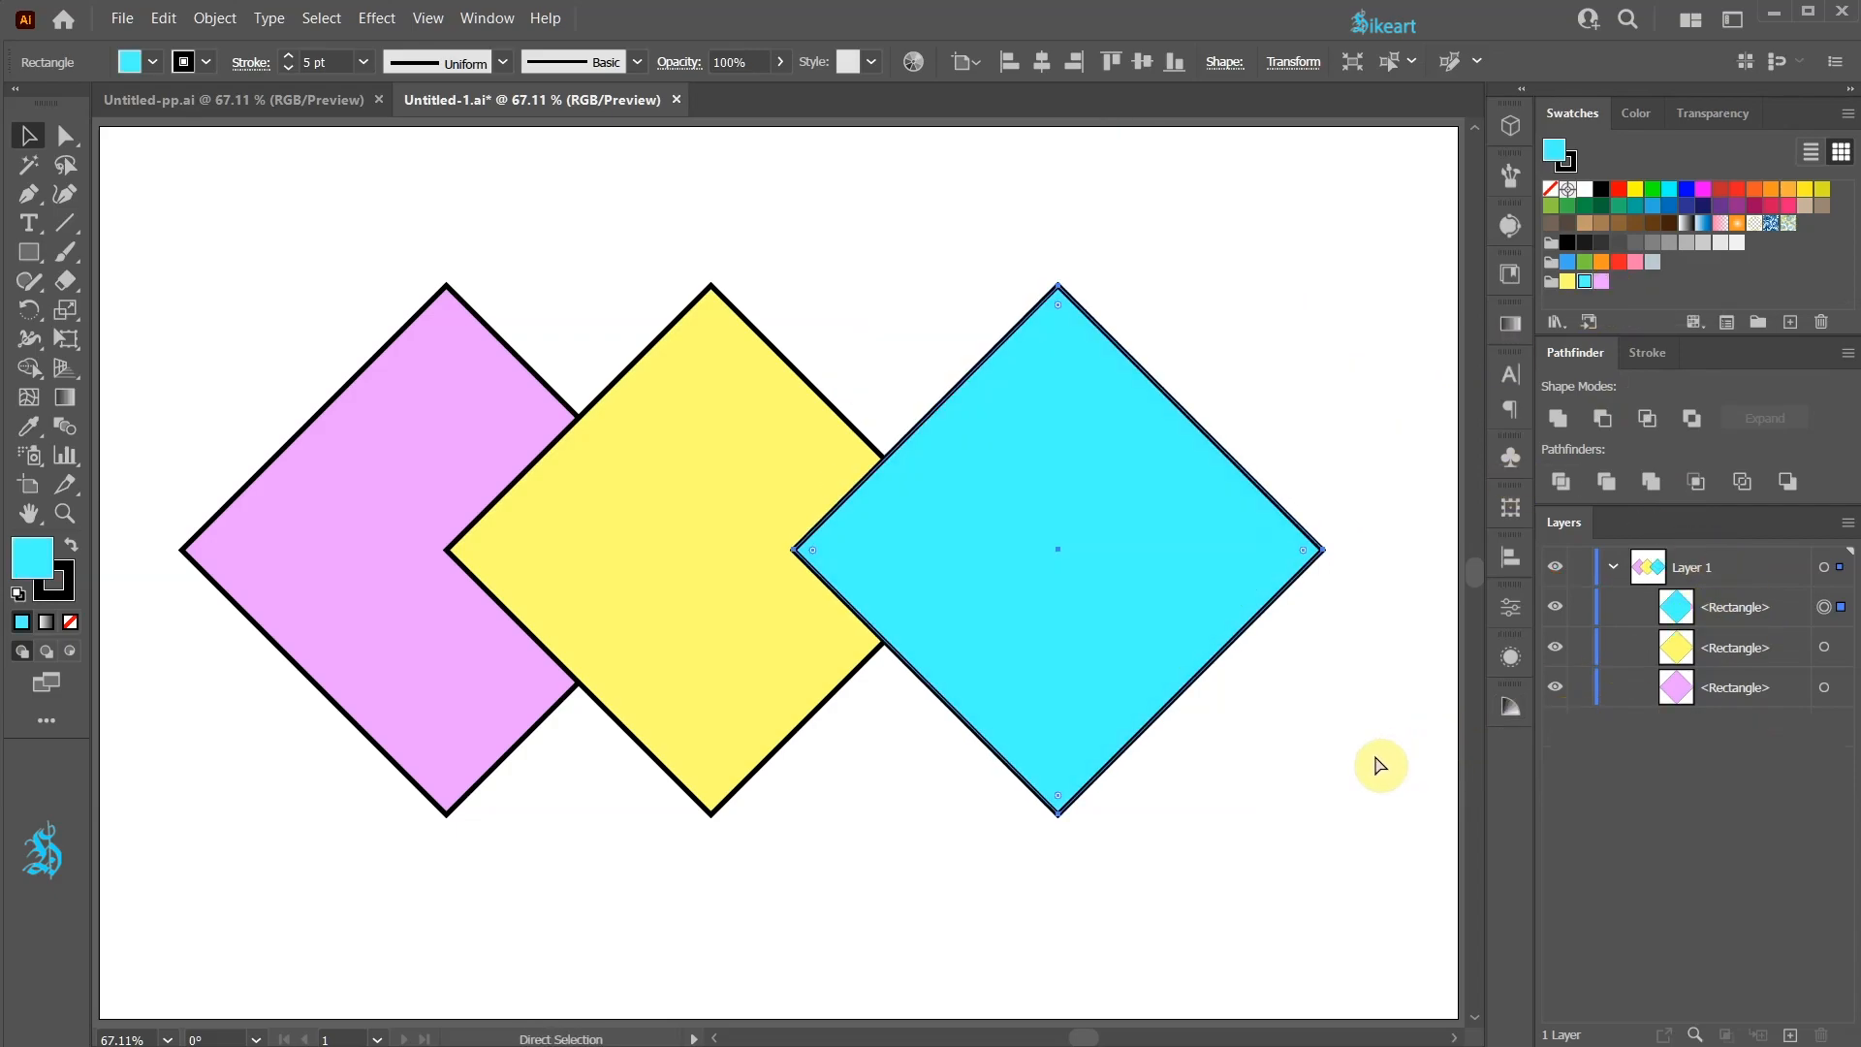
# Select all three diamonds, scale them down together to well under half their size and move them higher on the artboard
pyautogui.click(1325, 770)
pyautogui.press('v')
pyautogui.moveTo(156, 215); pyautogui.dragTo(1322, 820)
pyautogui.moveTo(1325, 550); pyautogui.dragTo(1018, 555)
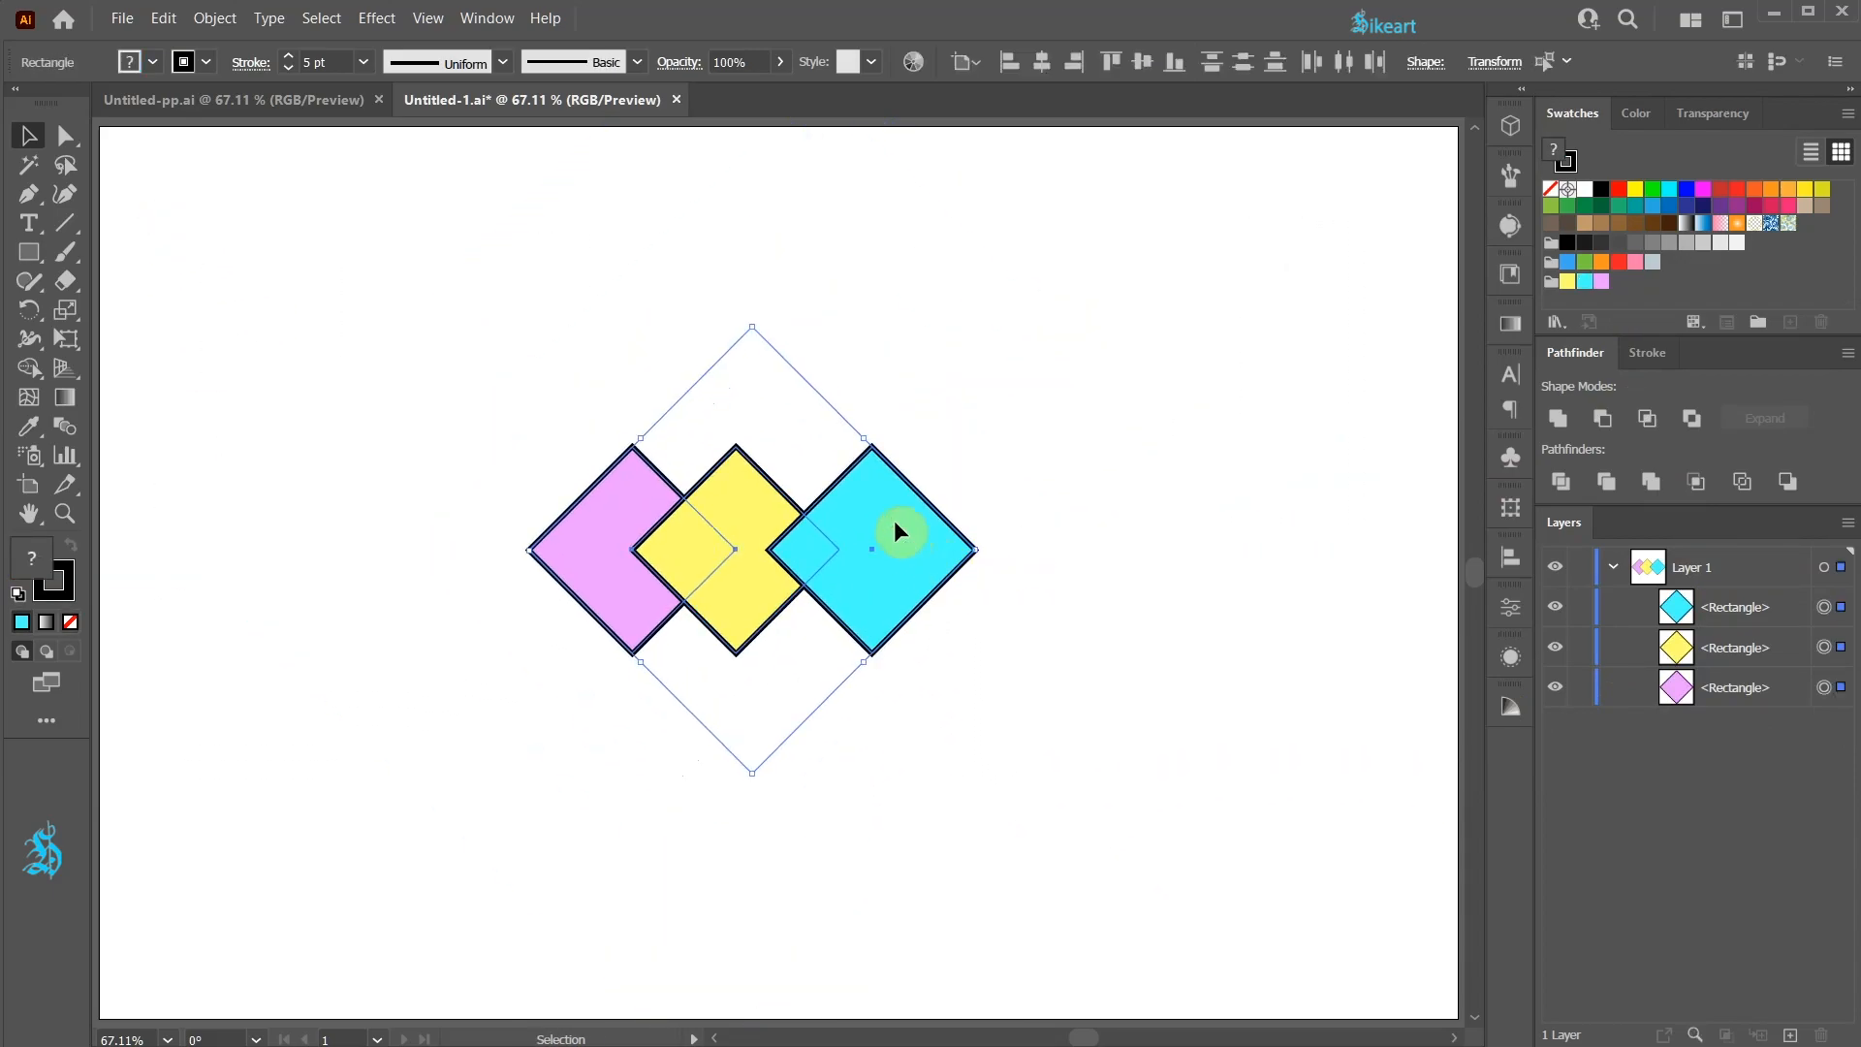
pyautogui.moveTo(894, 519); pyautogui.dragTo(901, 295)
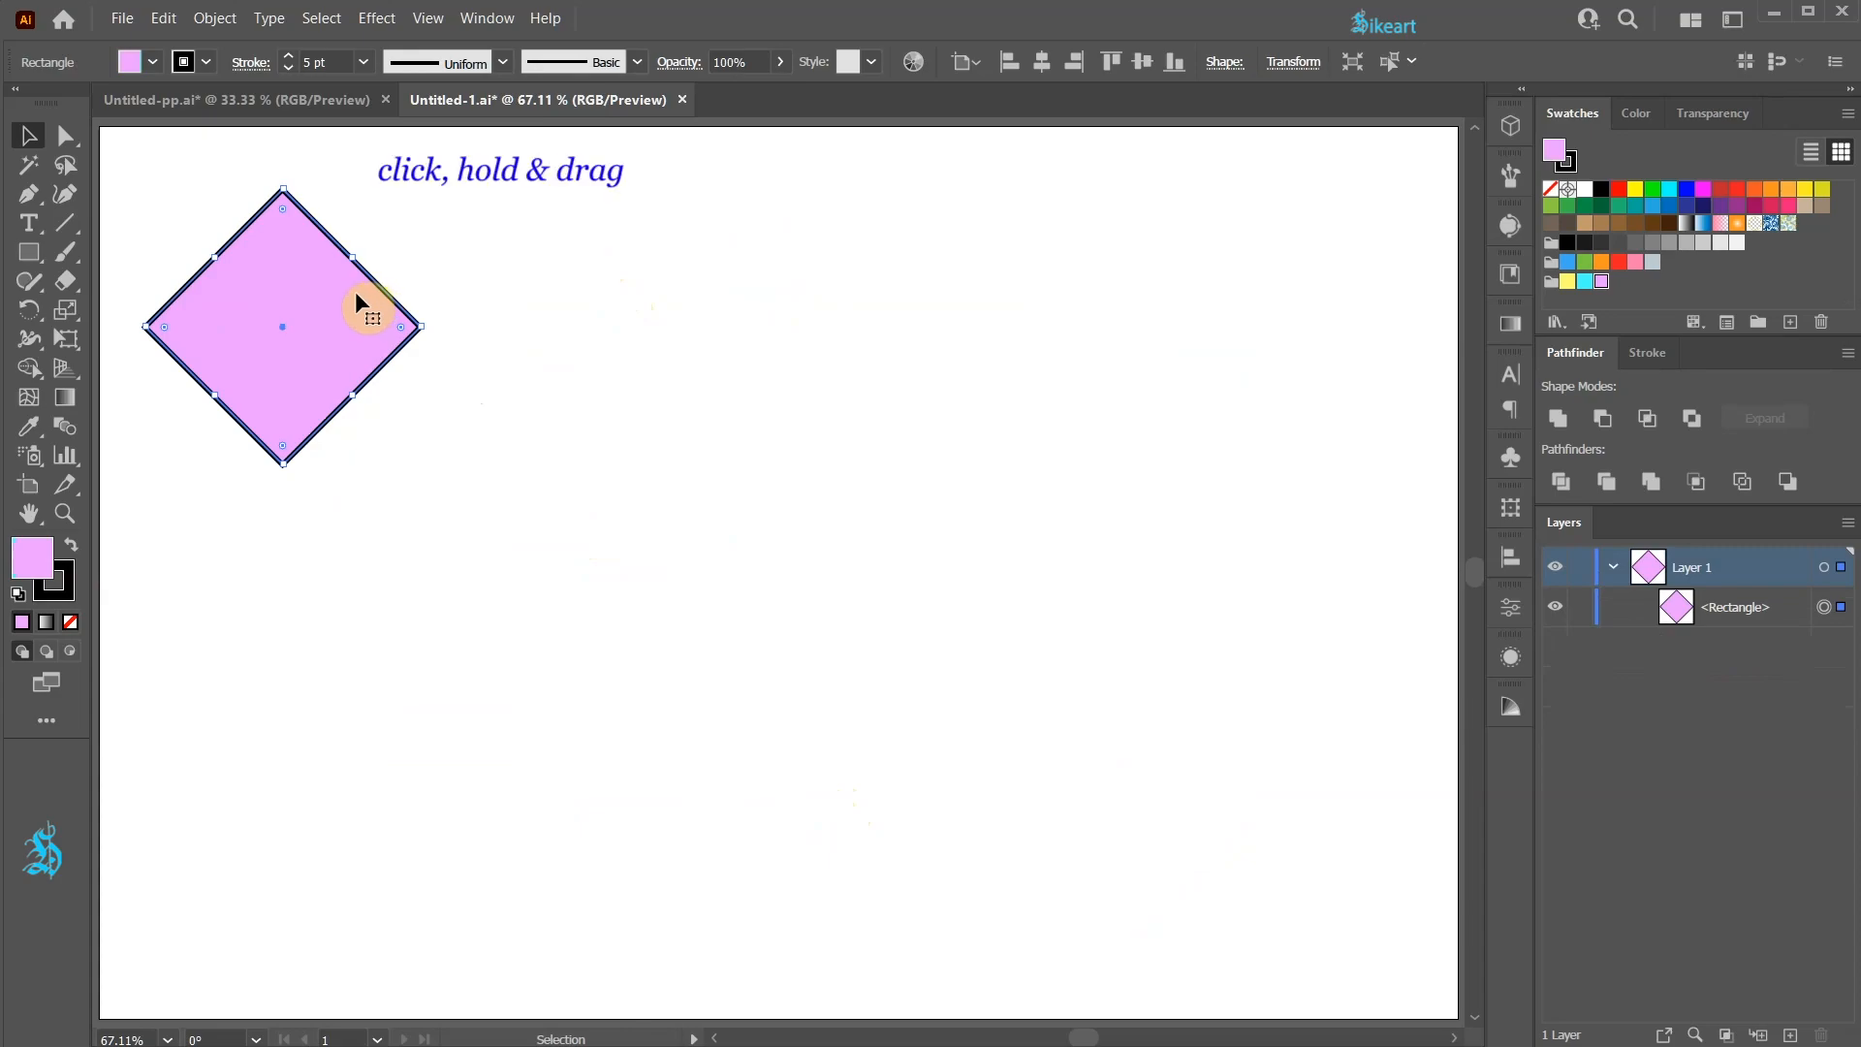
# Copy the pink diamond horizontally to its right with a small gap, and repeat the transformation to extend the evenly spaced row
pyautogui.moveTo(322, 306); pyautogui.dragTo(625, 362)
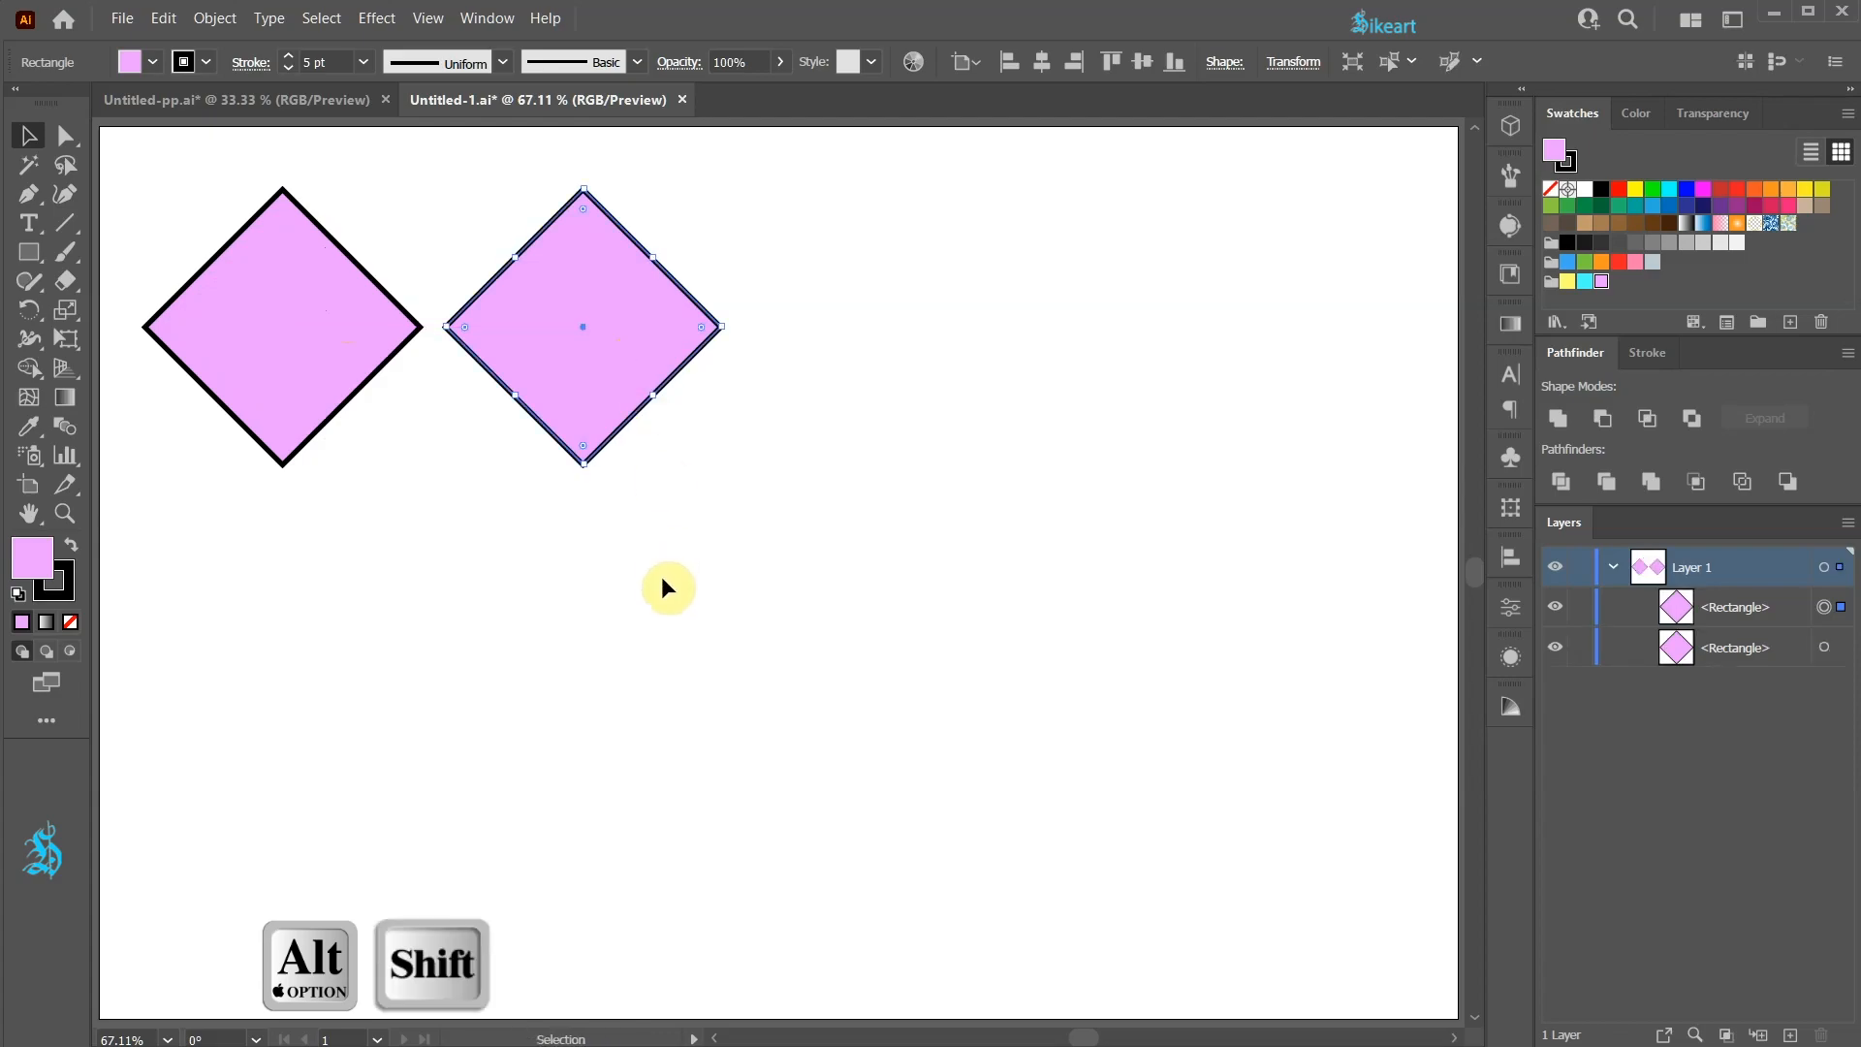
pyautogui.hotkey('ctrl', 'd')
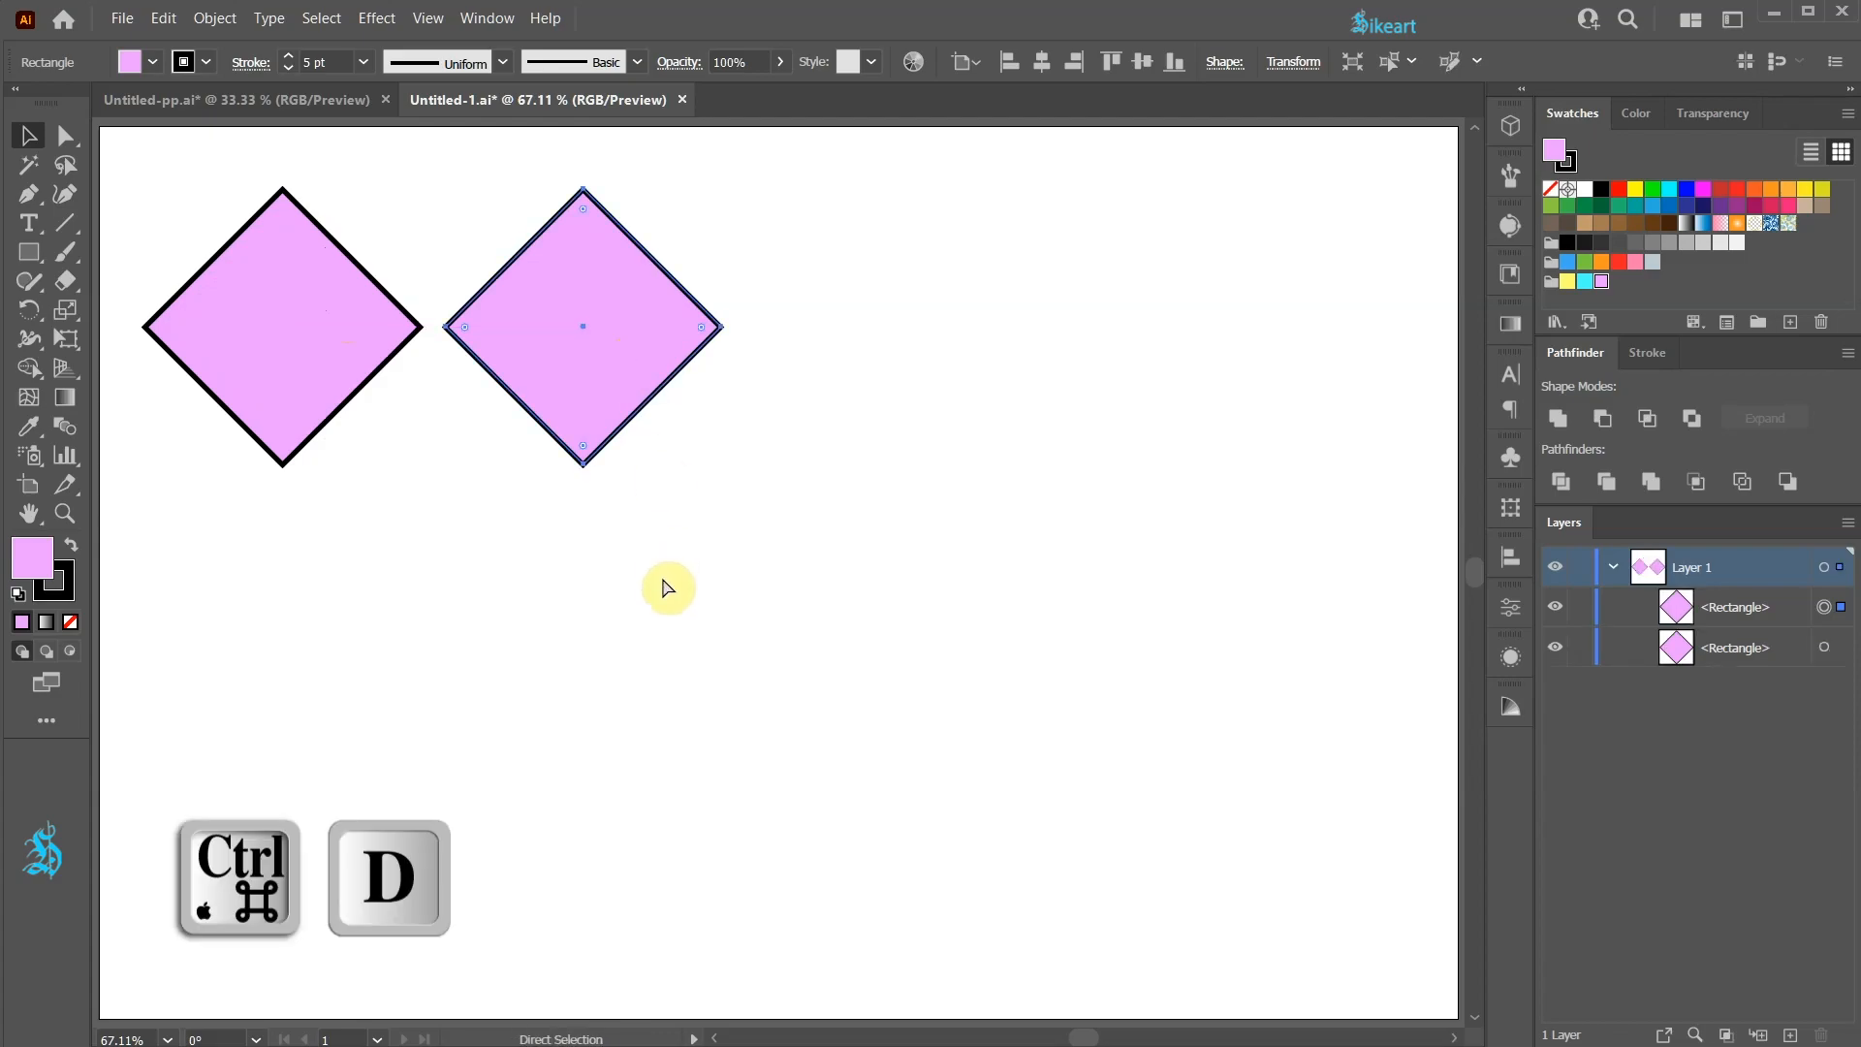
pyautogui.hotkey('ctrl', 'd')
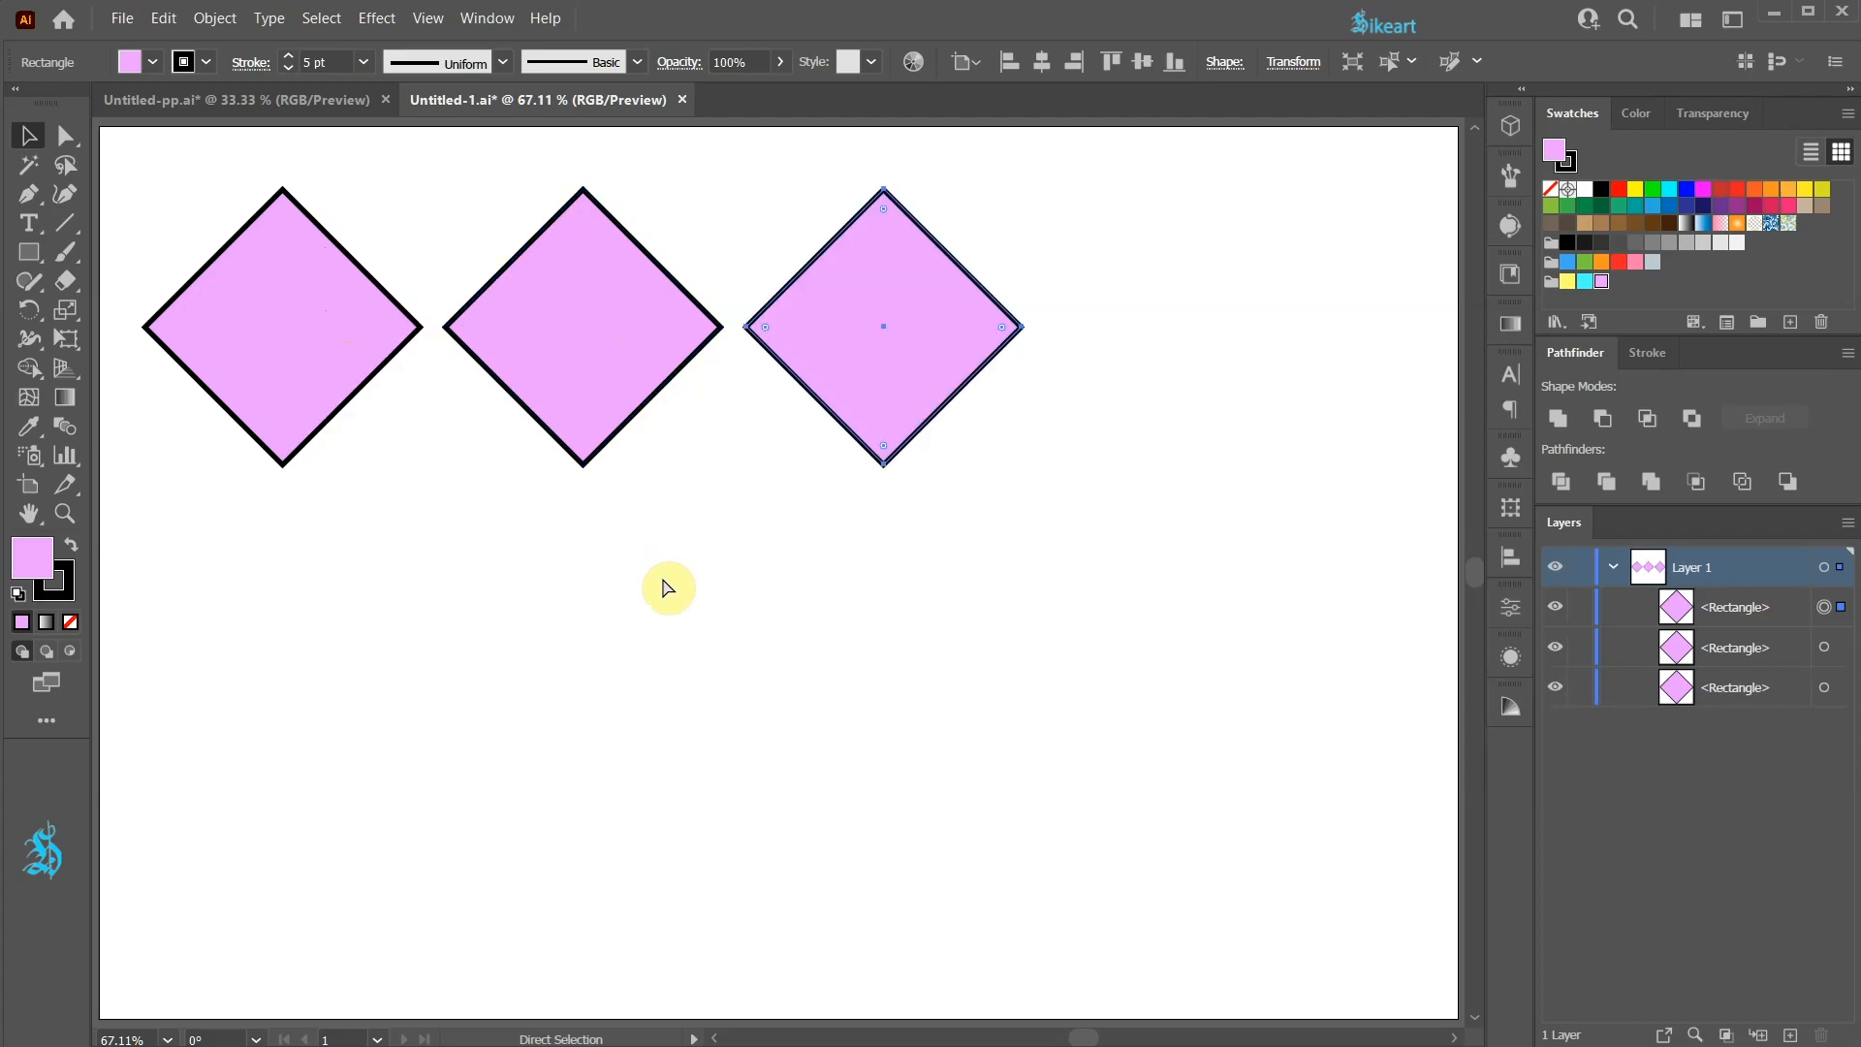
pyautogui.hotkey('ctrl', 'd')
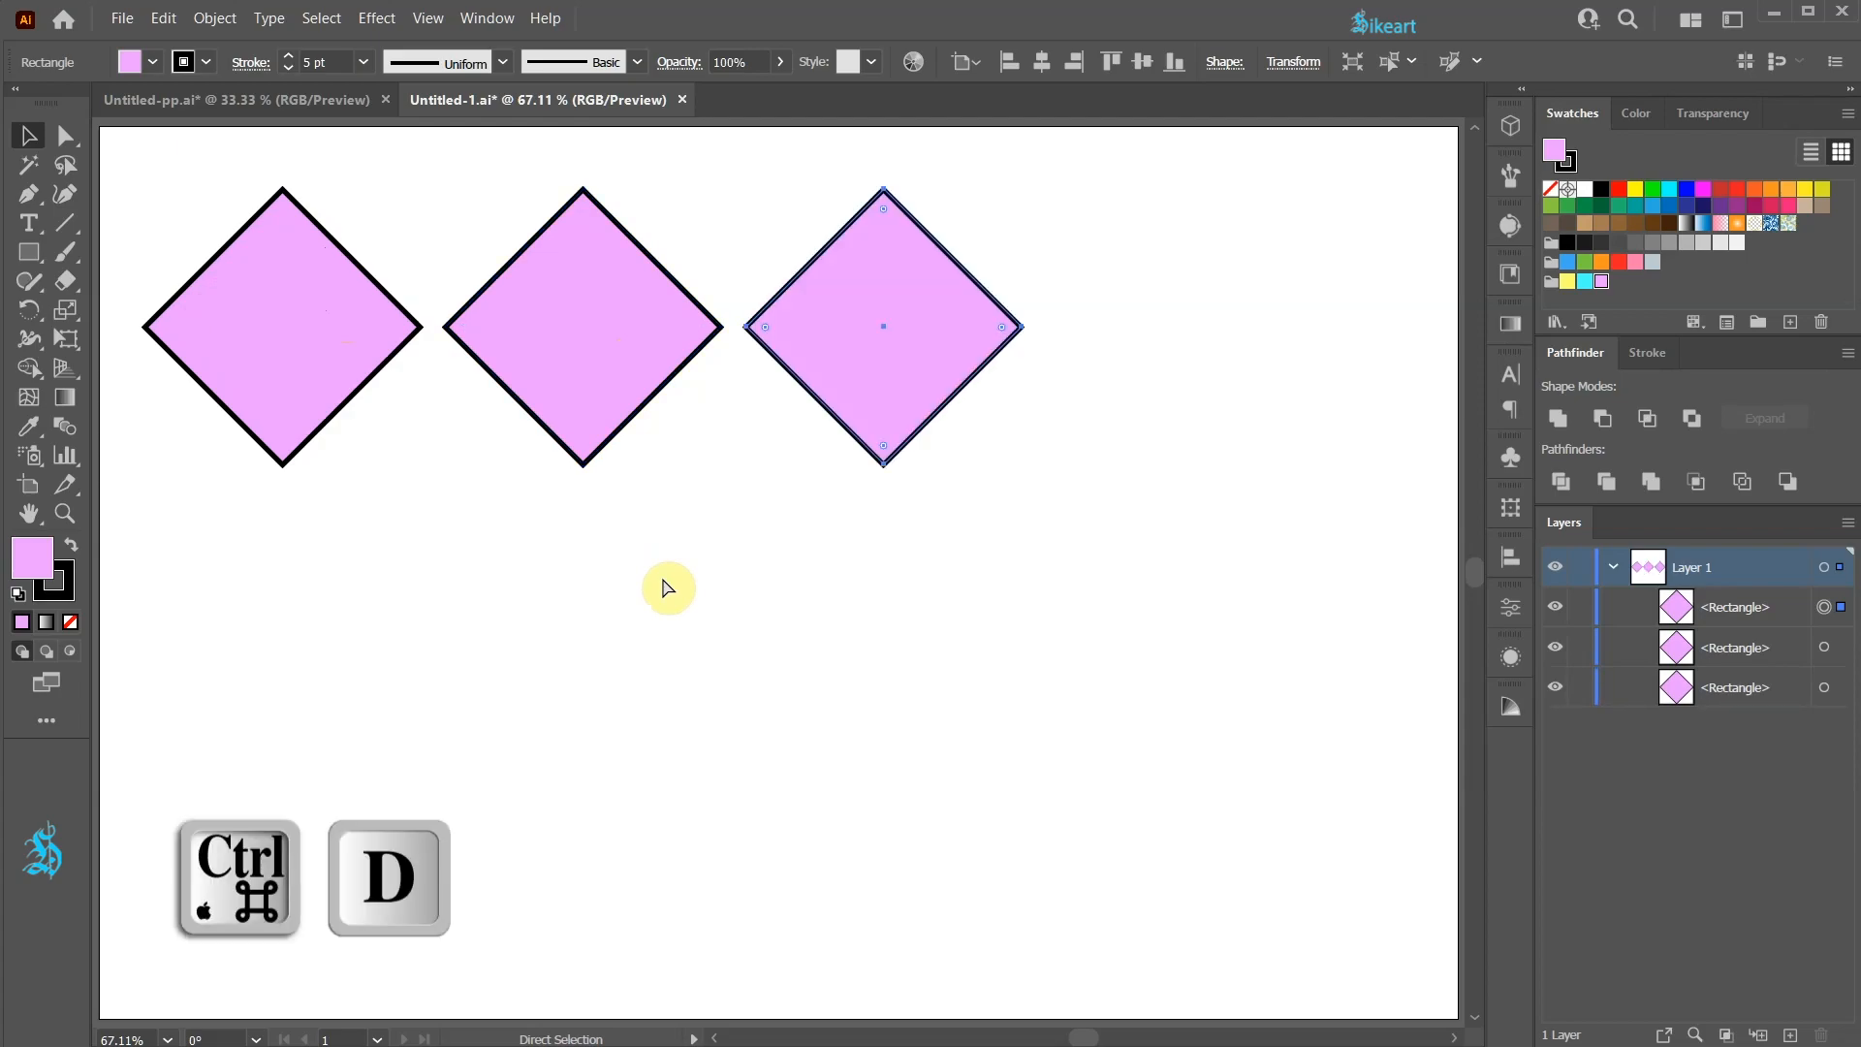